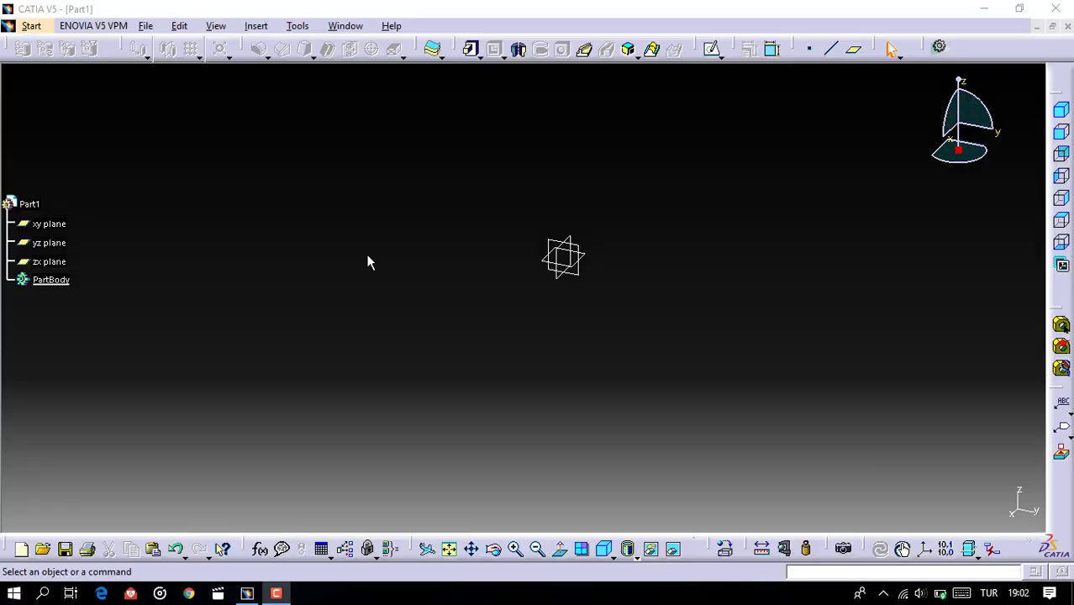
Step: Start a sketch on the xy plane and begin a profile at point 0, 0.457
click(48, 224)
click(713, 50)
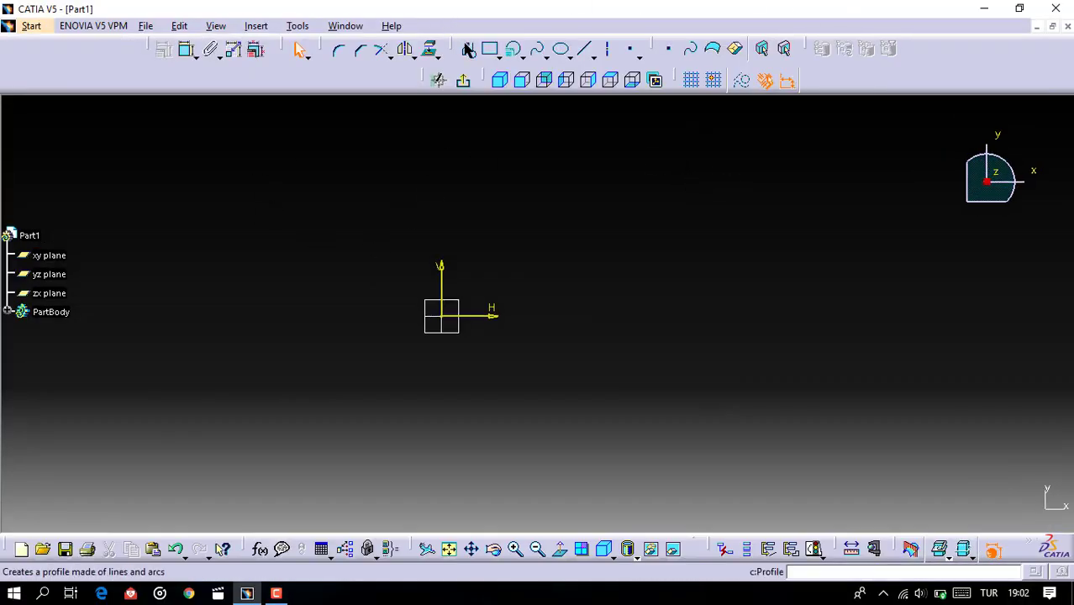
click(467, 48)
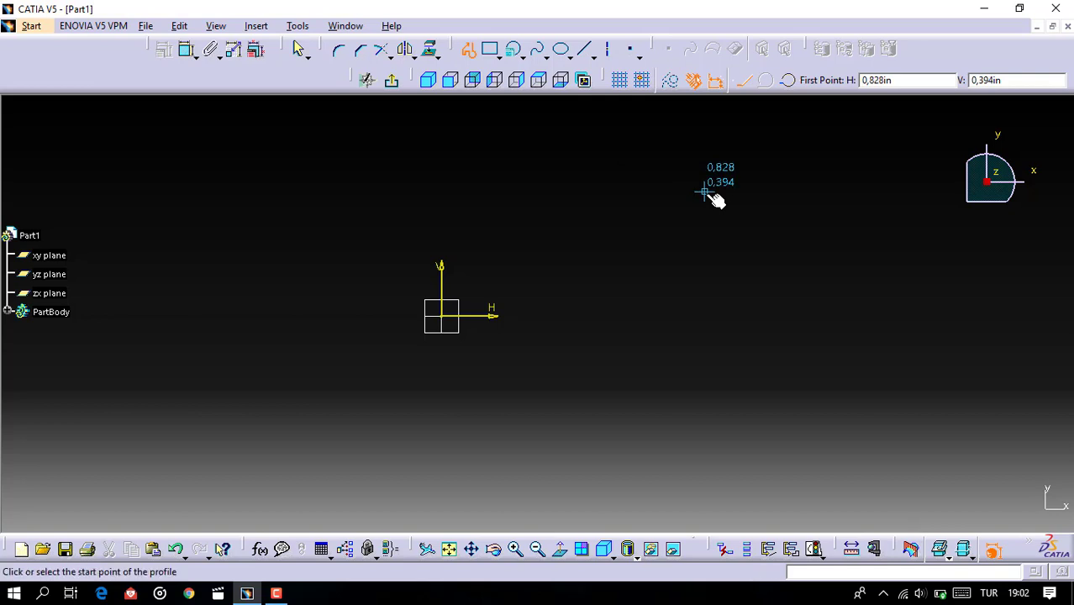
key(Tab)
text(0,)
text(45)
text(7)
key(Tab)
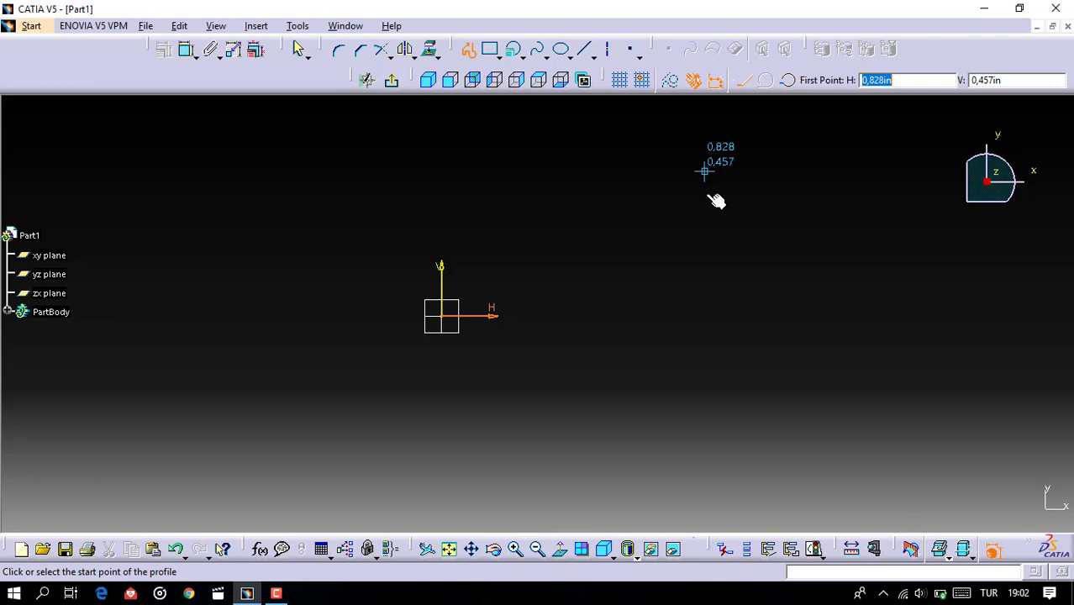
text(0)
key(Return)
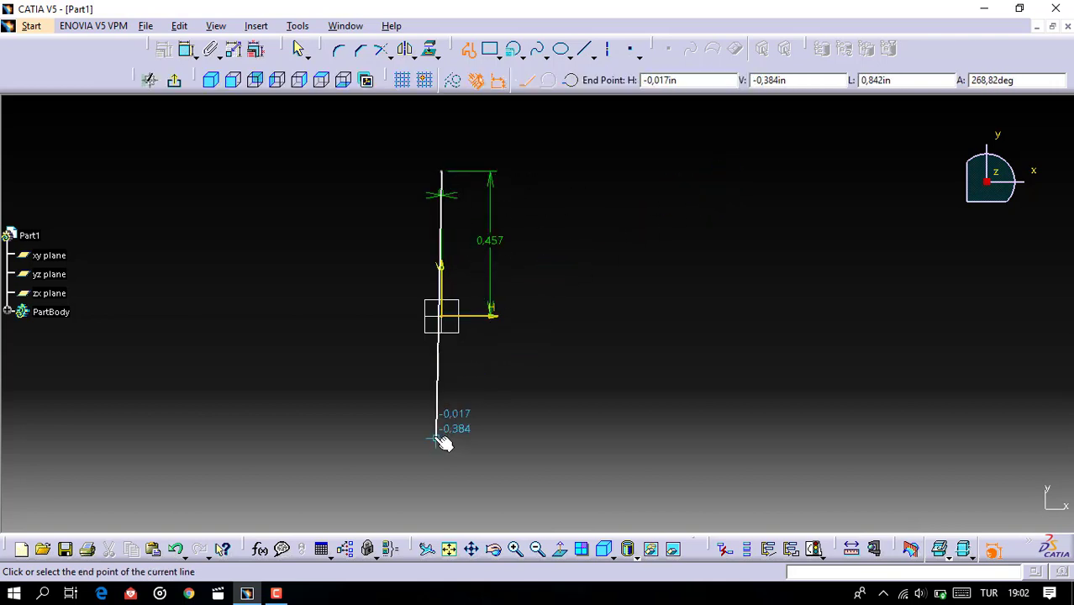
Step: Draw the 0.914 left edge and 0.797 bottom edge, then close the rectangle
key(Tab)
key(Tab)
key(Tab)
key(Tab)
key(Tab)
key(Tab)
text(0.91)
text(4)
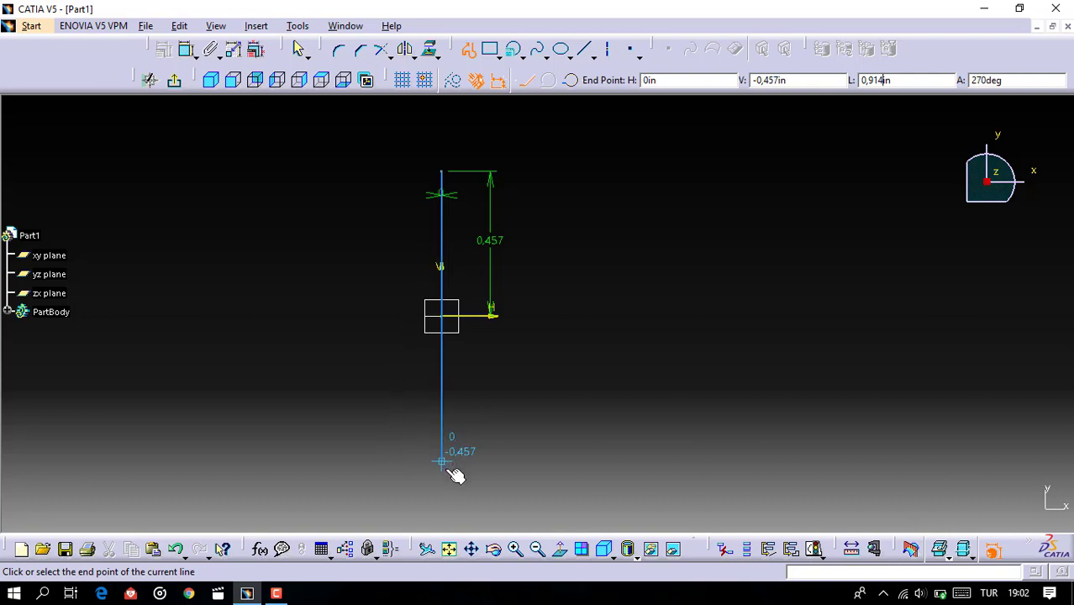
click(448, 468)
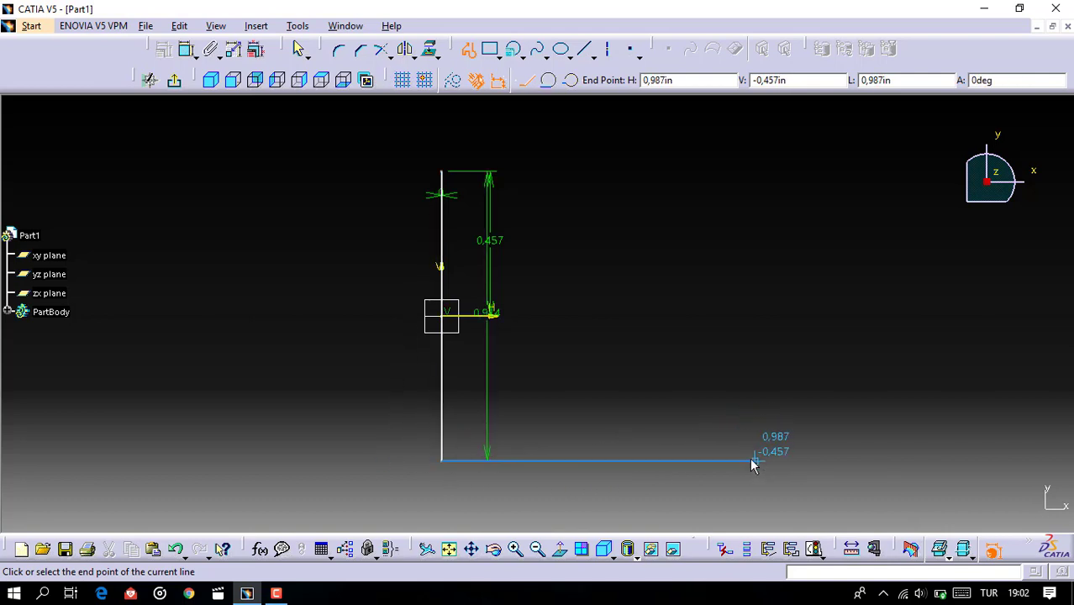
key(Tab)
key(Tab)
key(Tab)
text(0)
text(,7)
text(97)
key(Tab)
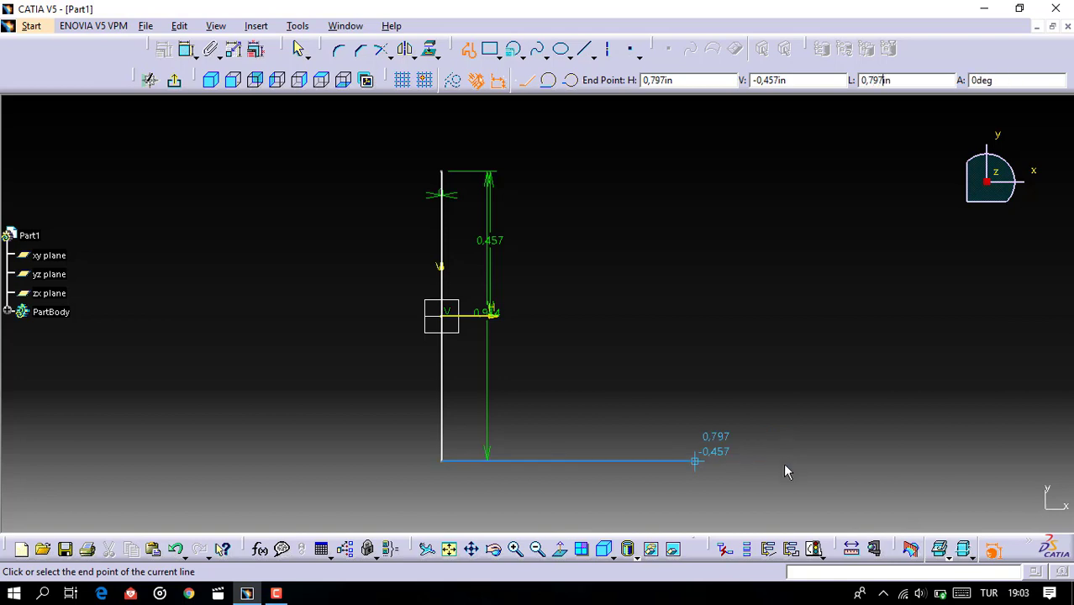
key(Return)
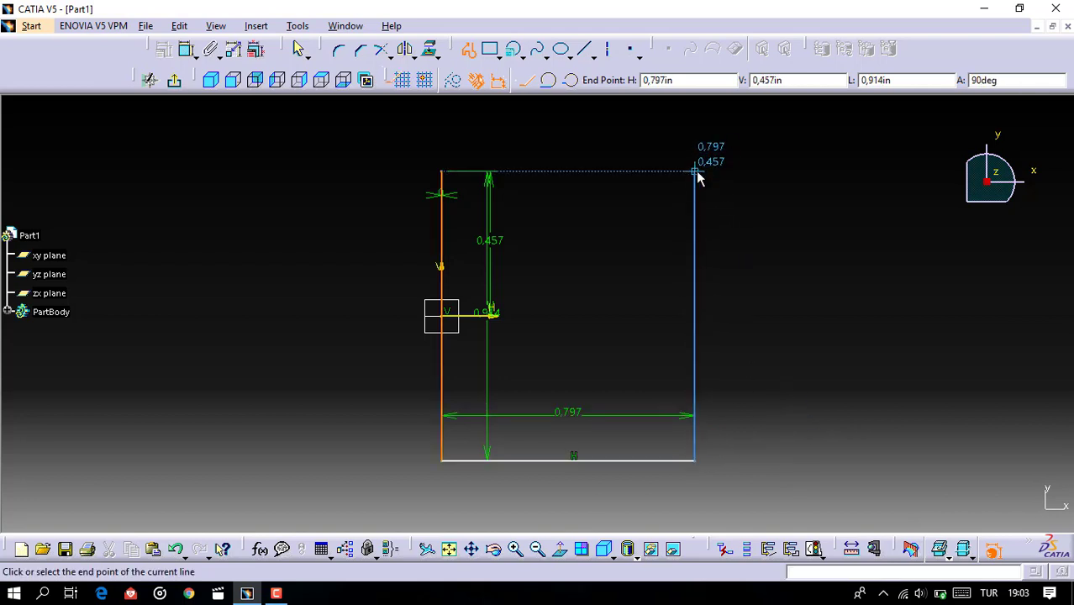
click(695, 172)
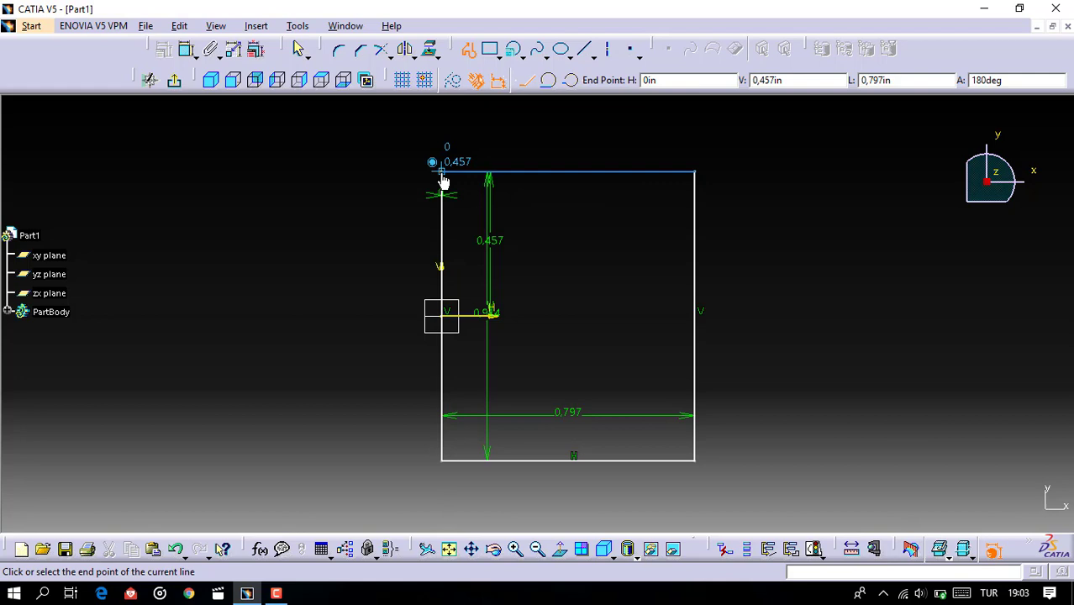
click(443, 175)
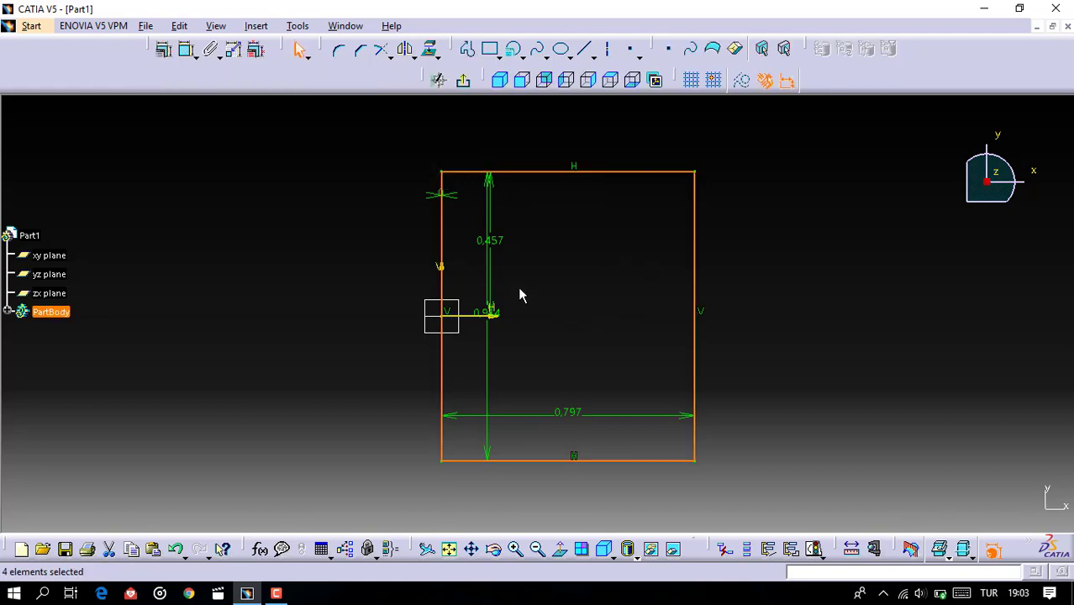
Step: Move the 0.914, 0.457 and 0.797 dimensions clear of the rectangle
drag(489, 180, 307, 196)
drag(494, 185, 397, 195)
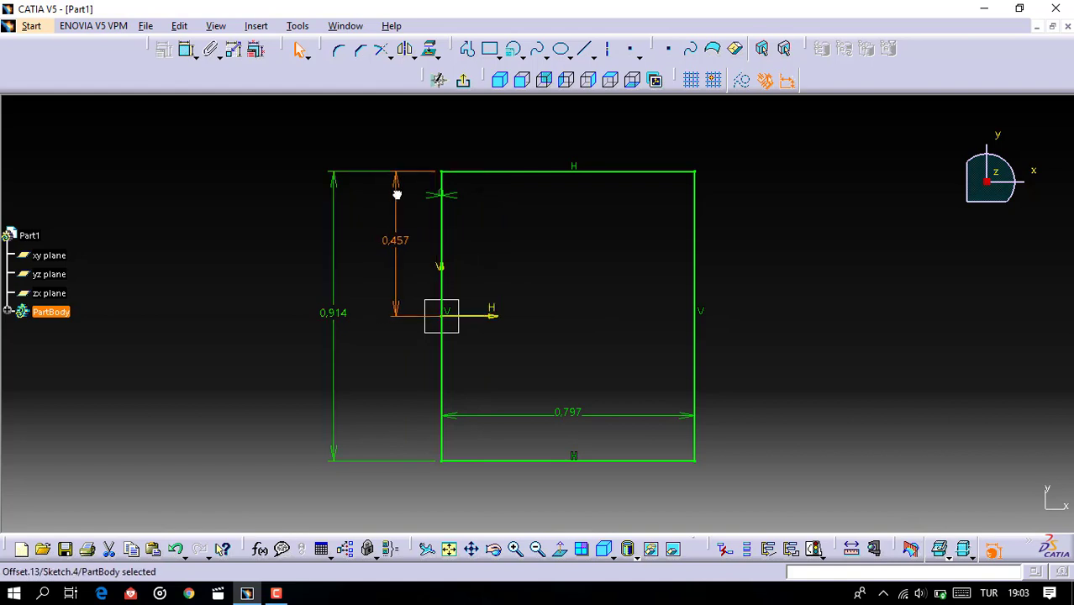
drag(458, 423, 453, 506)
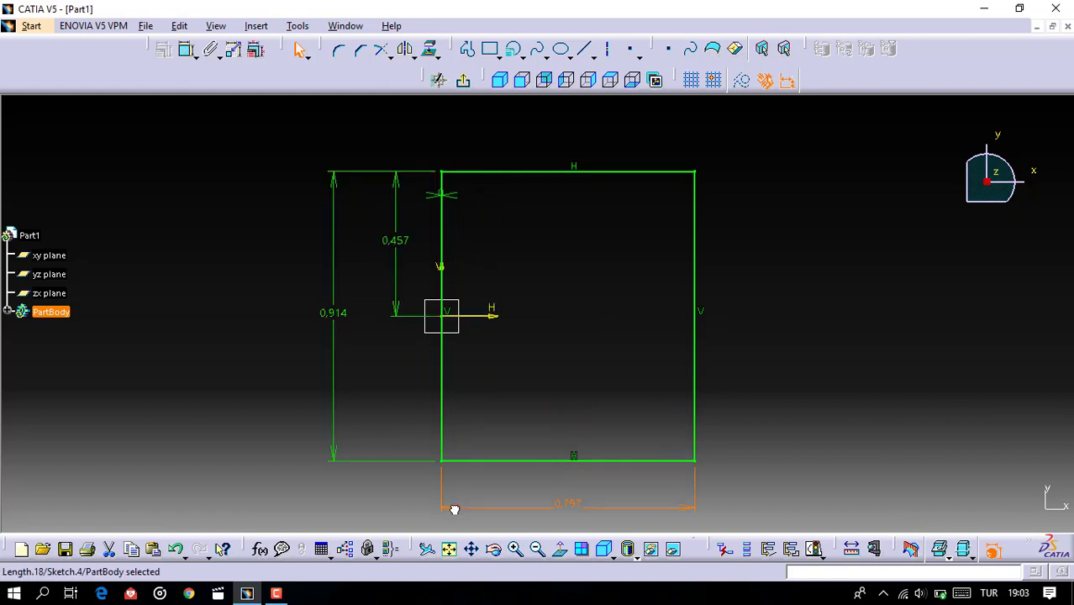
click(551, 256)
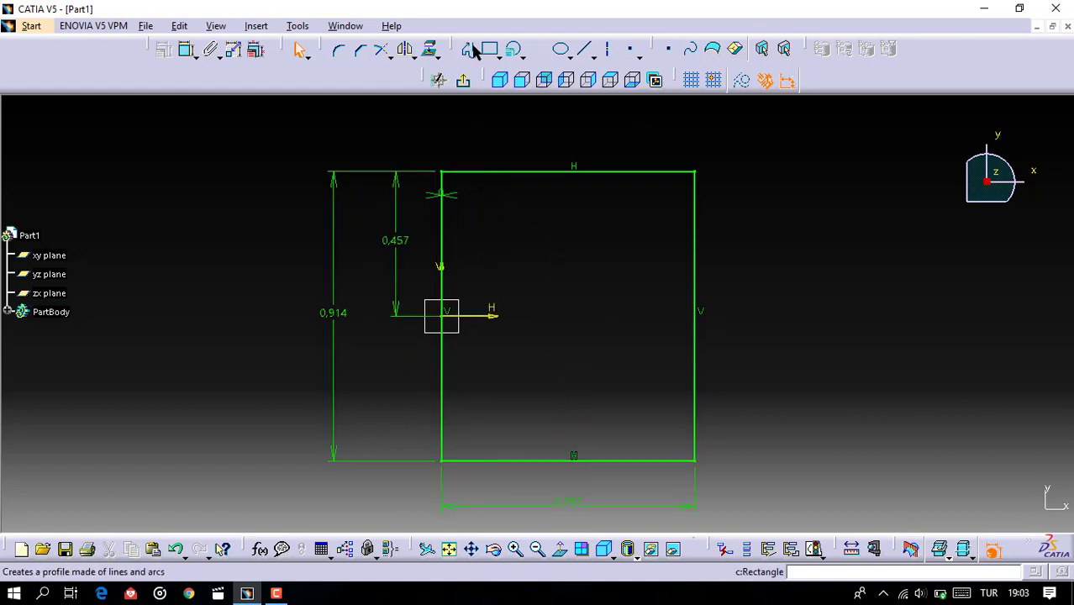
Step: Draw a centre-and-radius circle at the sketch origin with radius 0.5
click(523, 56)
click(534, 85)
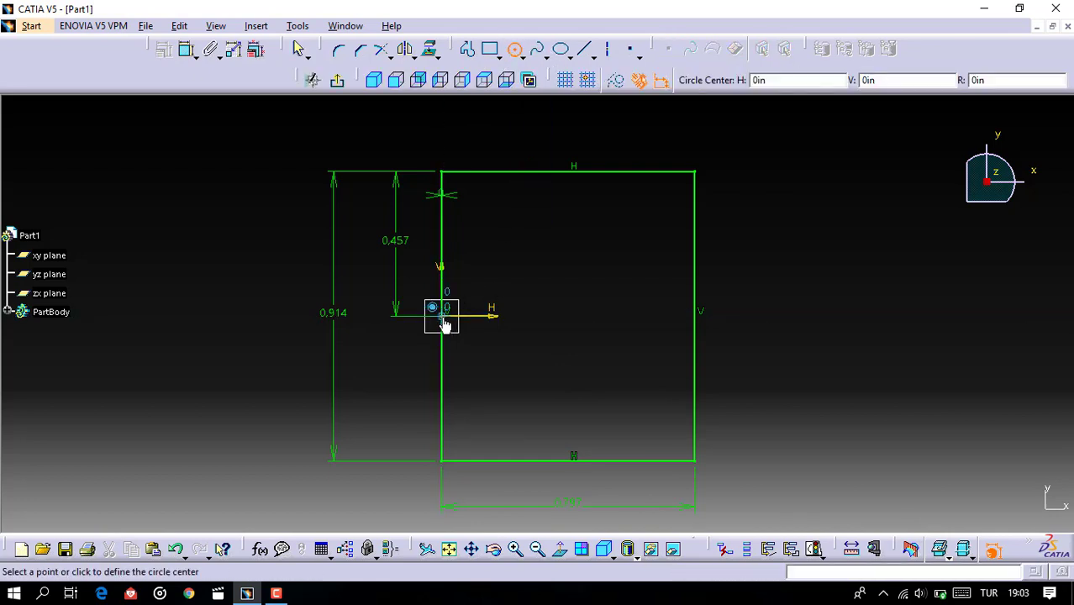
click(441, 316)
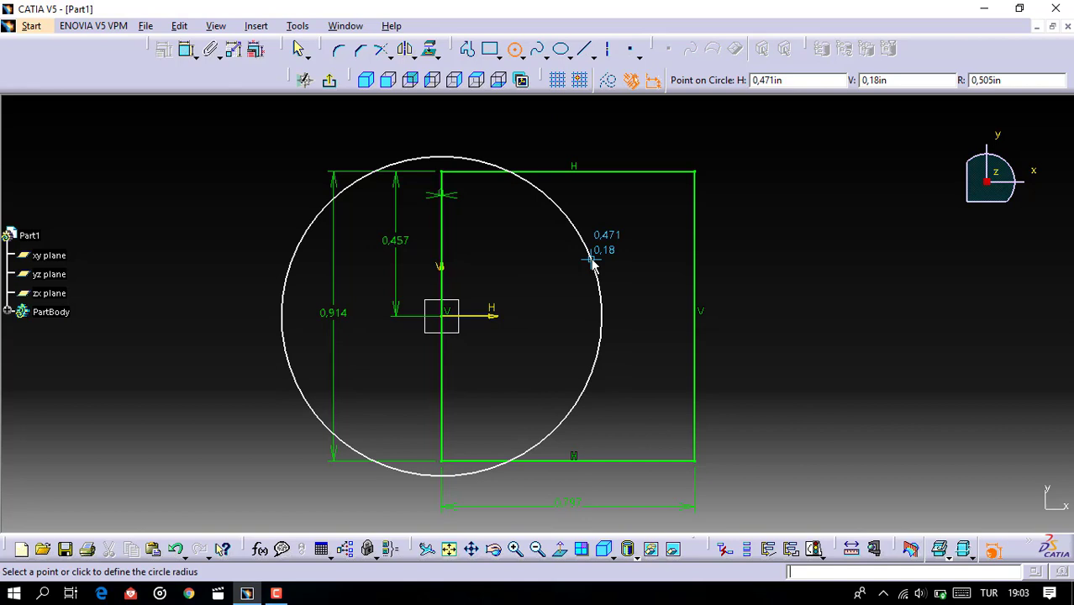
key(Tab)
key(Tab)
text(0,)
text(500)
key(Return)
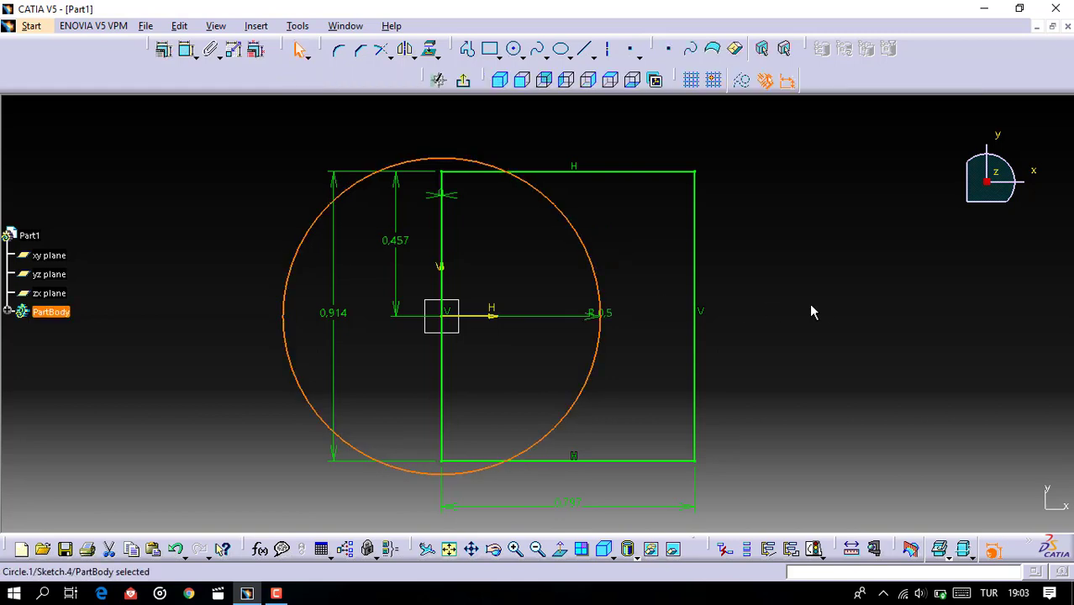
Step: Create a circle by coordinates at H 0.259, V -0.030 with radius 0.544
click(524, 57)
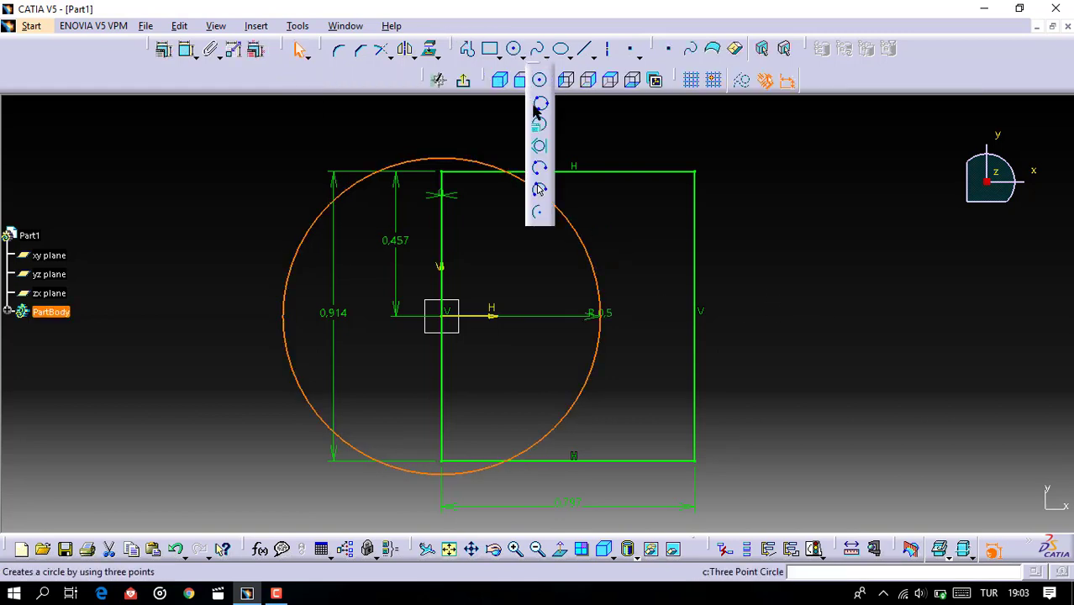
click(541, 128)
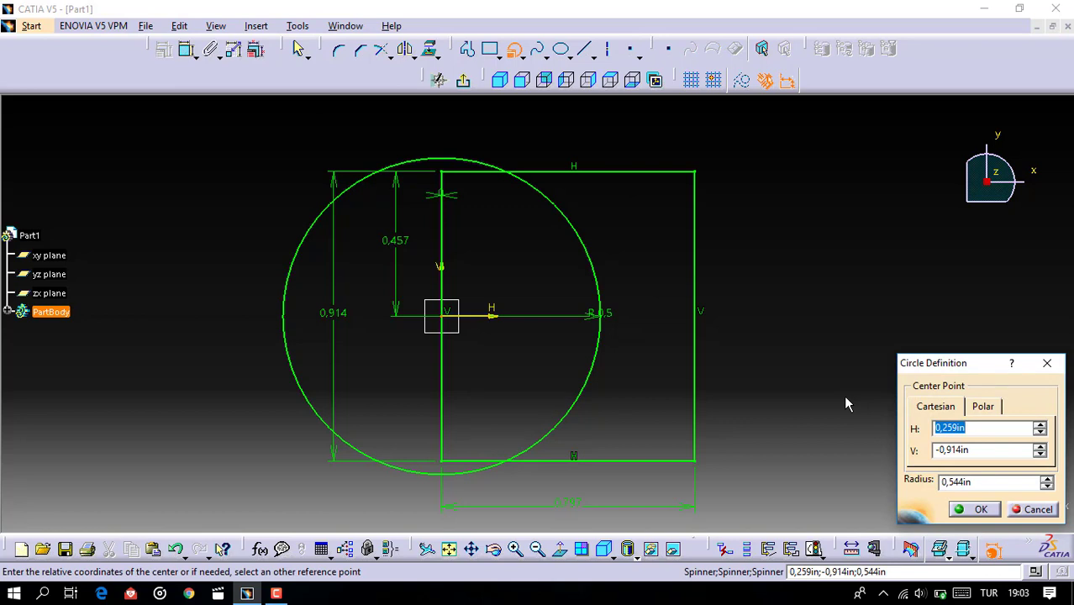
text(0.0)
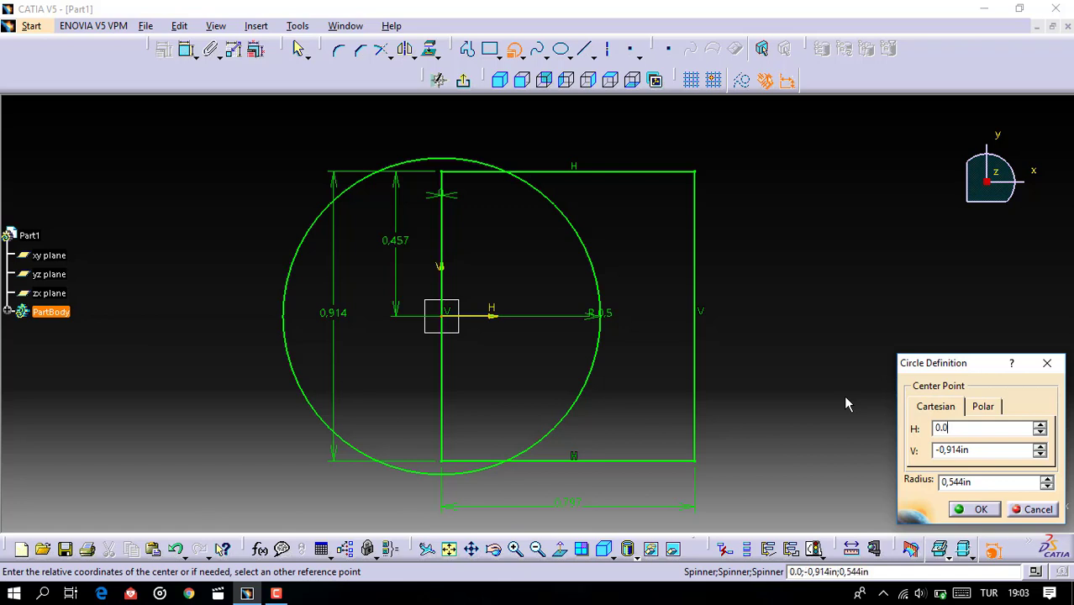
text(30)
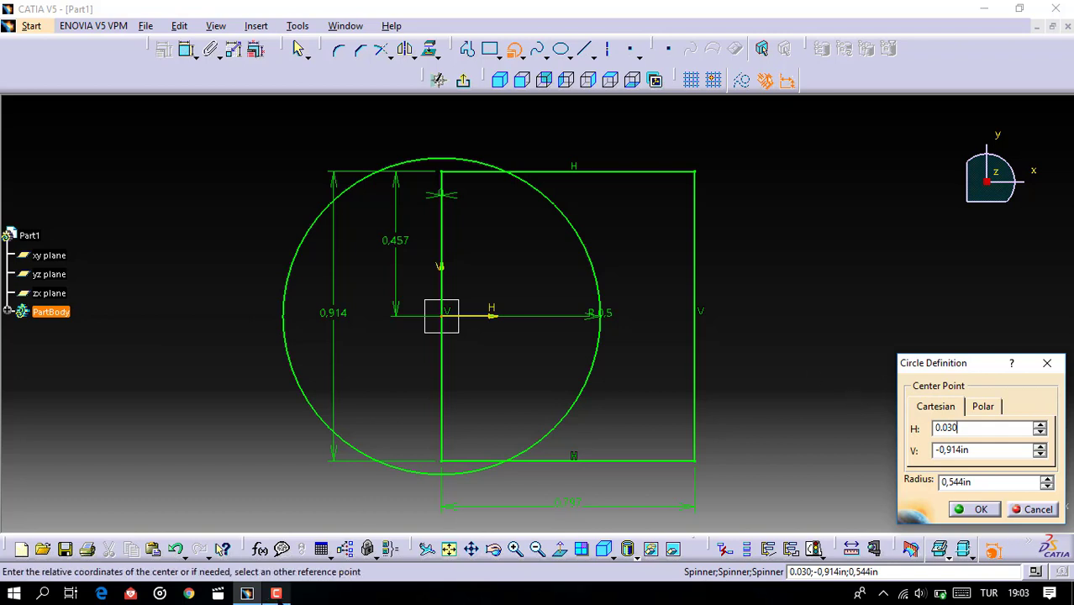
click(276, 594)
click(1039, 480)
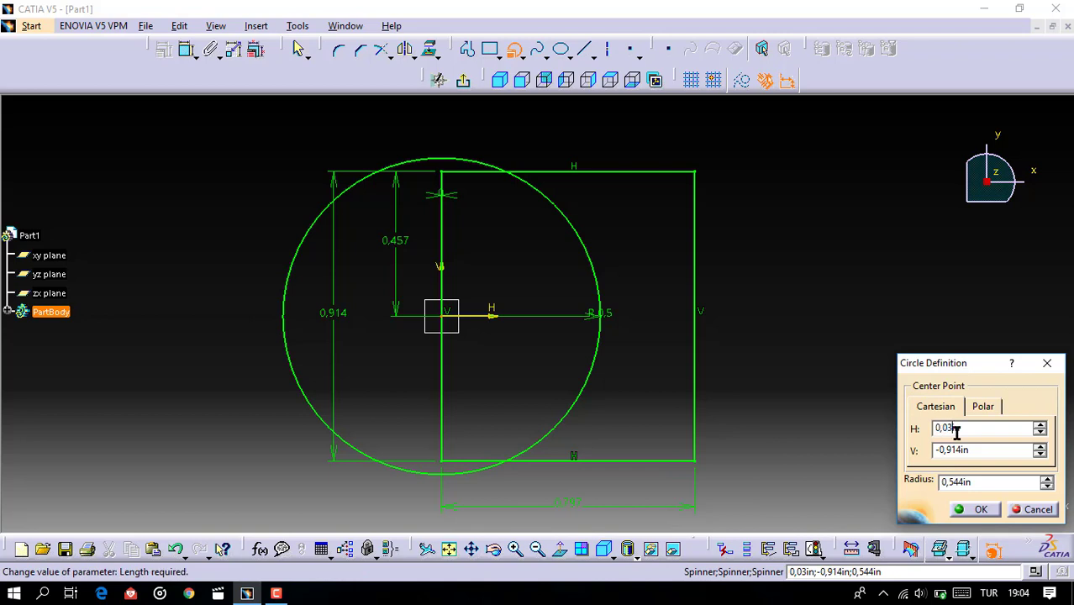
key(BackSpace)
key(BackSpace)
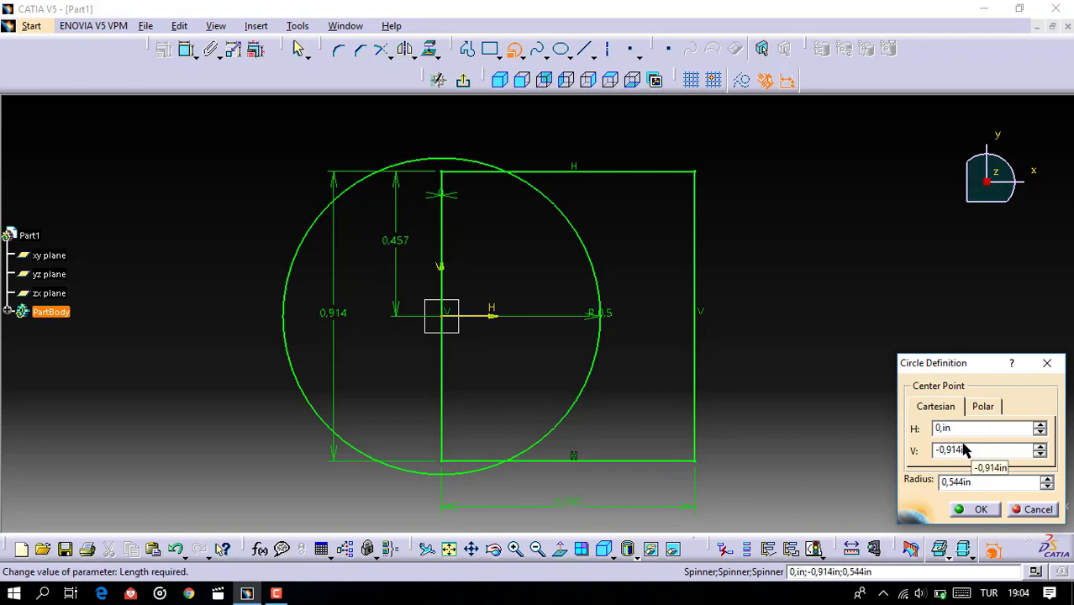
text(259)
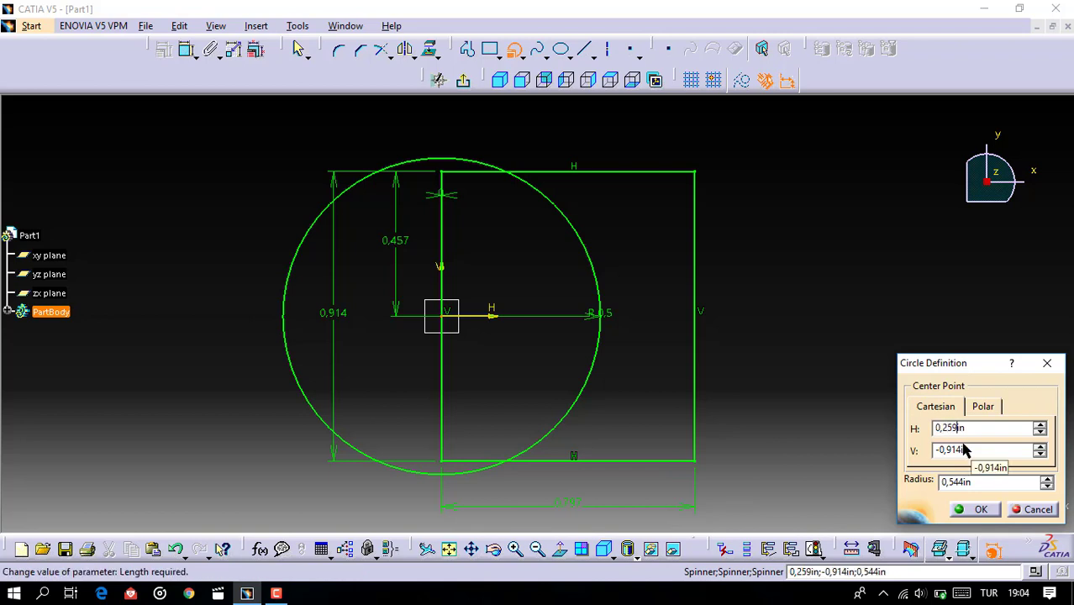
double_click(965, 451)
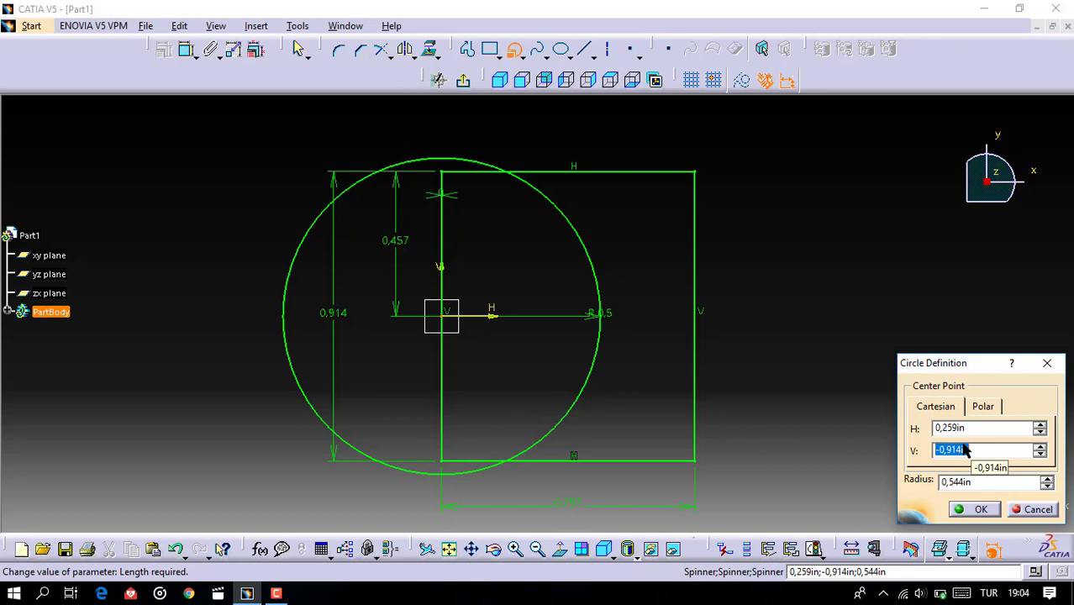
text(-0)
text(,)
text(030)
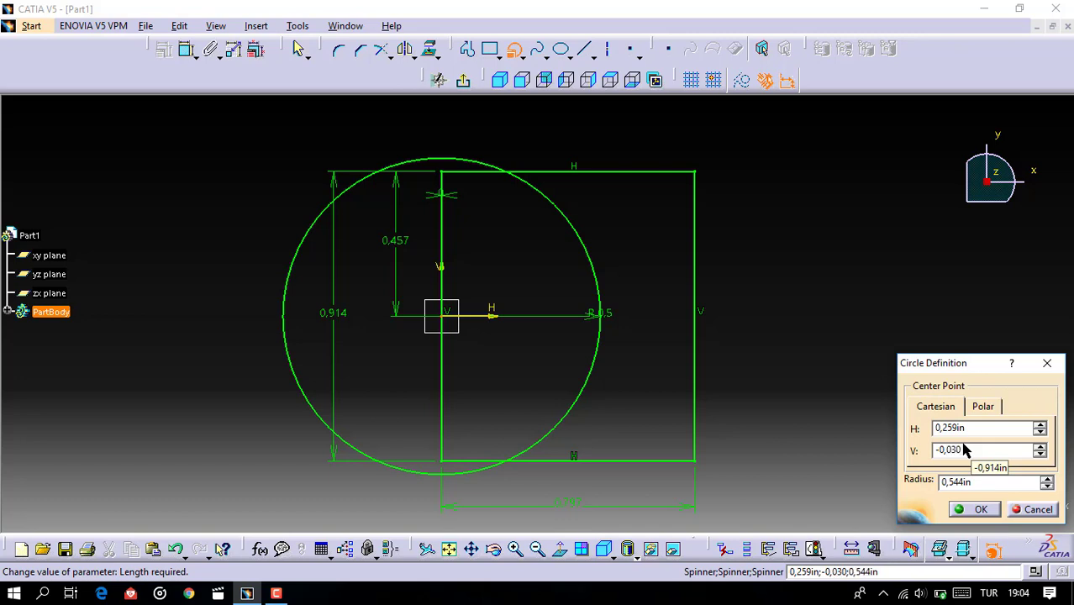
click(975, 510)
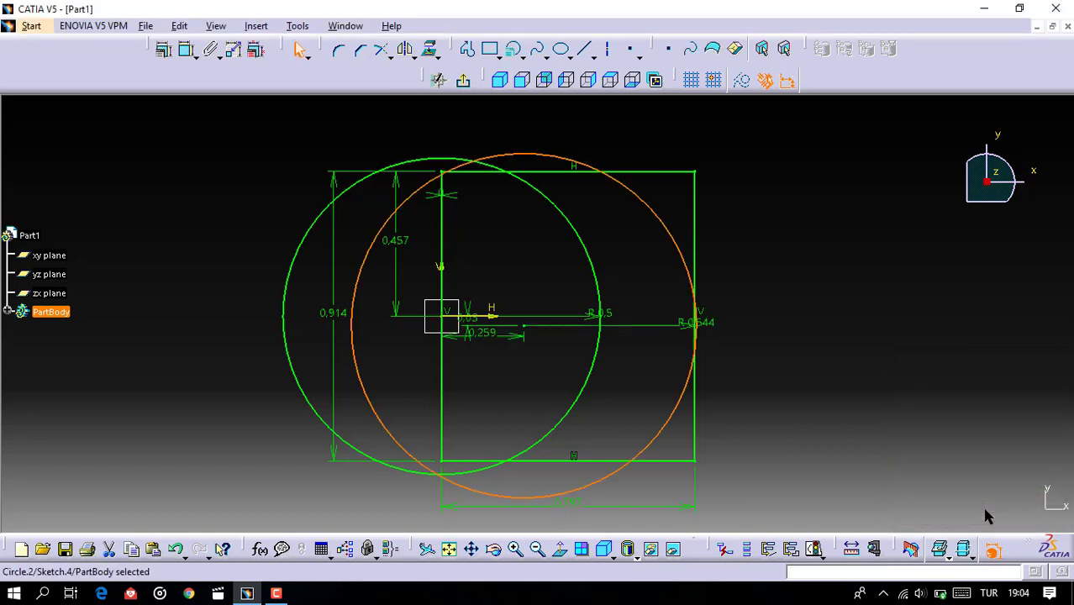
click(513, 51)
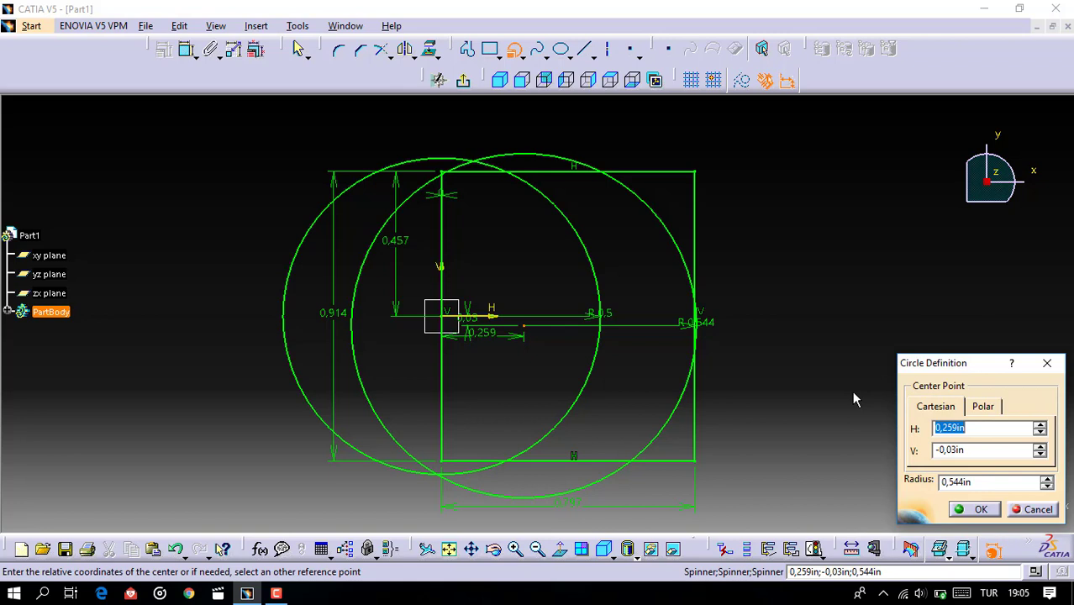
Step: Enter centre 0.327, 0 and radius 0.53 for the new circle
text(0.327)
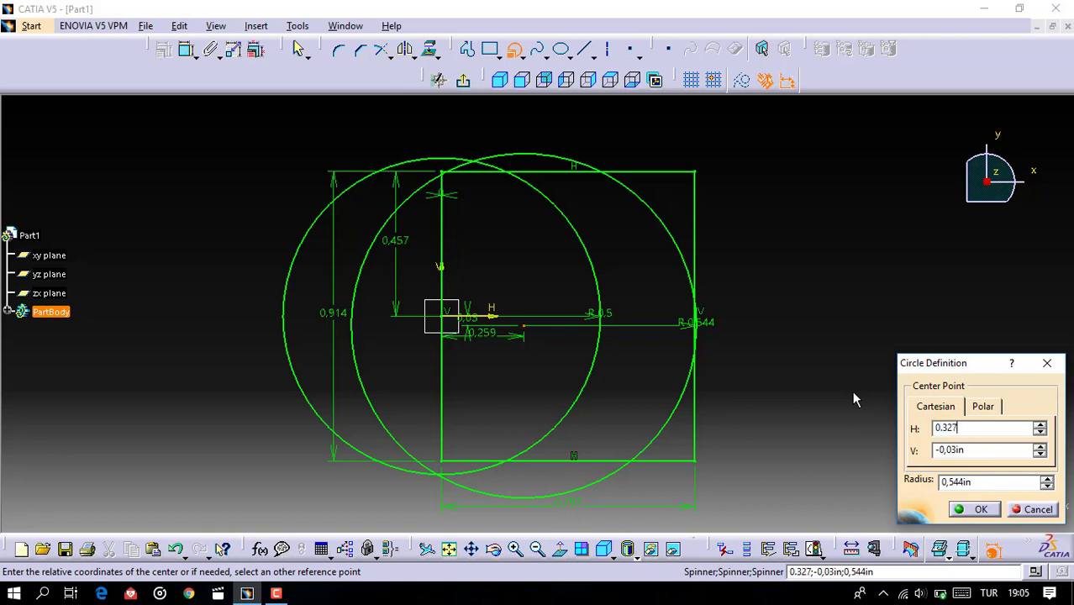
key(Tab)
text(0)
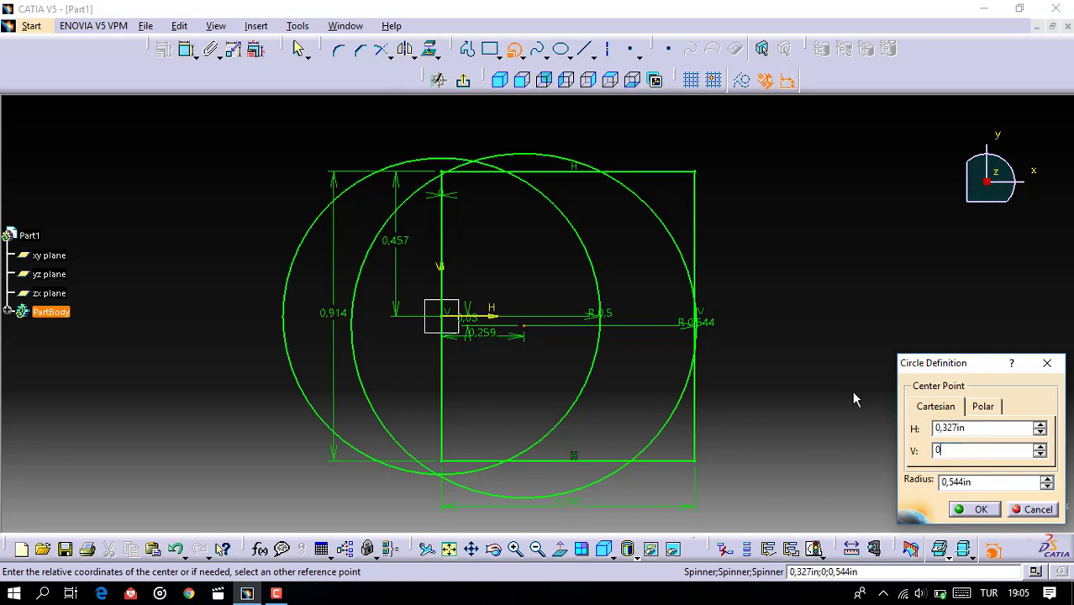
key(Tab)
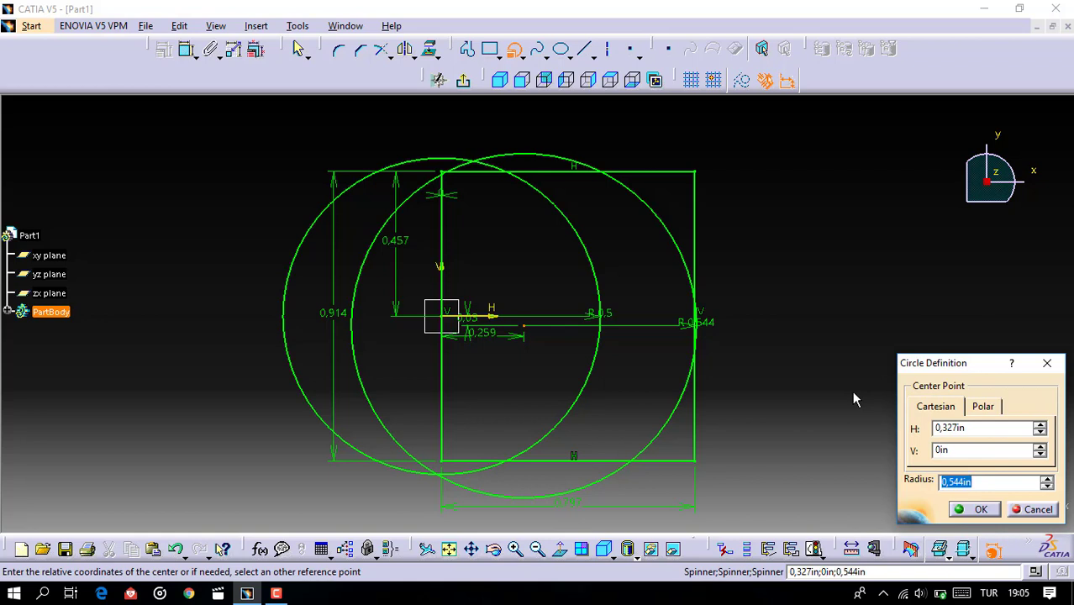
text(0.5)
text(30)
key(Return)
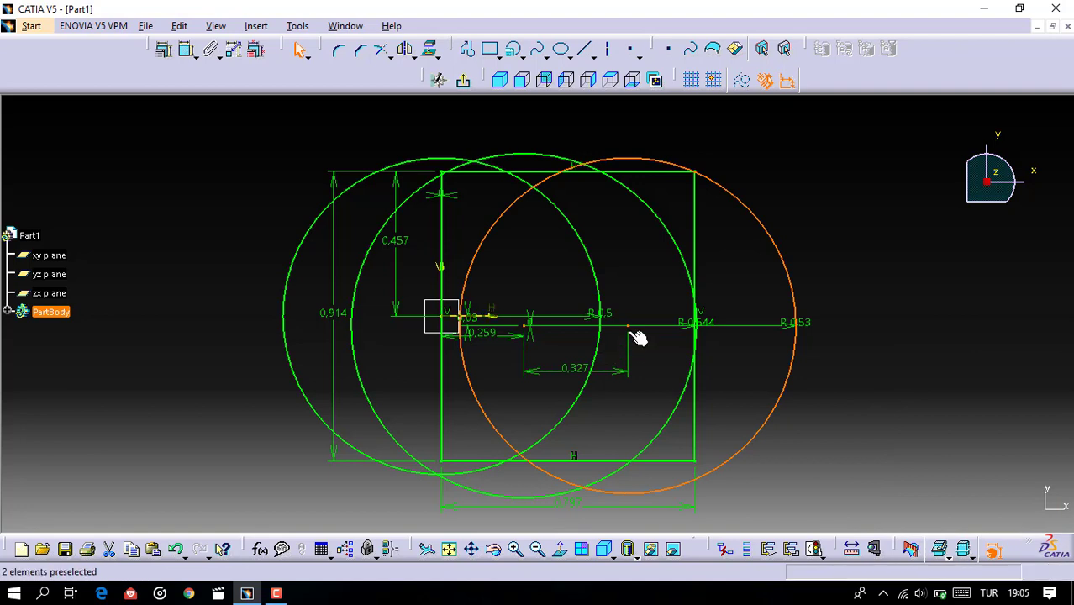
Step: Delete the misplaced right-hand circle and confirm the 0.327, 0 circle of radius 0.53
click(629, 295)
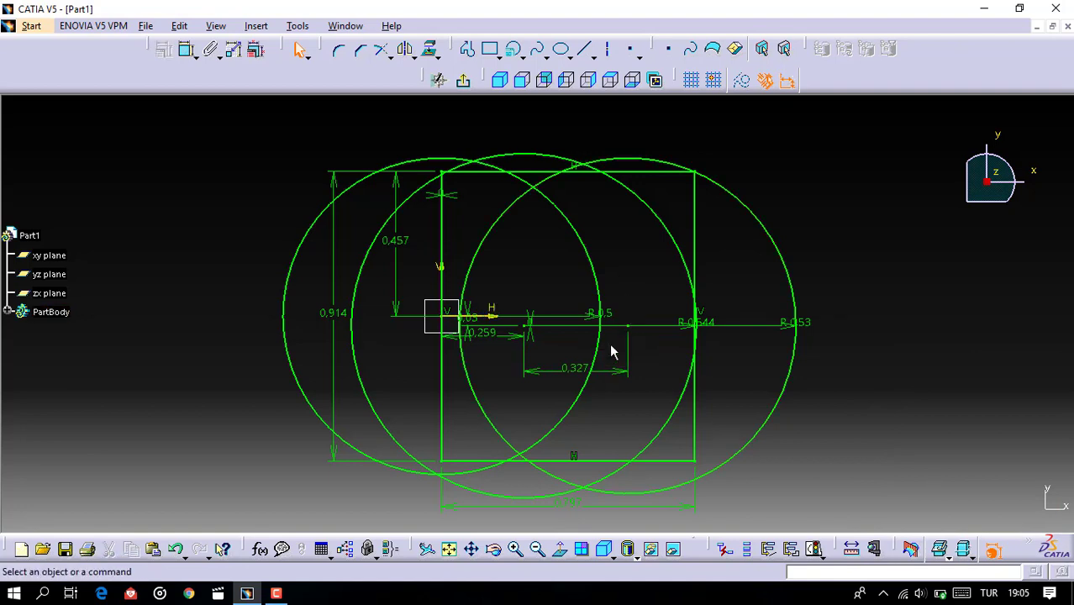
click(568, 375)
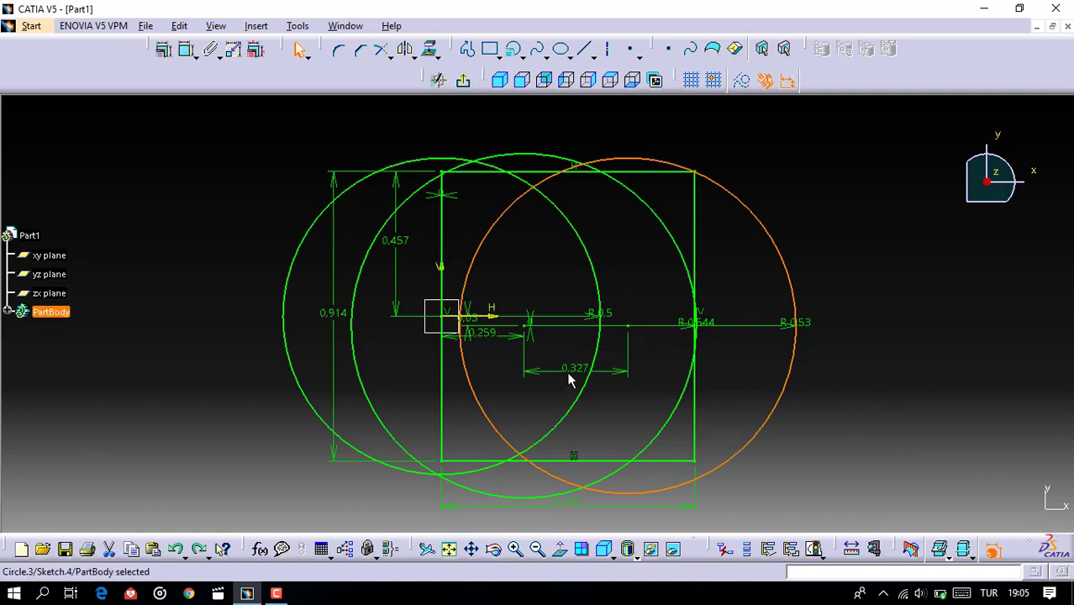
key(Delete)
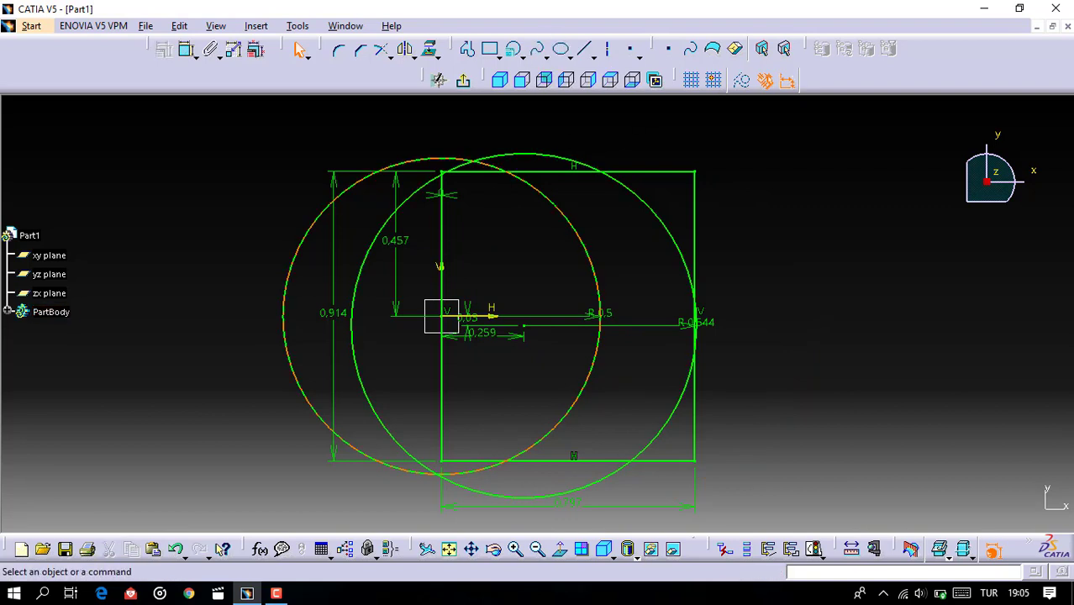
click(514, 49)
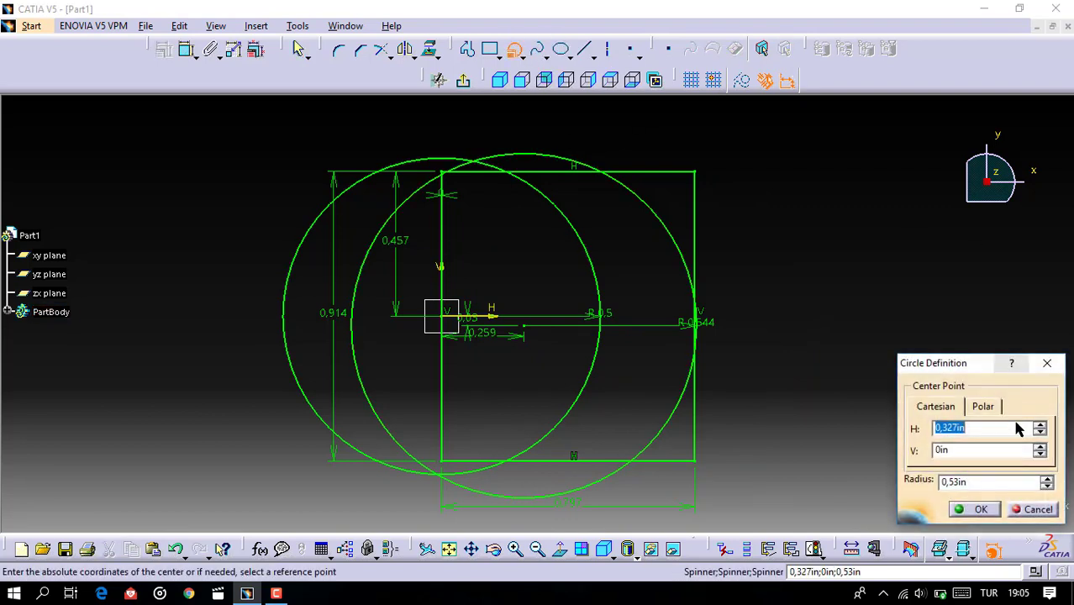
click(975, 509)
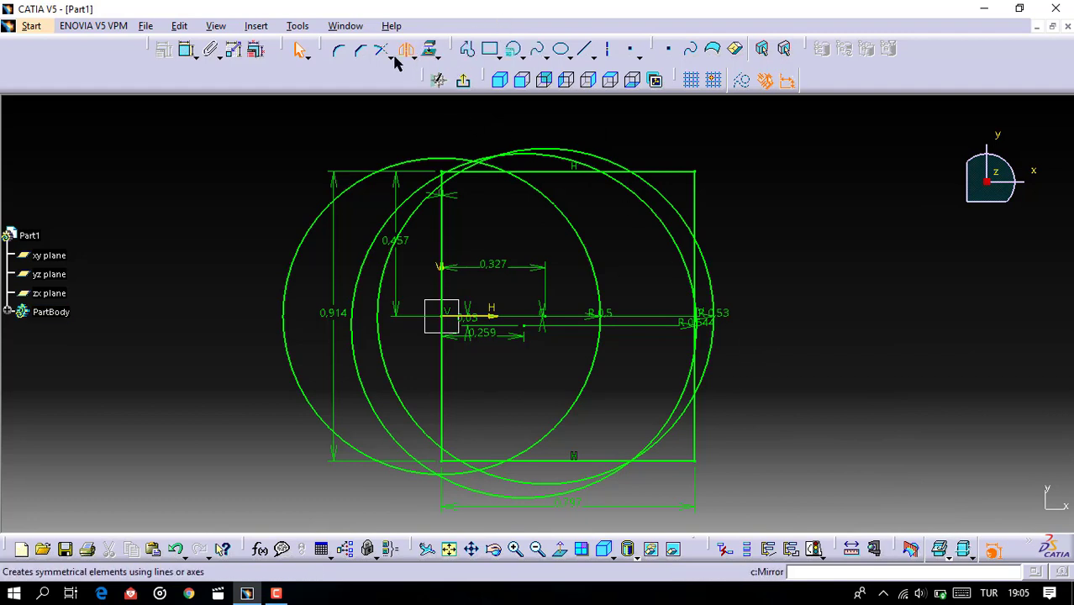
Step: Quick-trim the unwanted arcs of the left and right circles
click(403, 51)
click(412, 56)
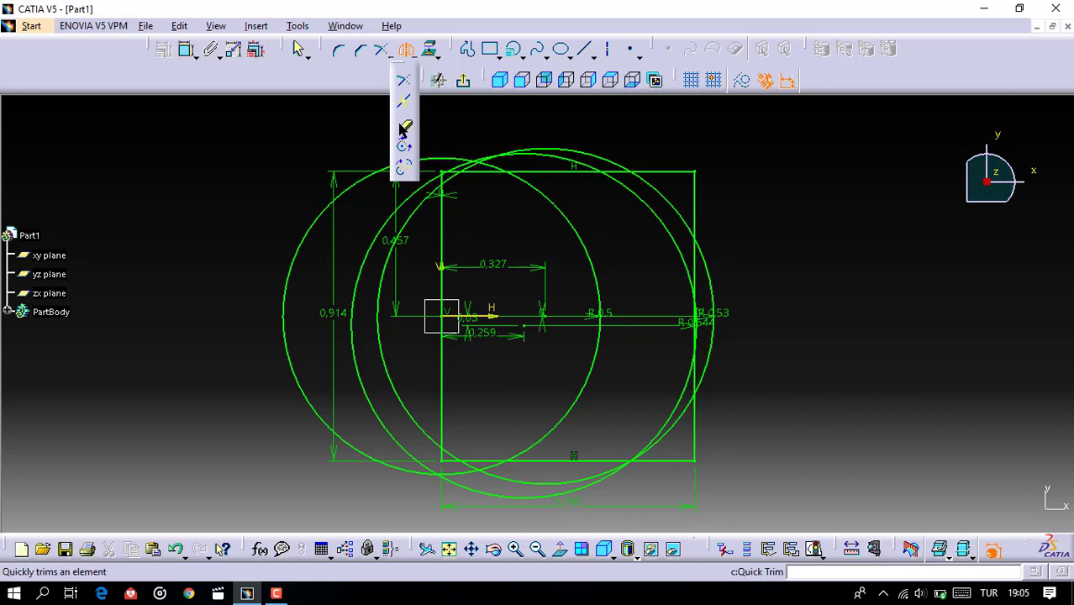
click(404, 124)
click(361, 196)
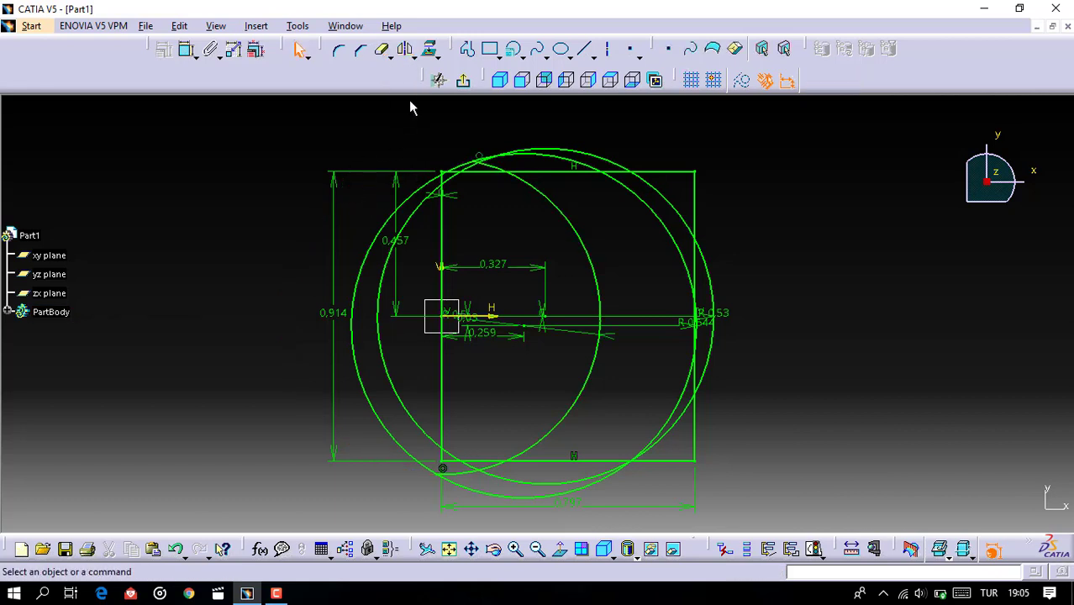
click(384, 49)
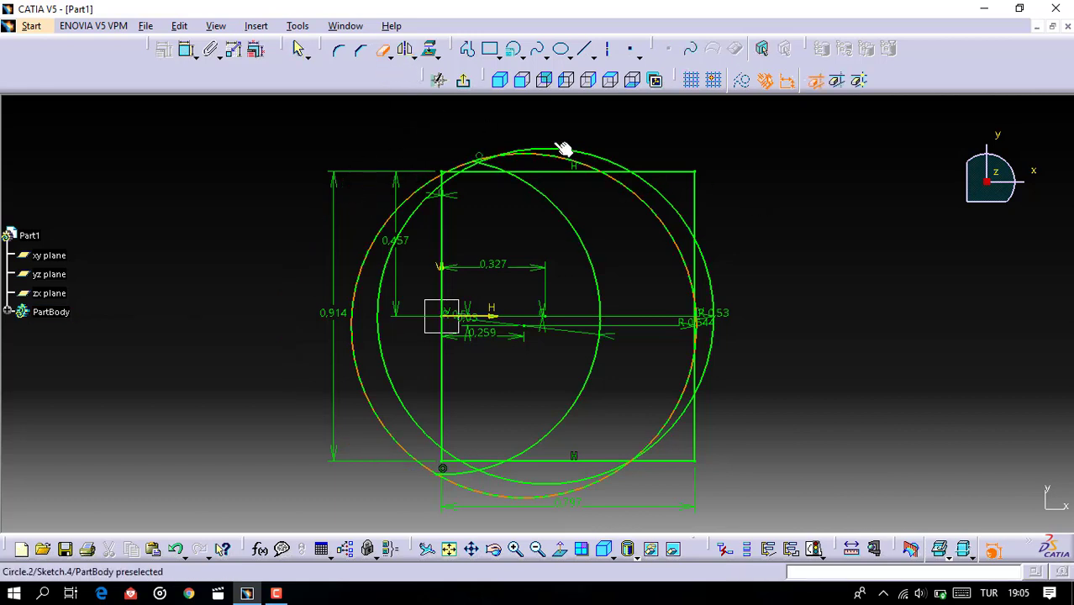
click(564, 152)
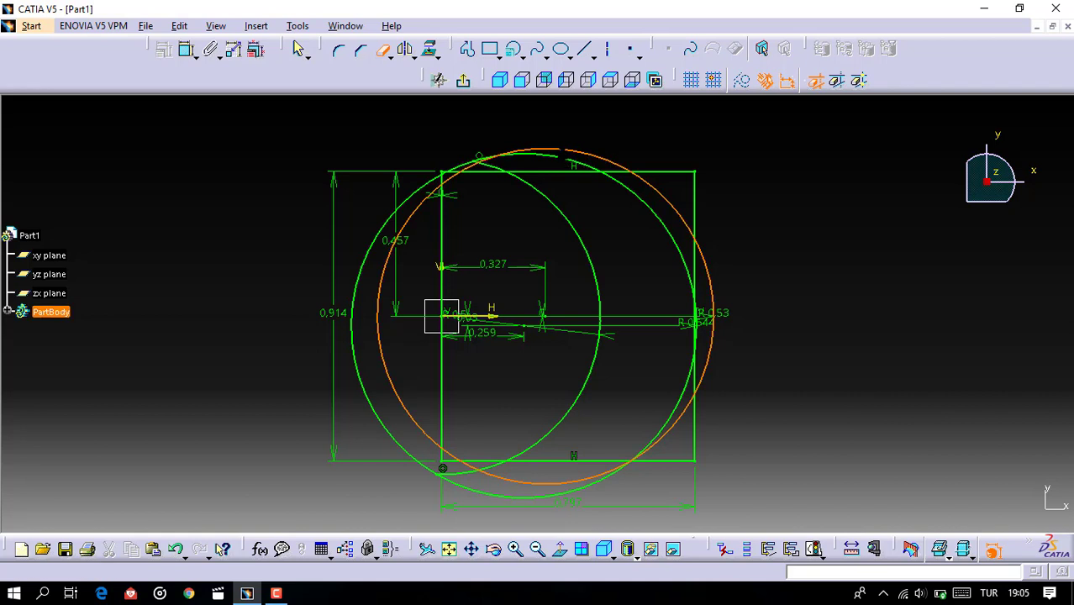
click(383, 48)
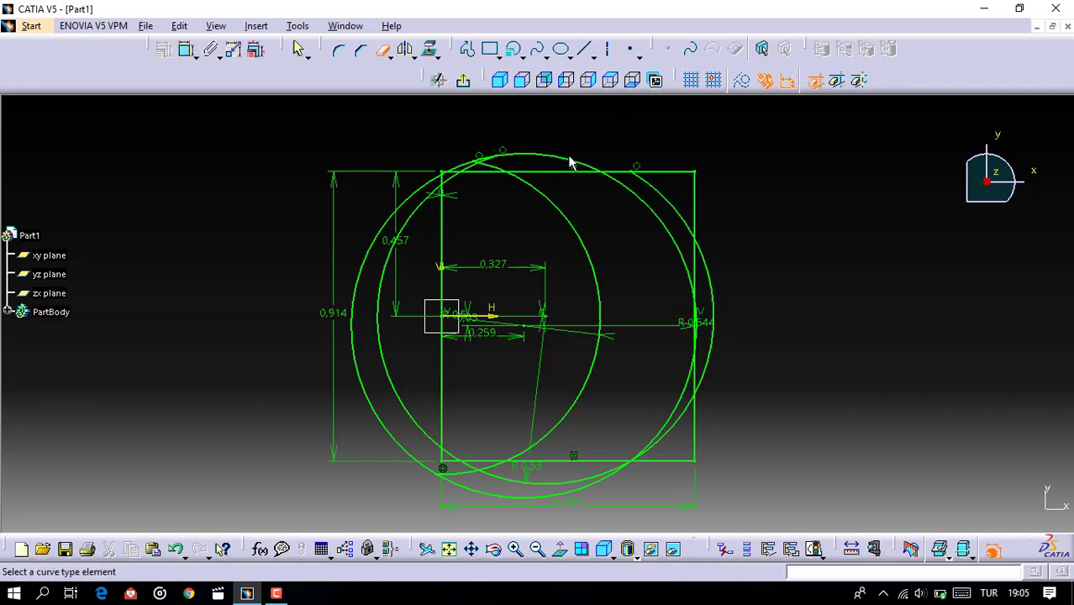
click(570, 164)
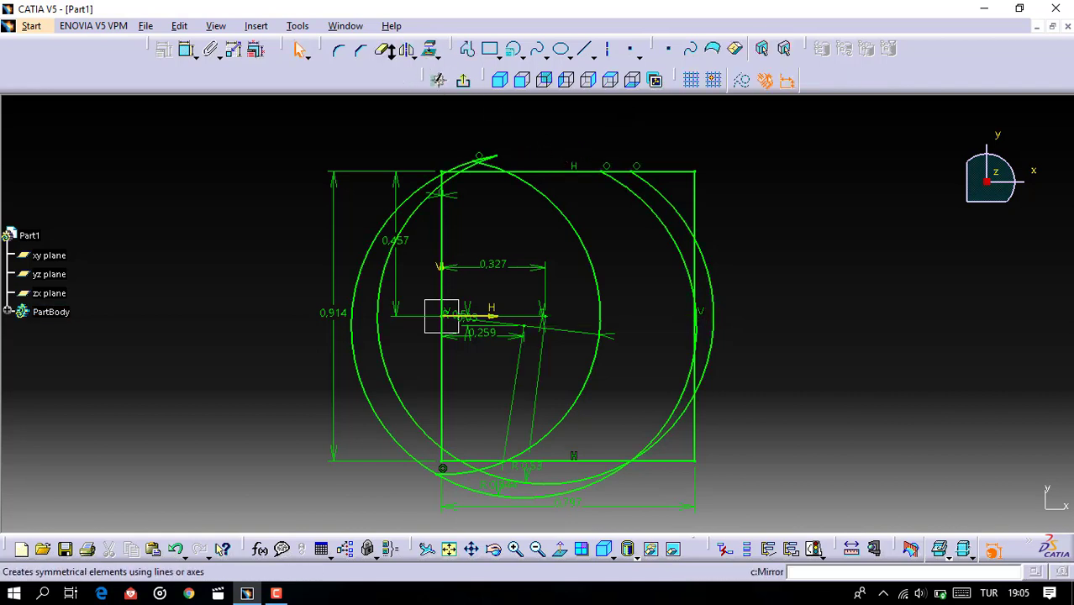
click(383, 50)
click(438, 187)
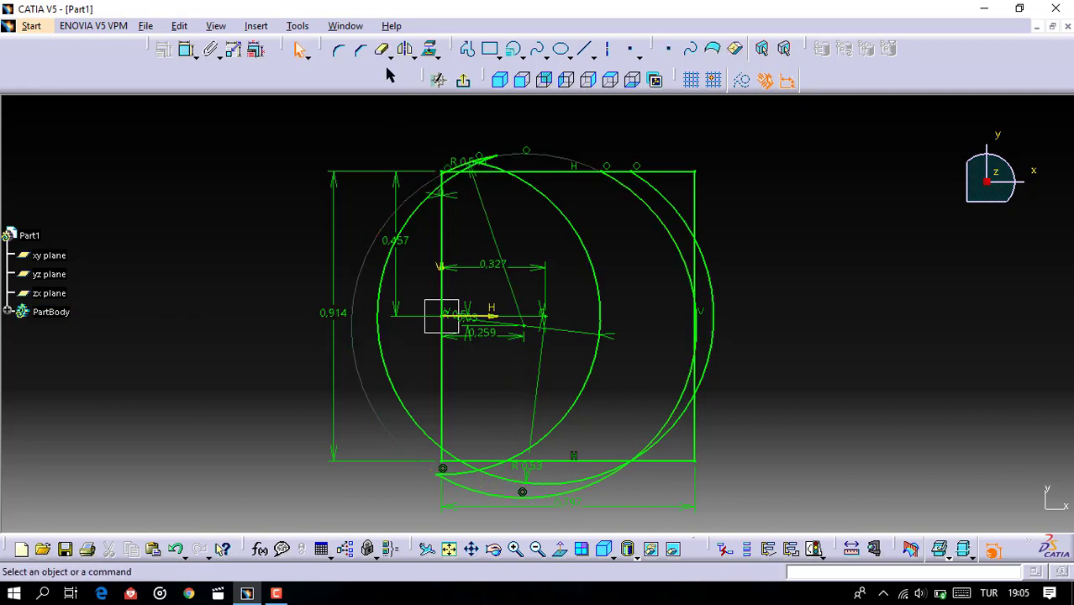
click(427, 217)
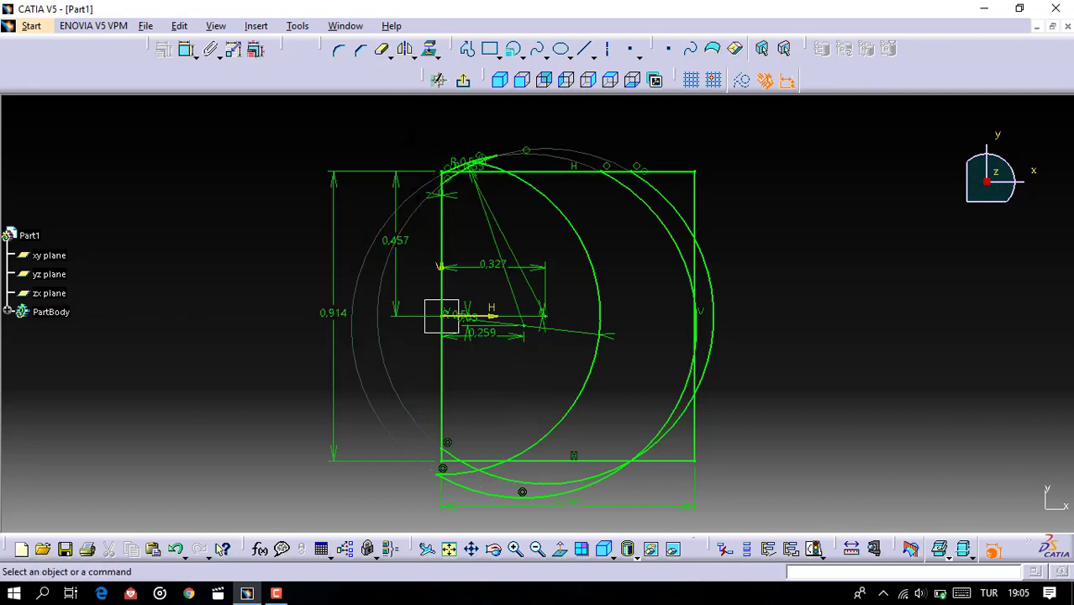
Step: Trim the rectangle's left edge and the small leftovers at the crescent's top tip
click(384, 51)
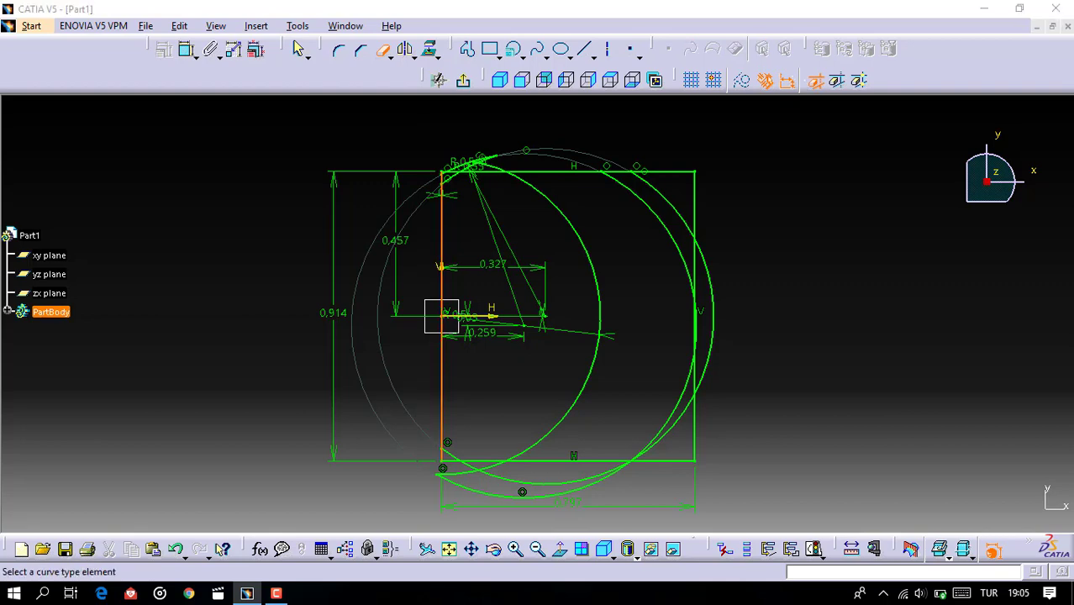
click(442, 235)
click(557, 330)
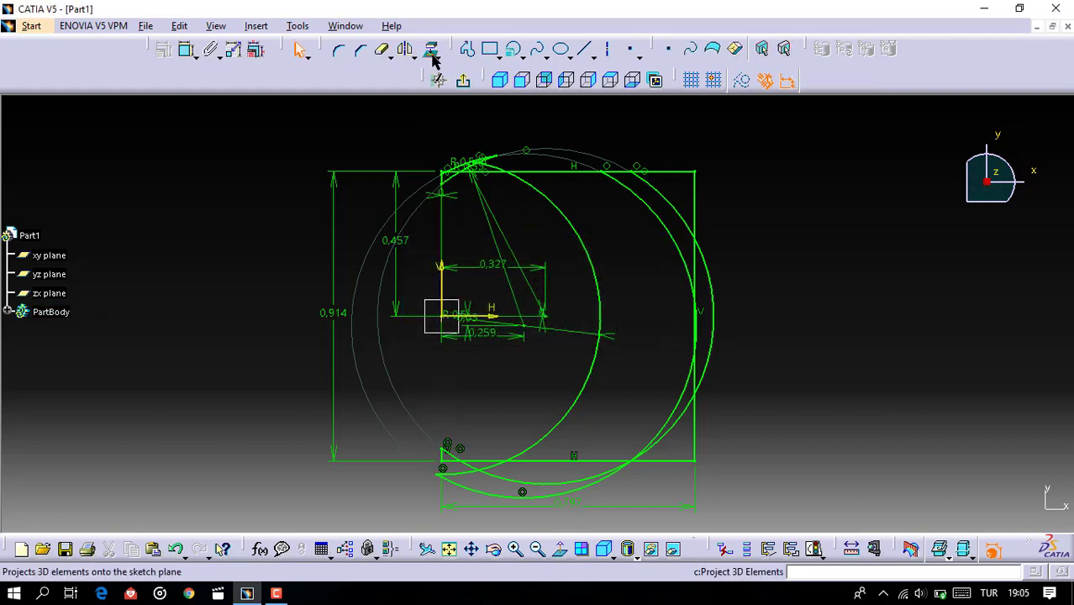
click(383, 50)
mouse_move(501, 223)
middle_down()
mouse_move(516, 297)
mouse_move(597, 334)
mouse_move(640, 307)
middle_up()
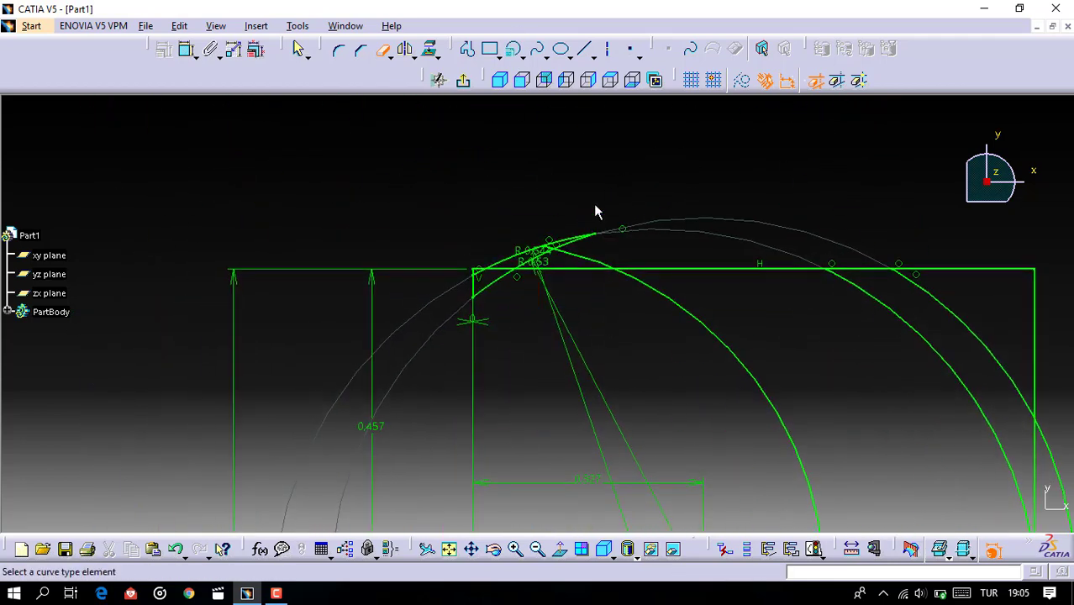
click(580, 263)
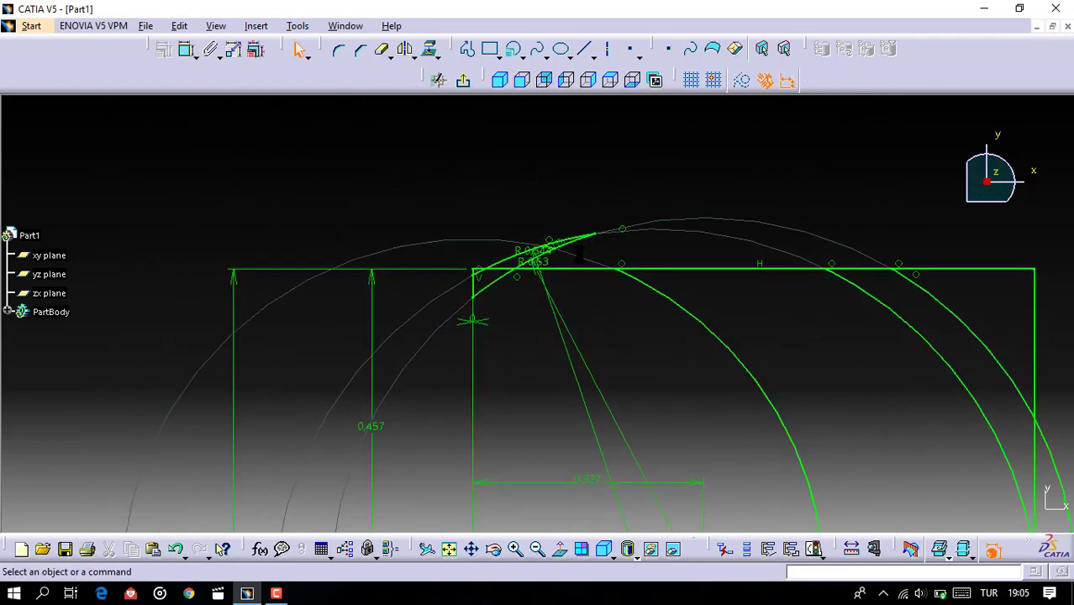
click(382, 49)
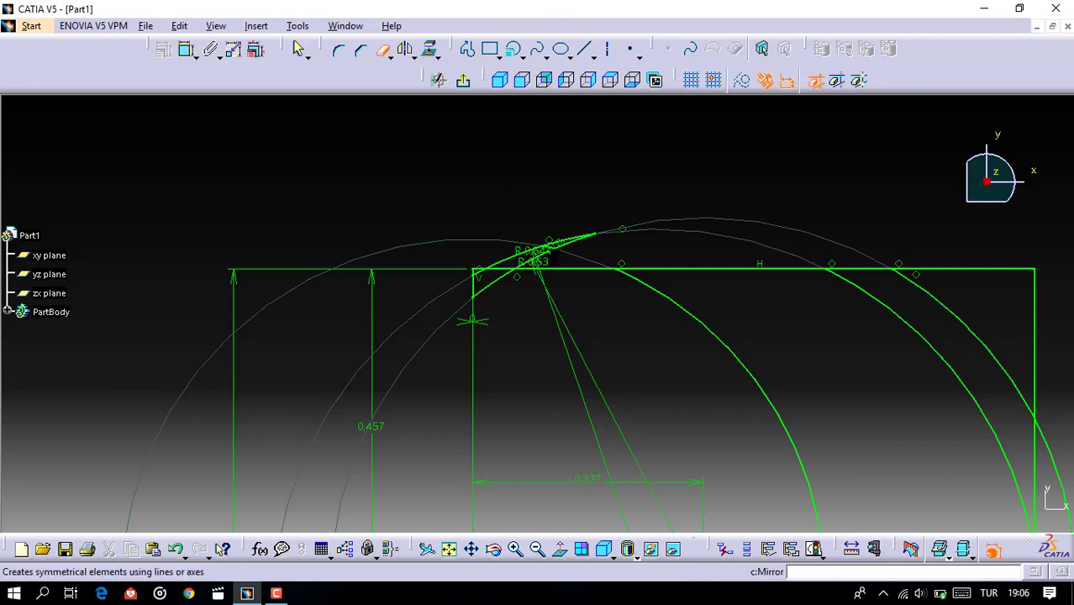
click(588, 270)
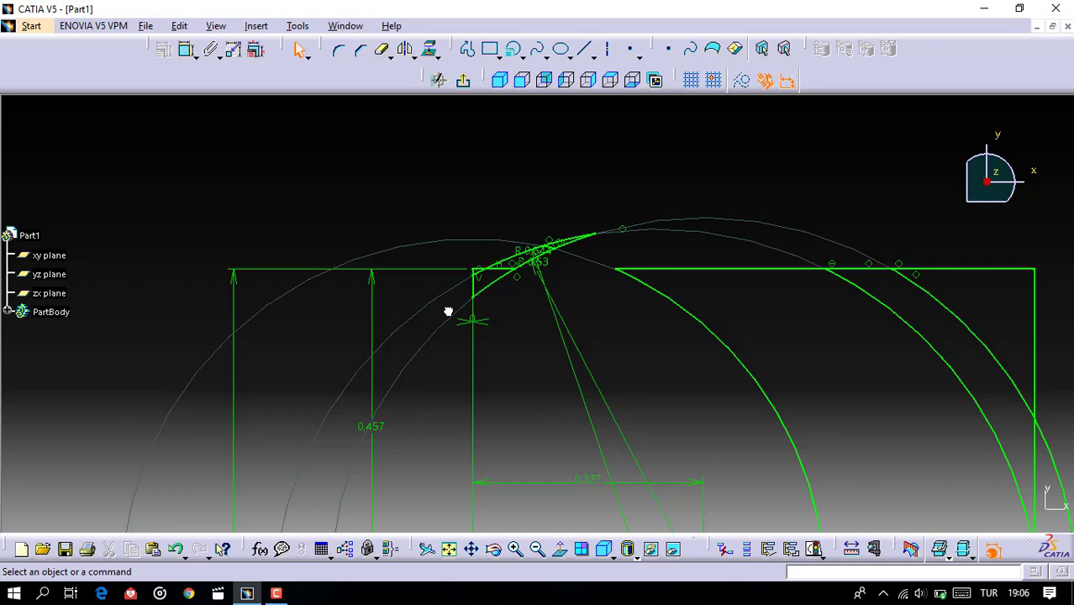
click(473, 284)
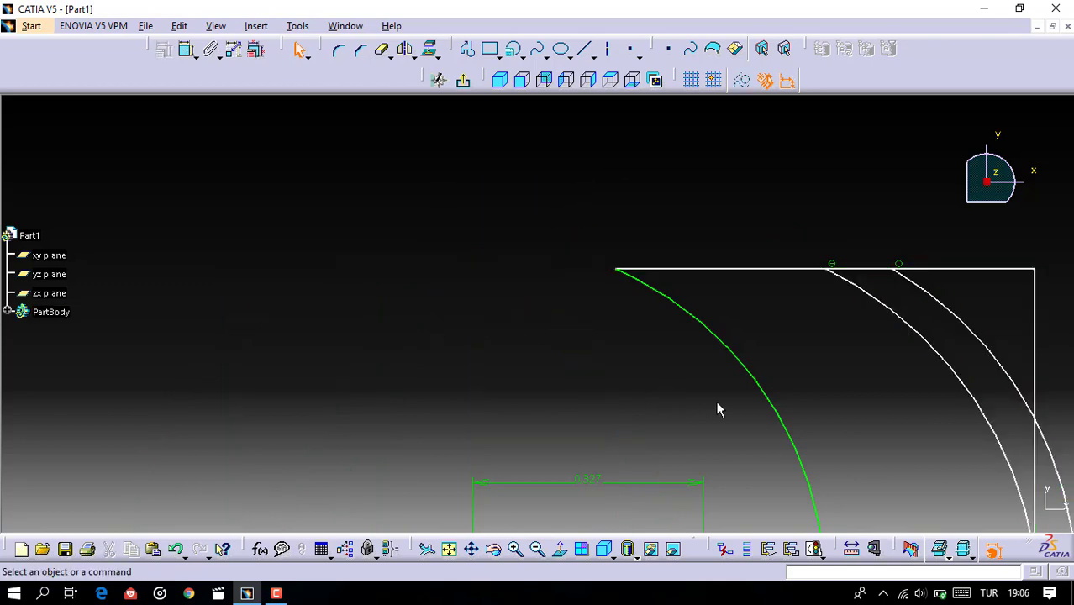
mouse_move(717, 409)
middle_down()
mouse_move(721, 420)
mouse_move(661, 155)
mouse_move(734, 352)
mouse_move(723, 254)
middle_up()
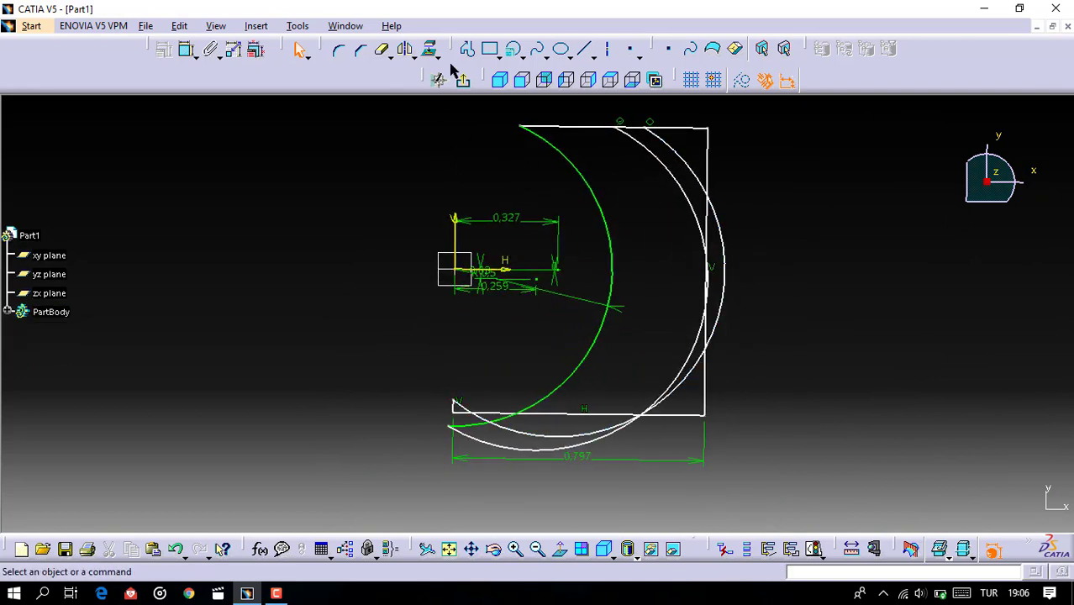
Step: Trim the rectangle's bottom line and the lower end of the inner arc
click(383, 49)
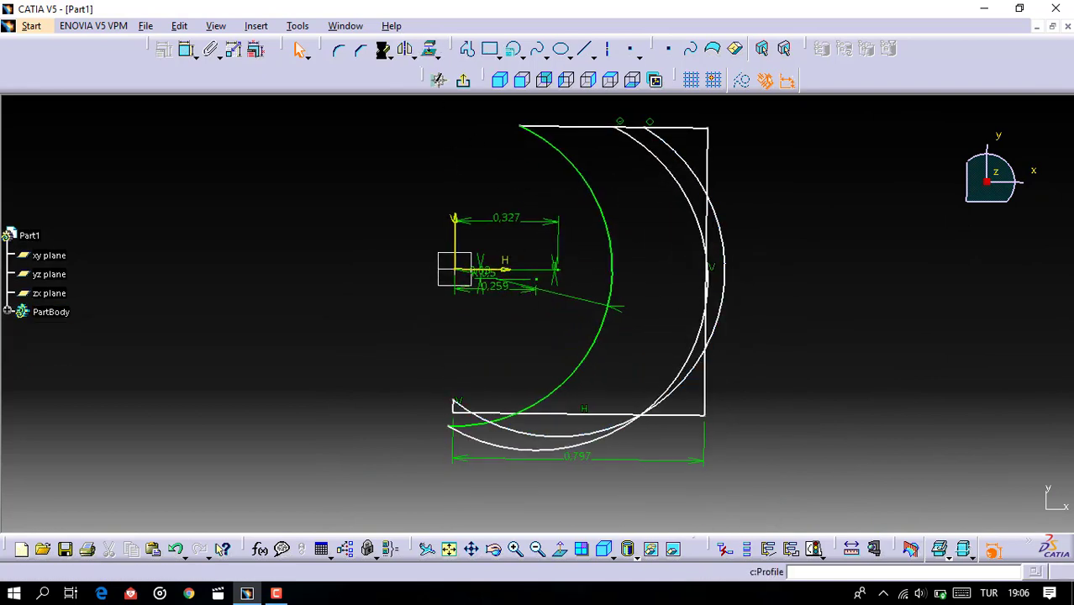
click(509, 415)
click(560, 332)
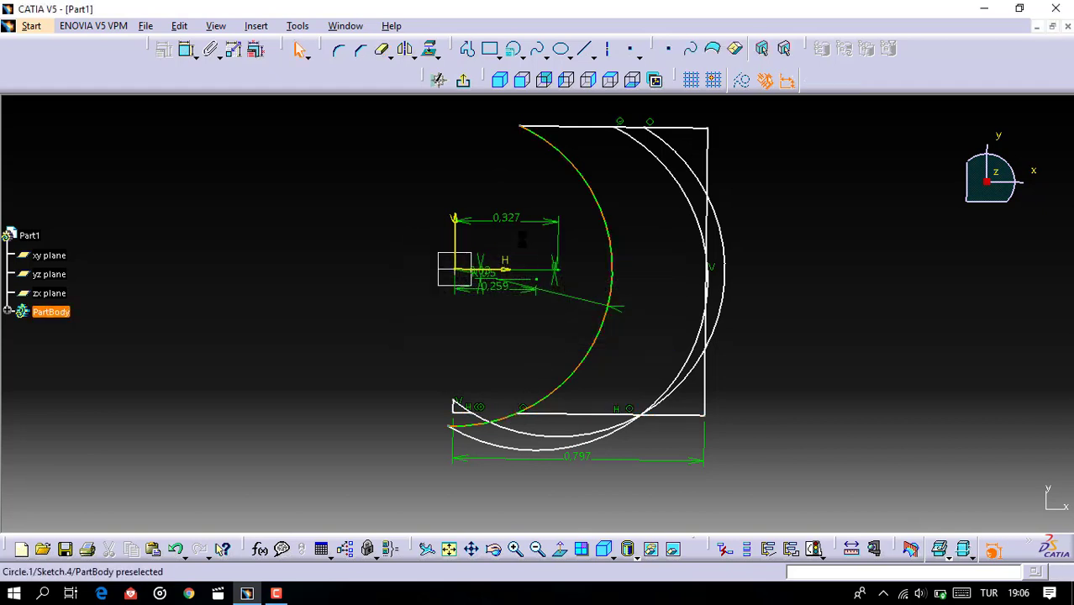
click(382, 49)
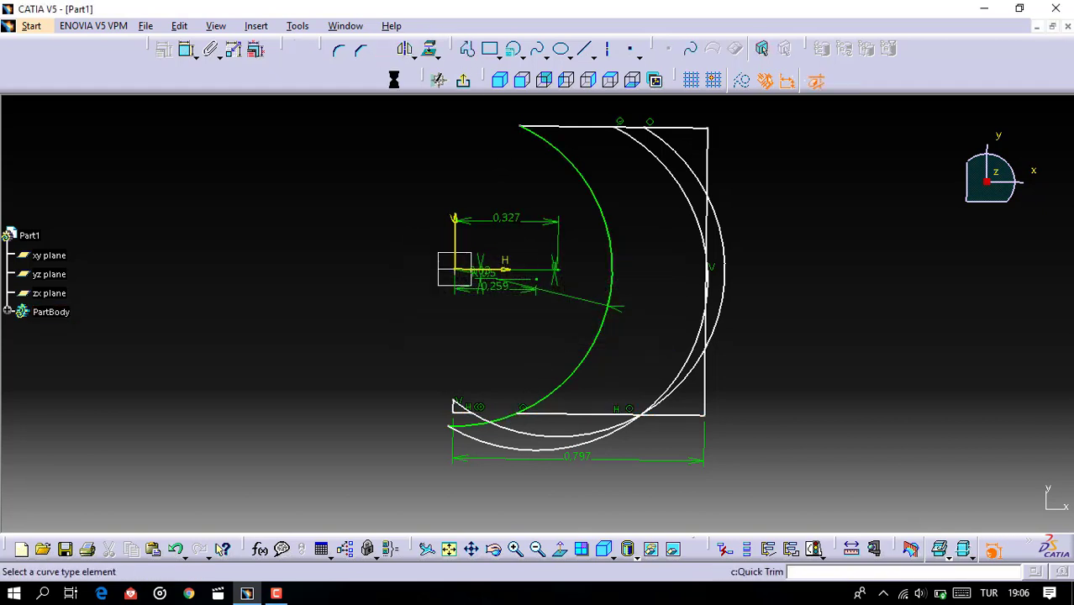
click(521, 422)
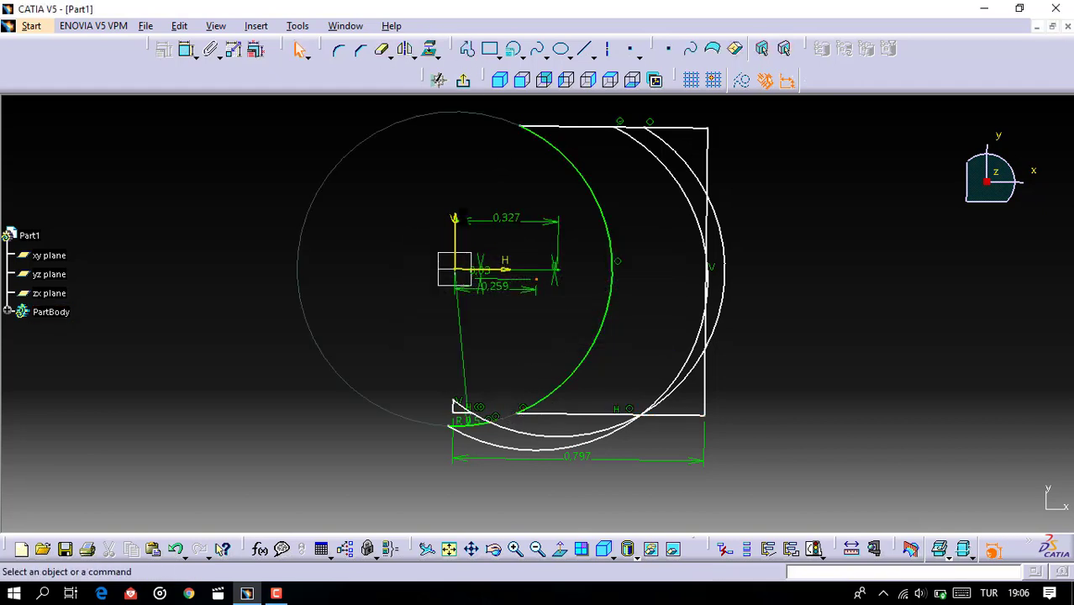
Step: Trim the lower outer arc segment and delete the leftover arc and construction circles
click(384, 50)
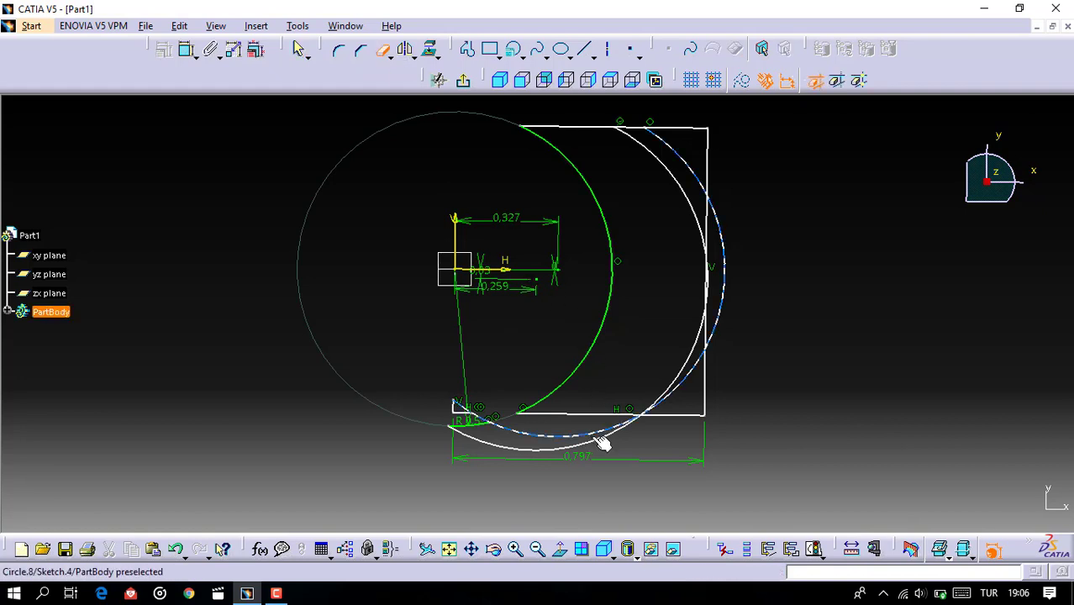
click(642, 438)
click(624, 434)
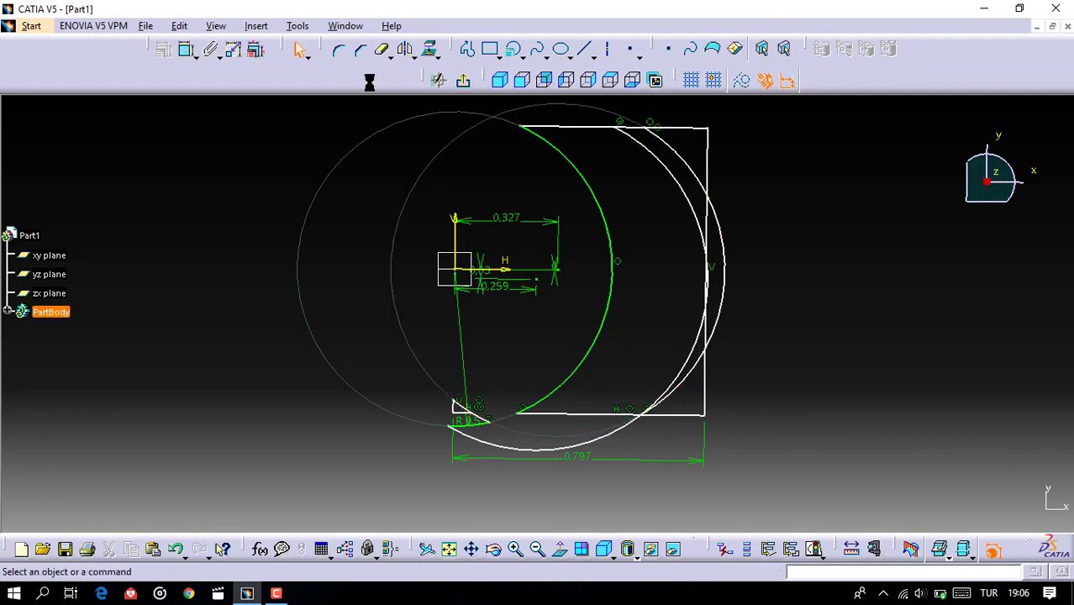
click(382, 50)
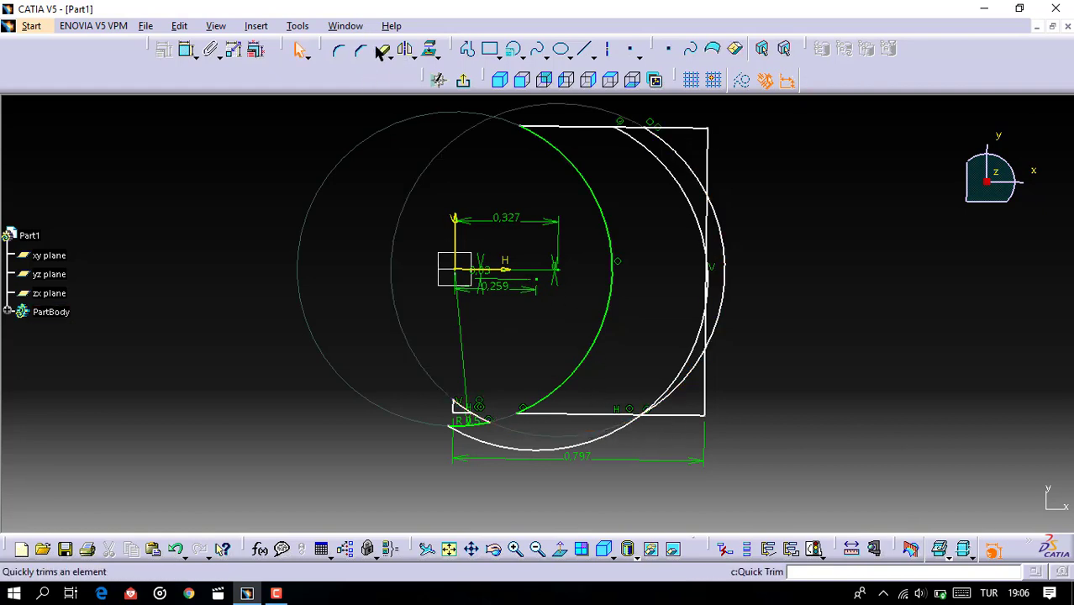
click(604, 441)
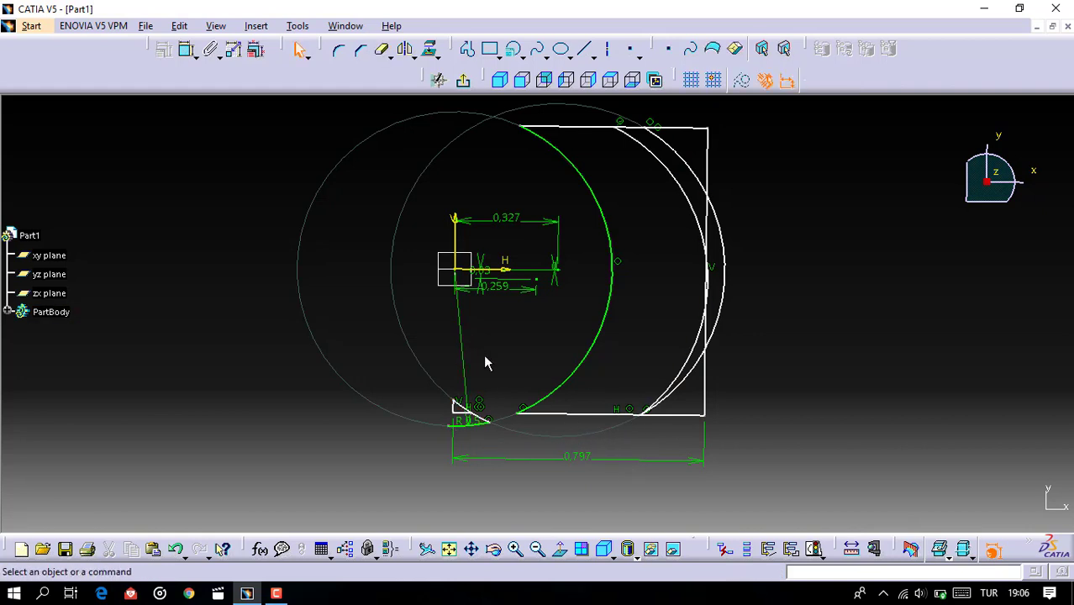
drag(433, 461, 432, 461)
key(Delete)
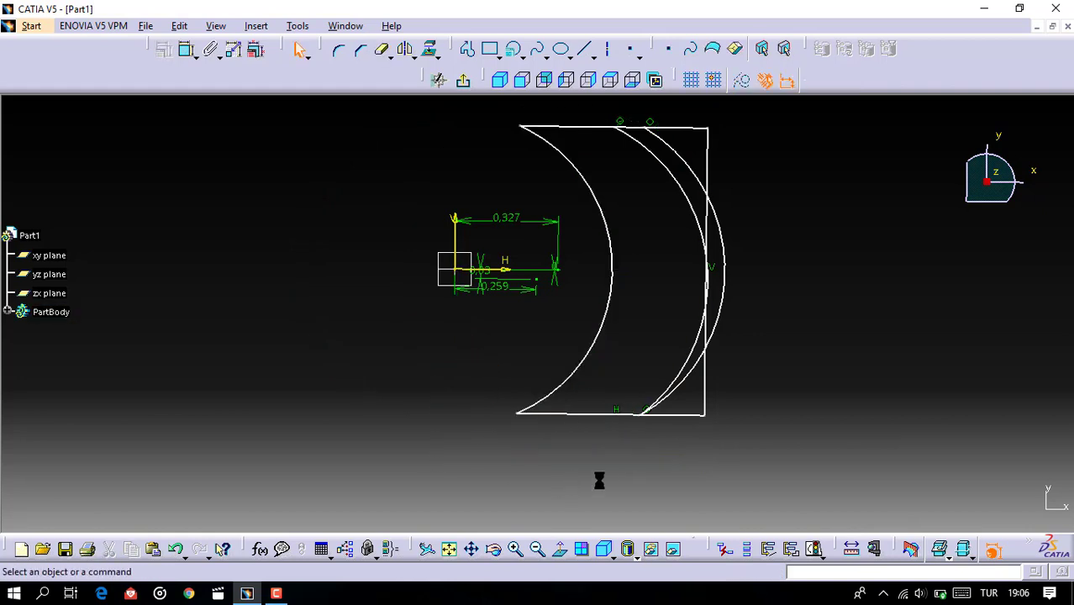
middle_drag(709, 386, 646, 423)
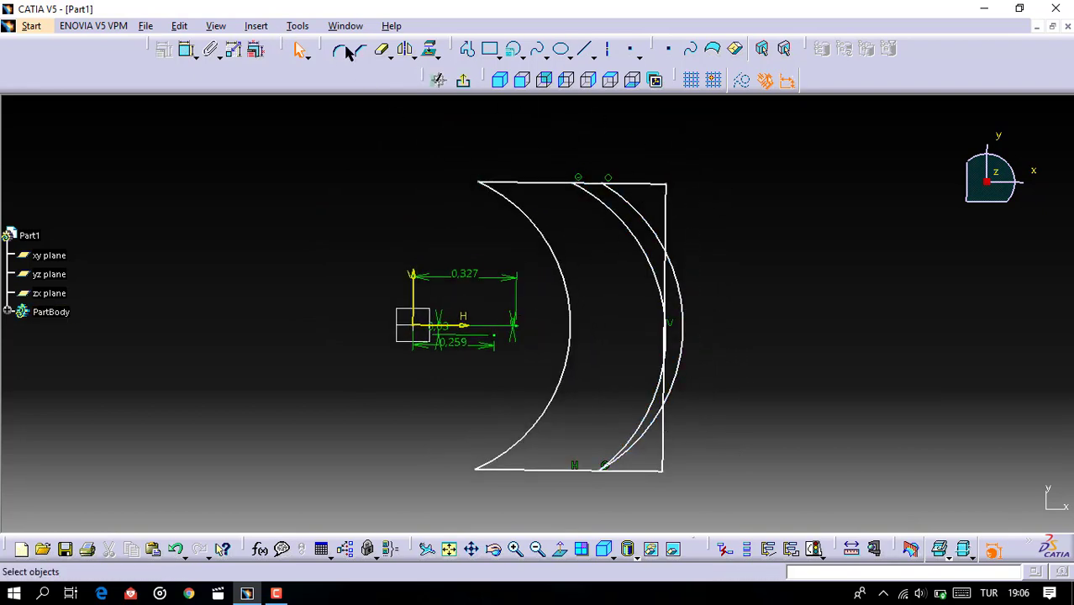
Step: Trim the inner arc's upper part and the outer arc pieces past the vertical line
click(382, 50)
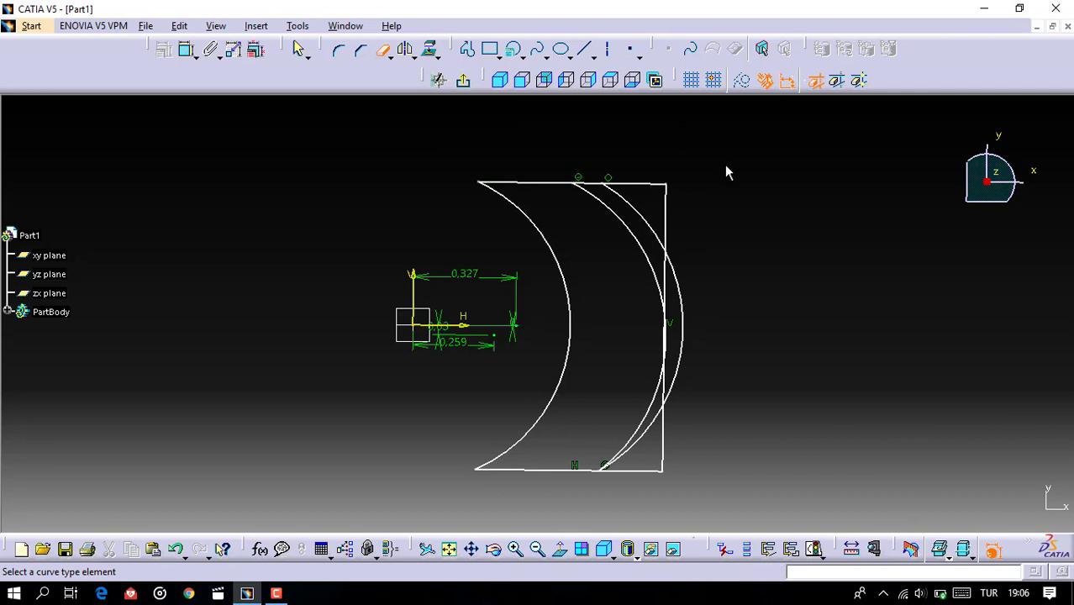
click(620, 230)
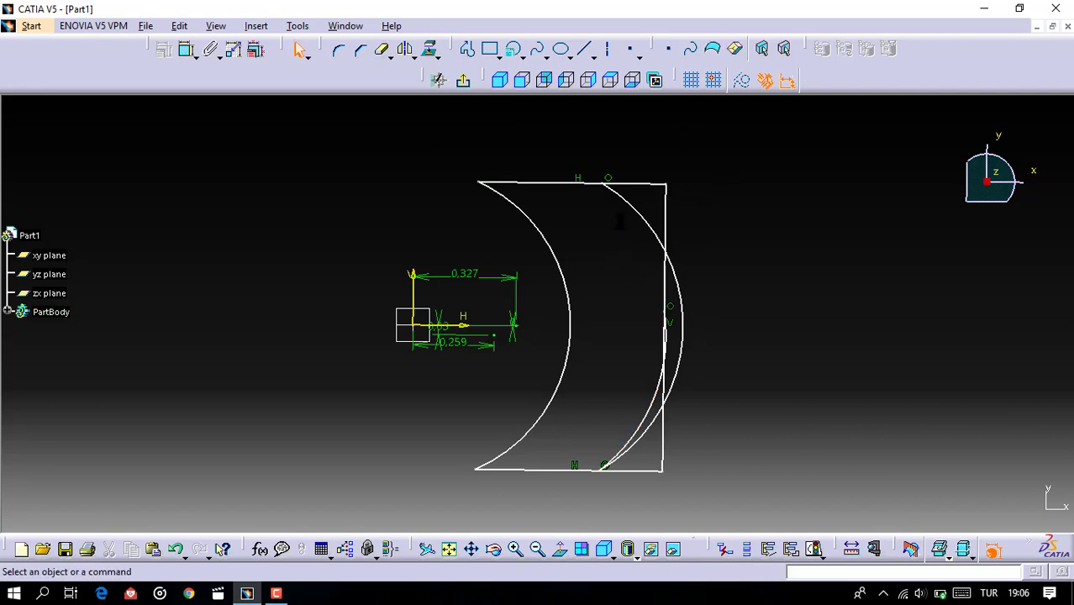
click(381, 52)
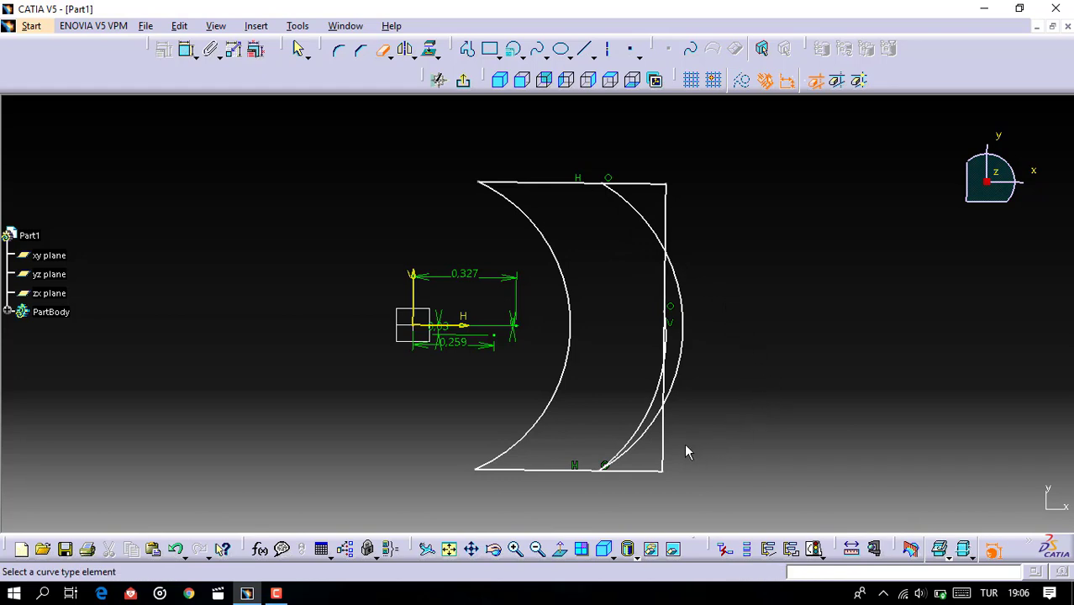
click(651, 439)
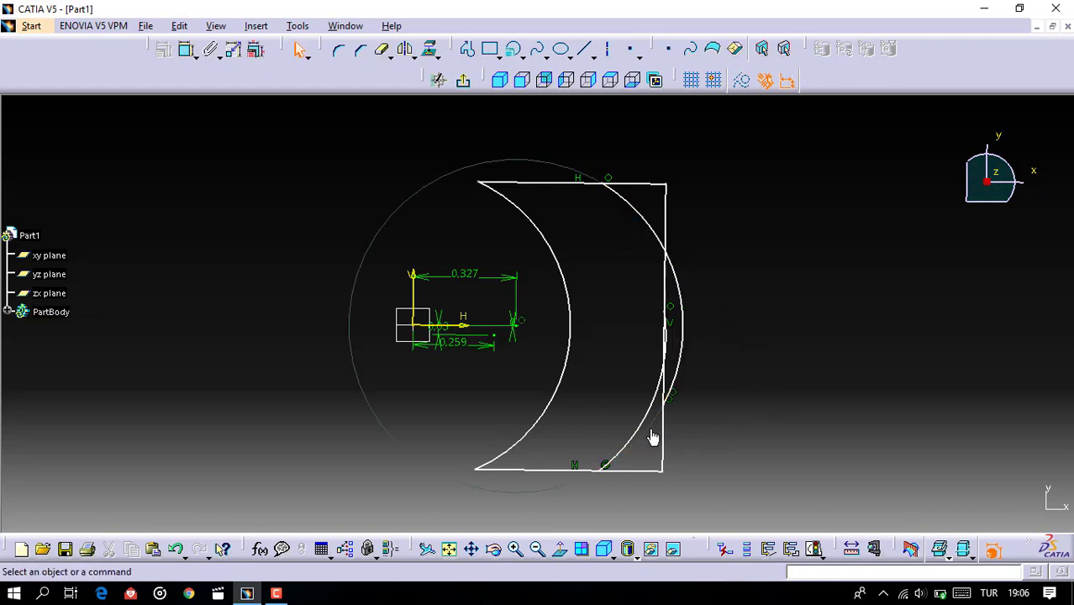
click(382, 51)
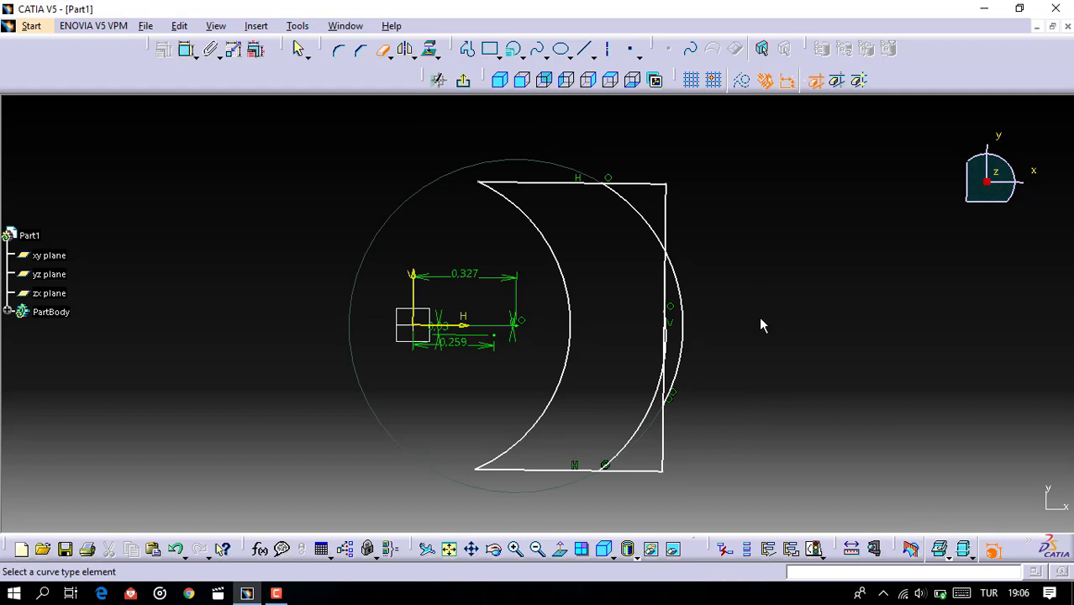
click(685, 315)
mouse_move(725, 393)
middle_down()
mouse_move(712, 326)
mouse_move(569, 320)
mouse_move(552, 465)
middle_up()
click(605, 354)
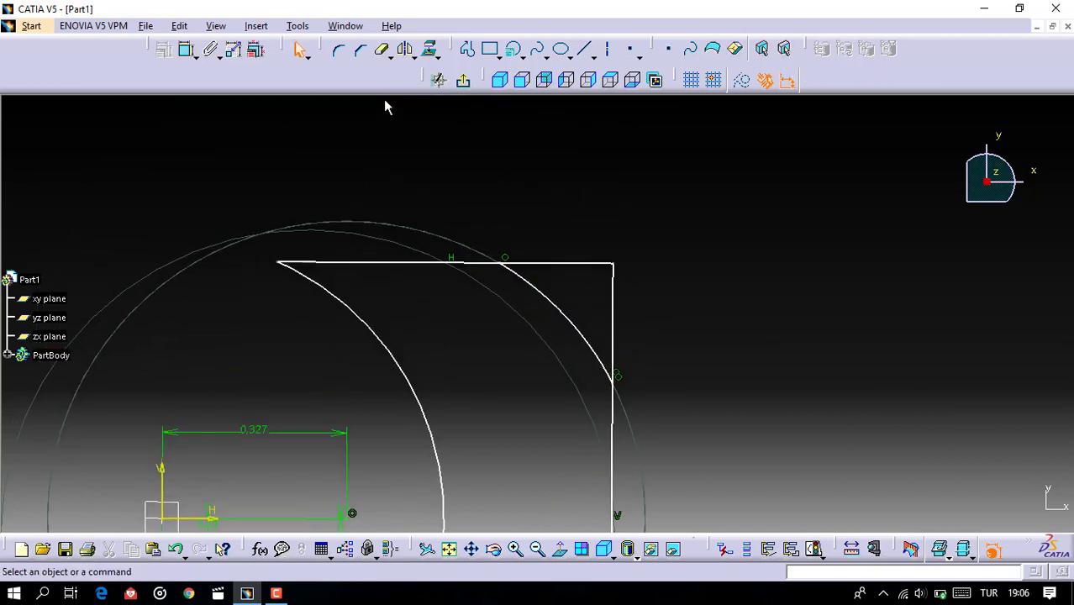
Step: Trim the top line, the vertical line's ends and the bottom line's overhang
click(383, 53)
click(599, 264)
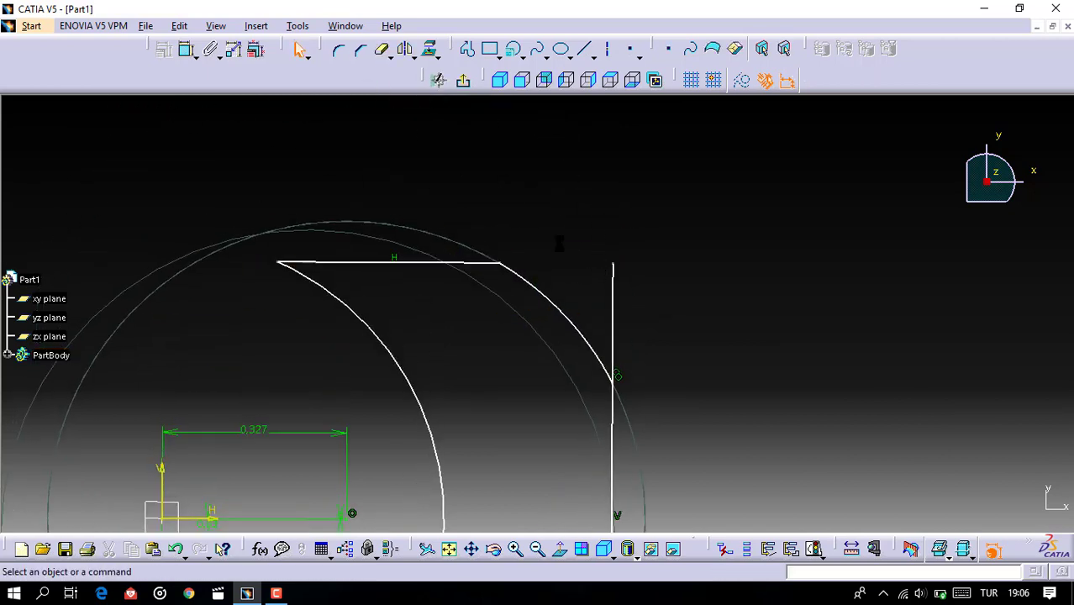
click(383, 53)
click(614, 309)
mouse_move(694, 403)
middle_down()
mouse_move(716, 254)
mouse_move(775, 327)
middle_up()
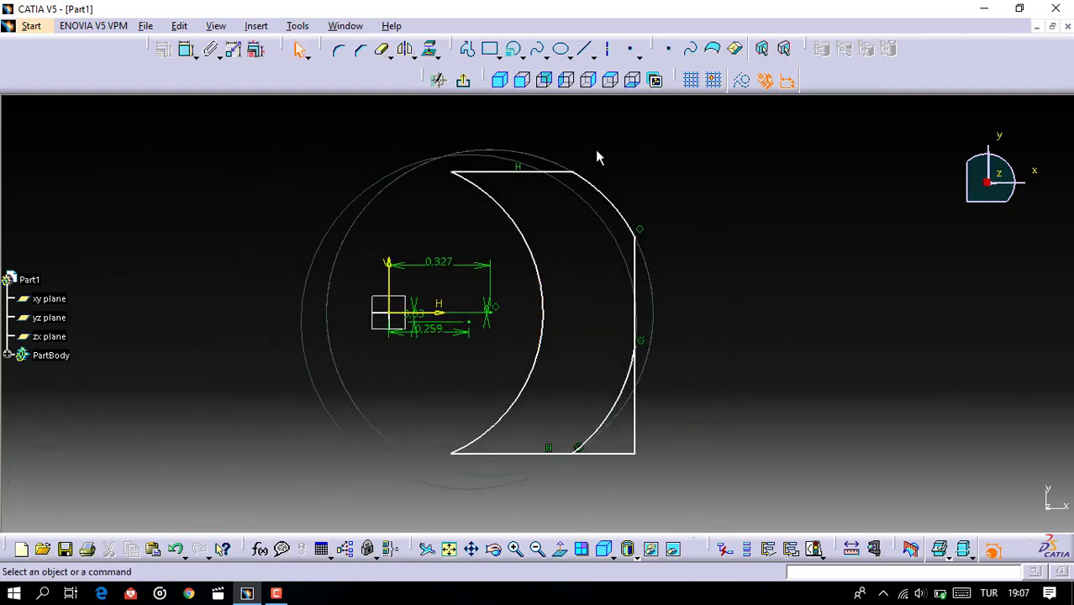
click(385, 50)
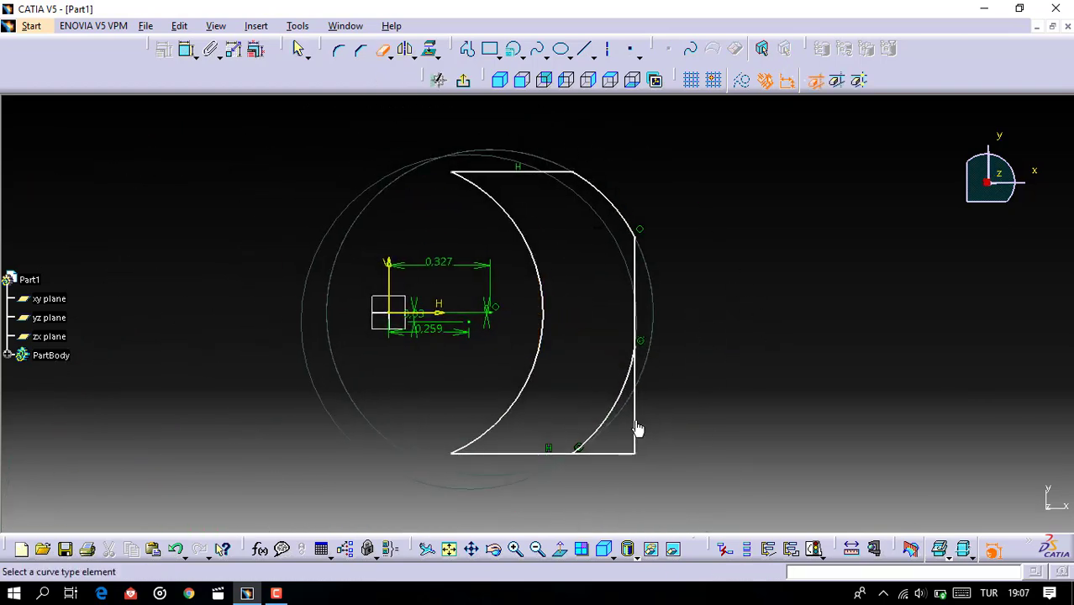
click(637, 429)
click(385, 50)
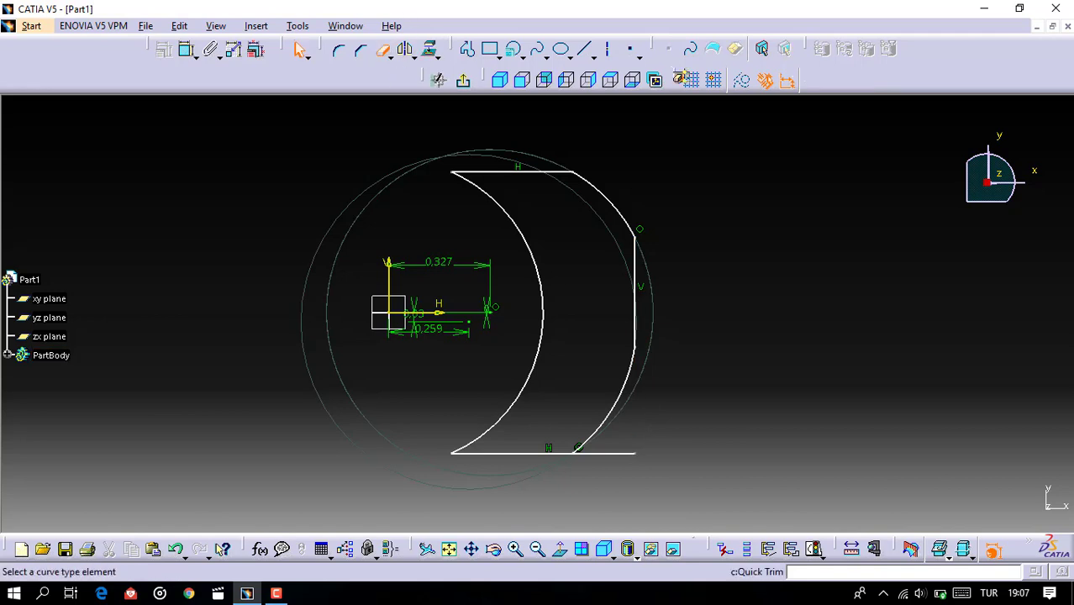
click(621, 454)
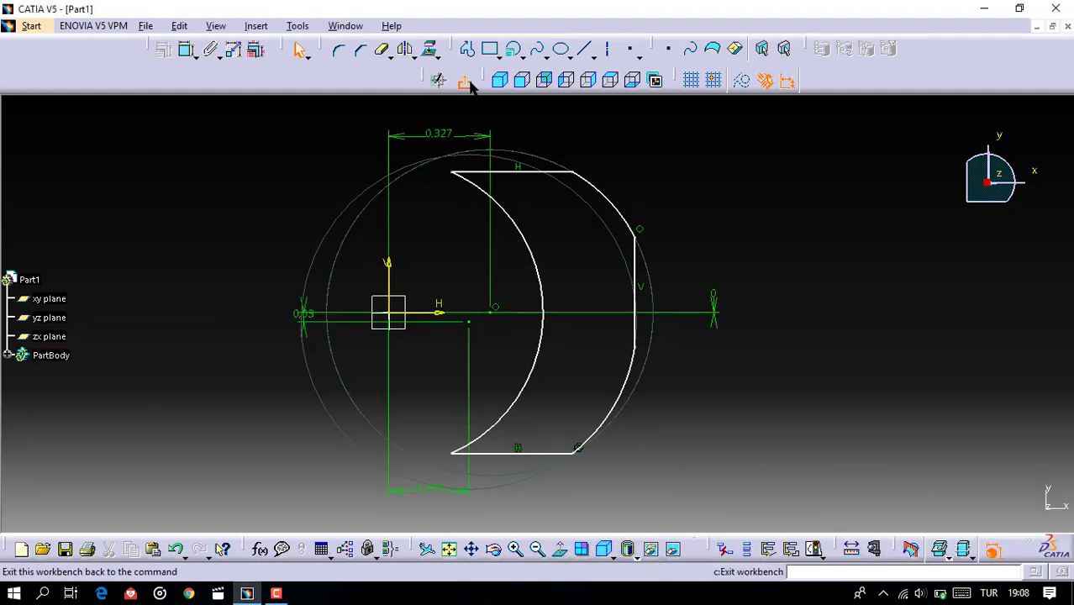
Step: Leave the sketch and try a Pad on the crescent, accepting the warning, then cancel it
click(463, 81)
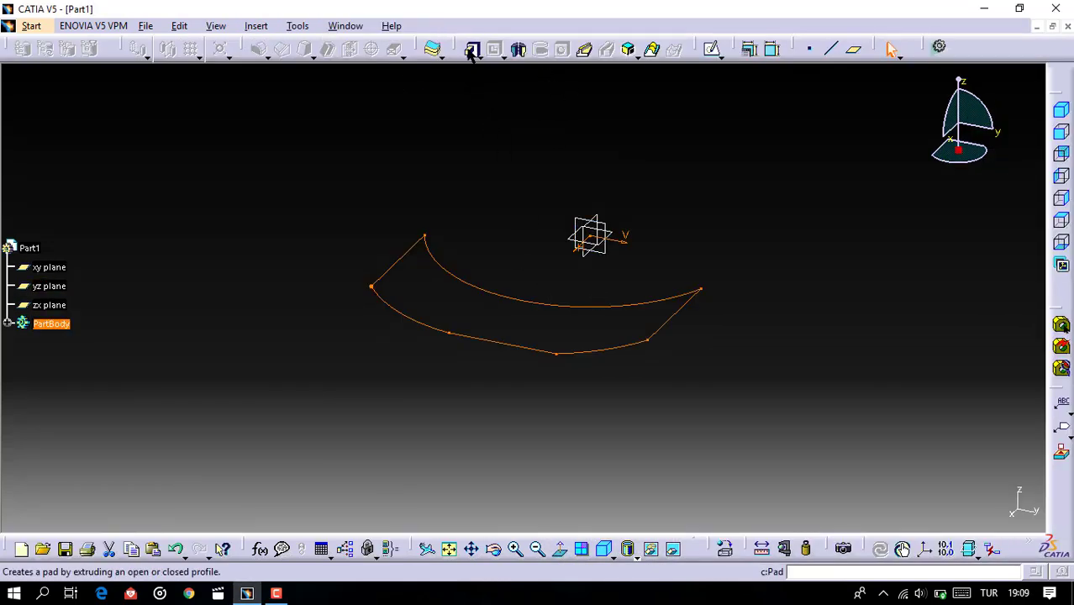
click(472, 50)
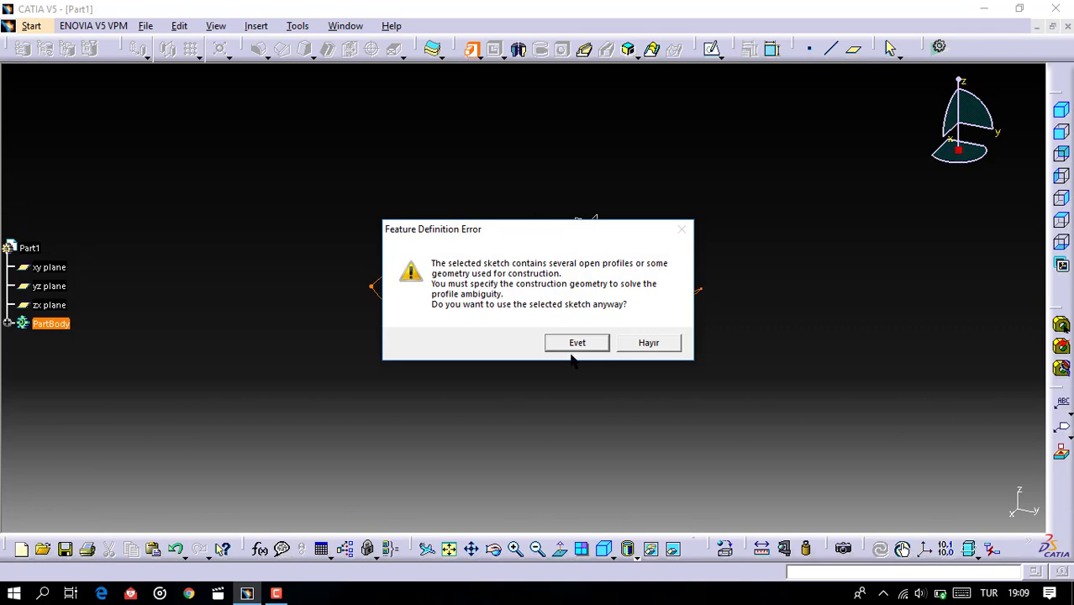
click(575, 345)
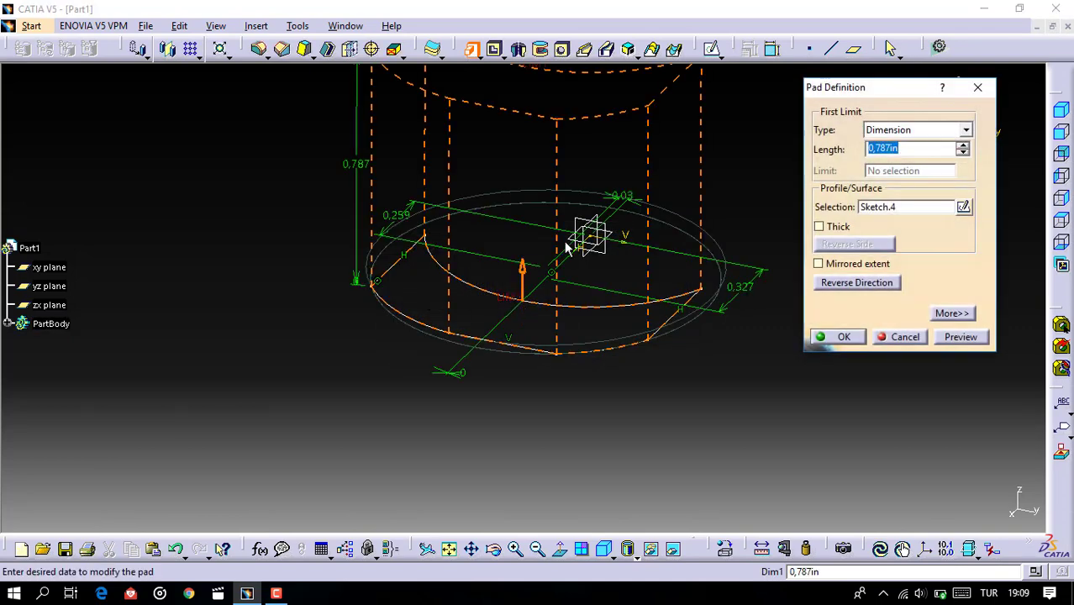
middle_drag(565, 245, 557, 313)
click(888, 343)
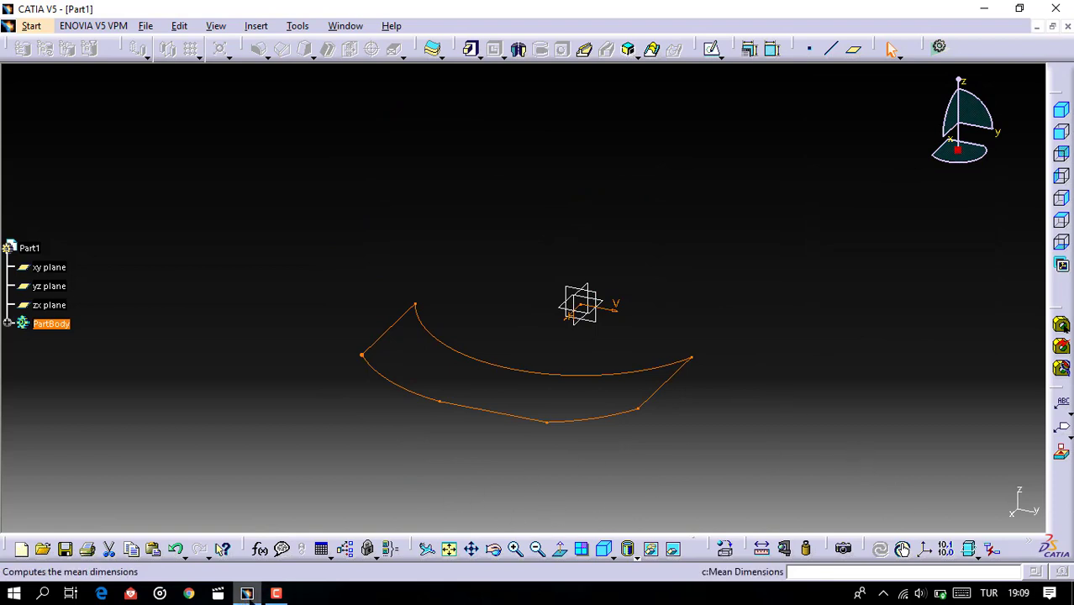
click(276, 594)
click(996, 525)
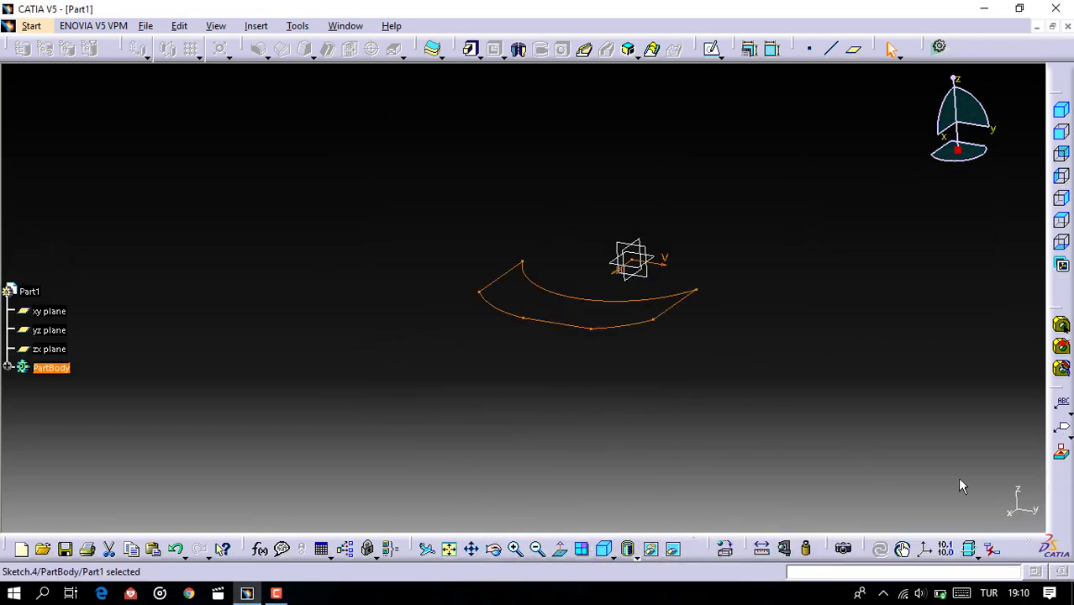
Step: Pad the crescent 0.113 in with mirrored extent
click(472, 50)
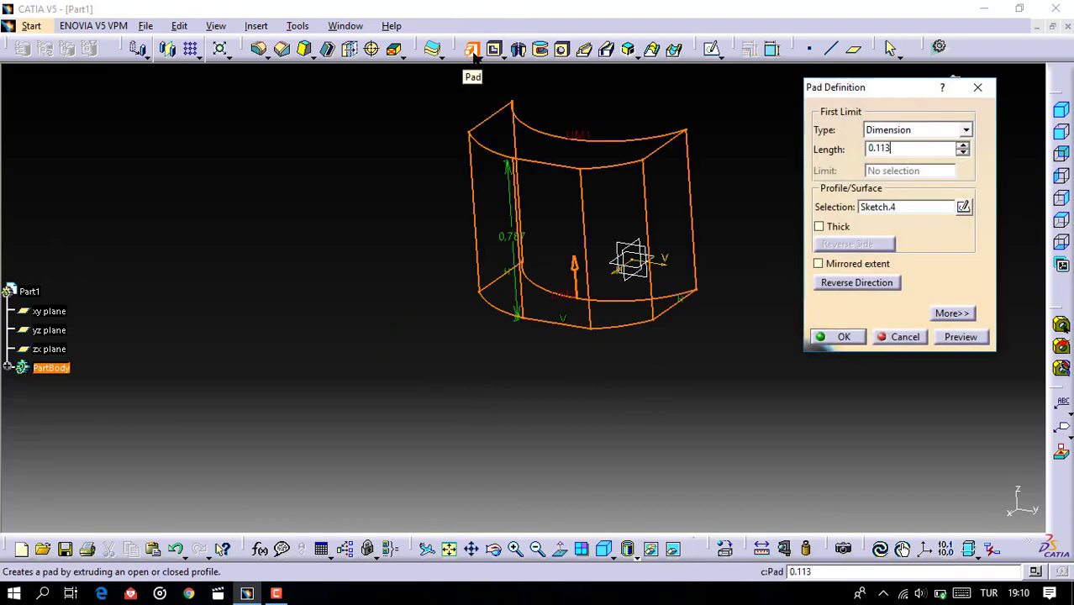
click(817, 264)
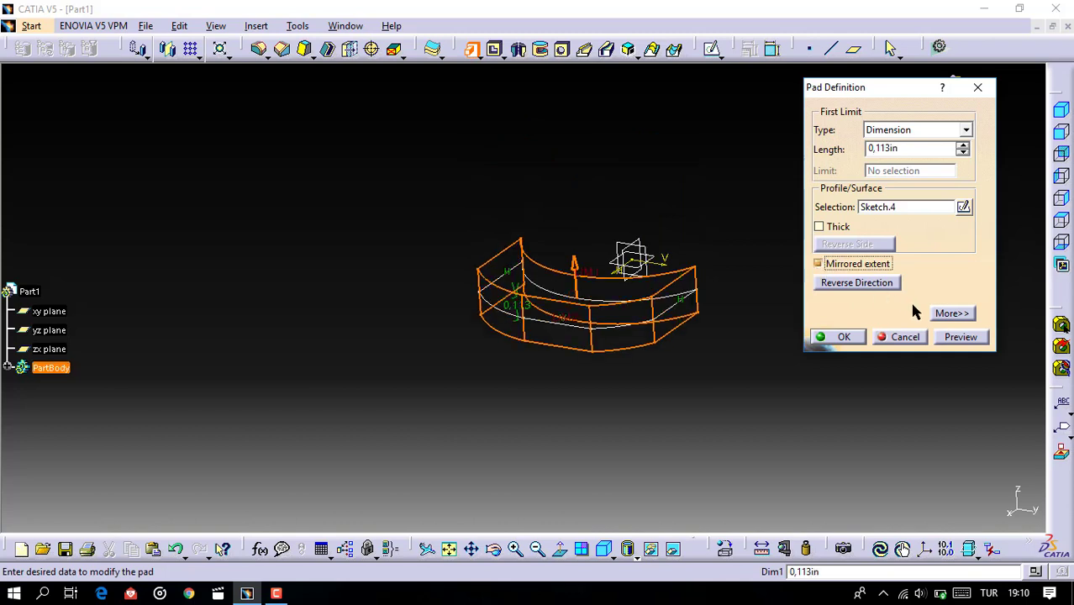
click(963, 337)
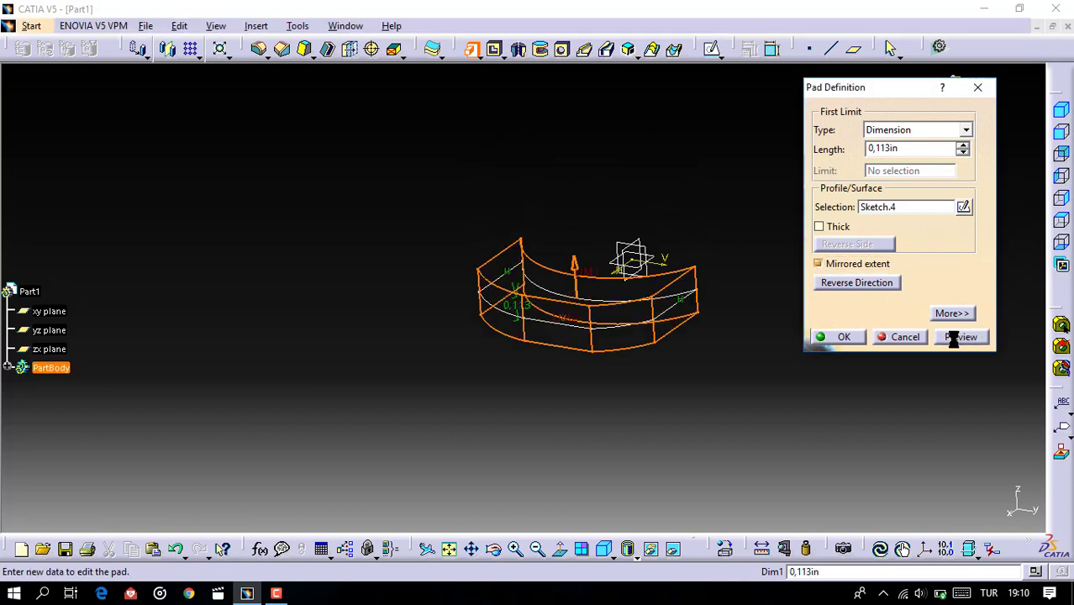
click(843, 337)
mouse_move(540, 334)
middle_down()
mouse_move(516, 356)
mouse_move(624, 376)
middle_up()
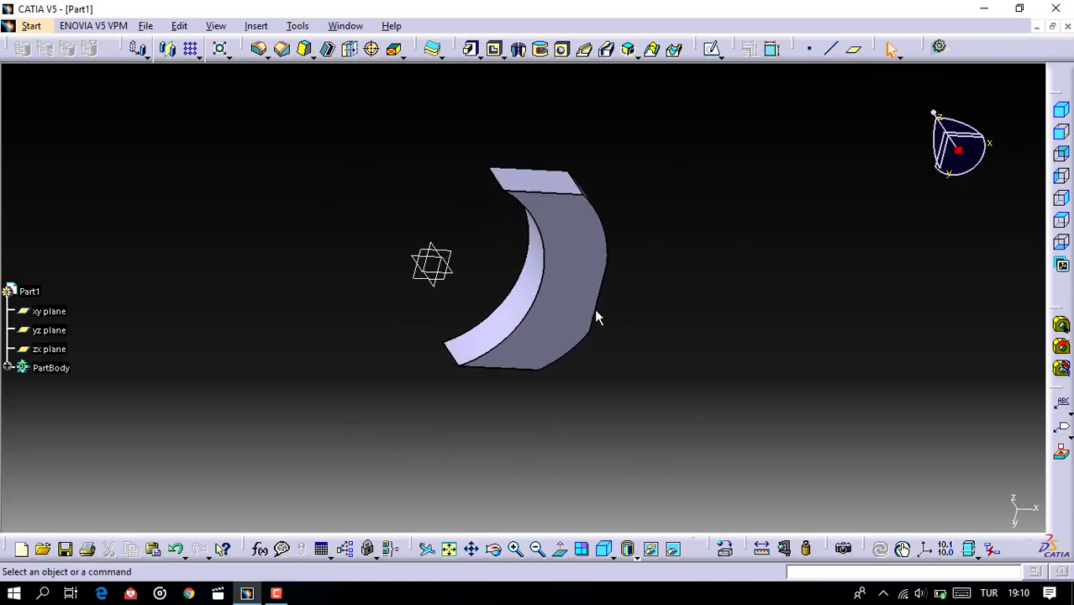
Step: Open a new sketch on the xy plane above the padded crescent
middle_drag(596, 318, 401, 407)
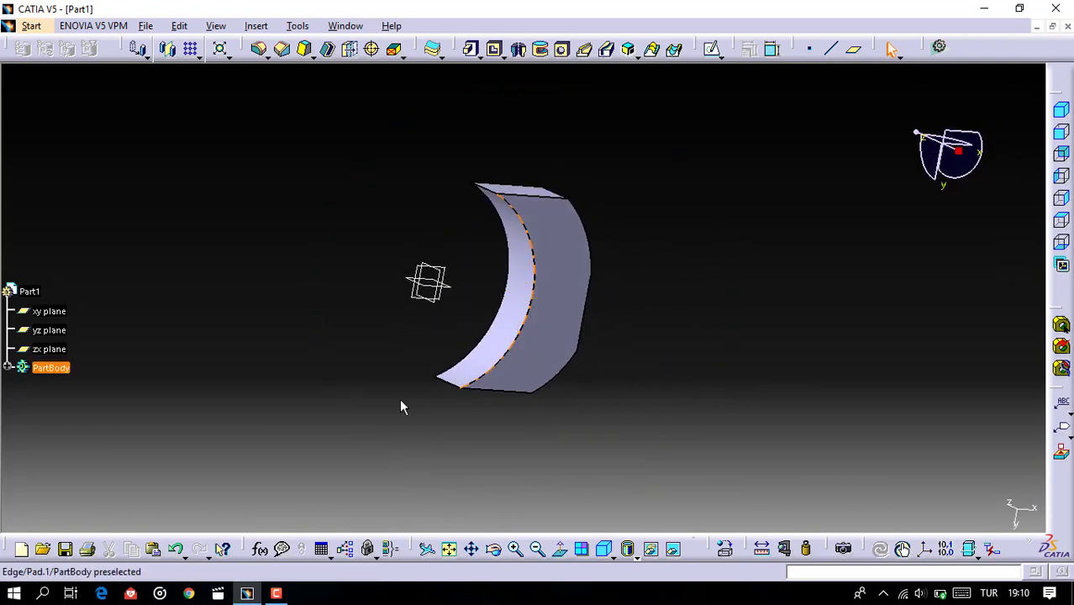
click(276, 593)
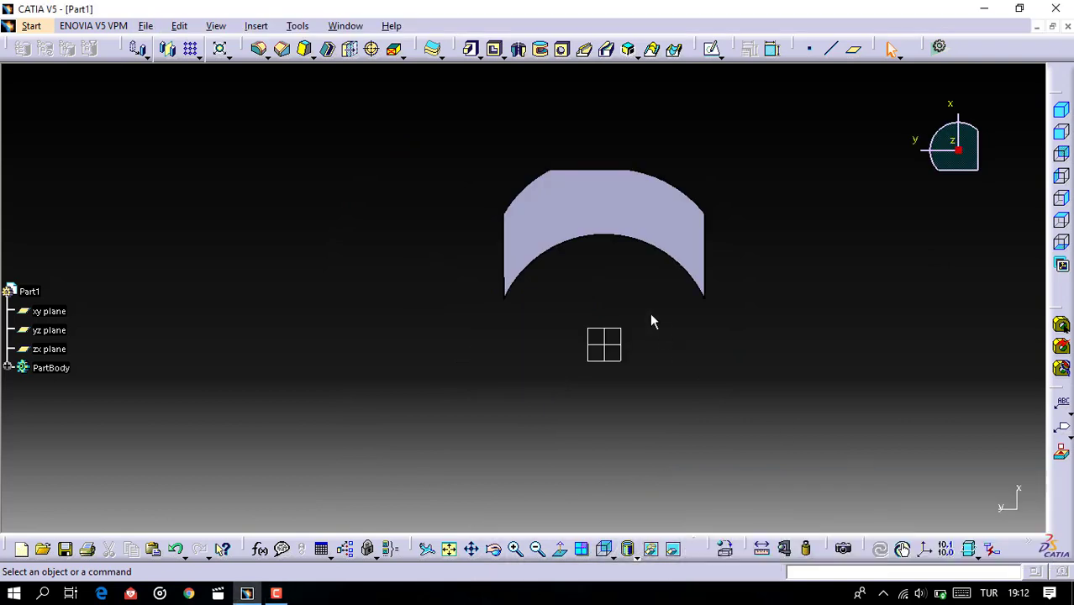
click(619, 334)
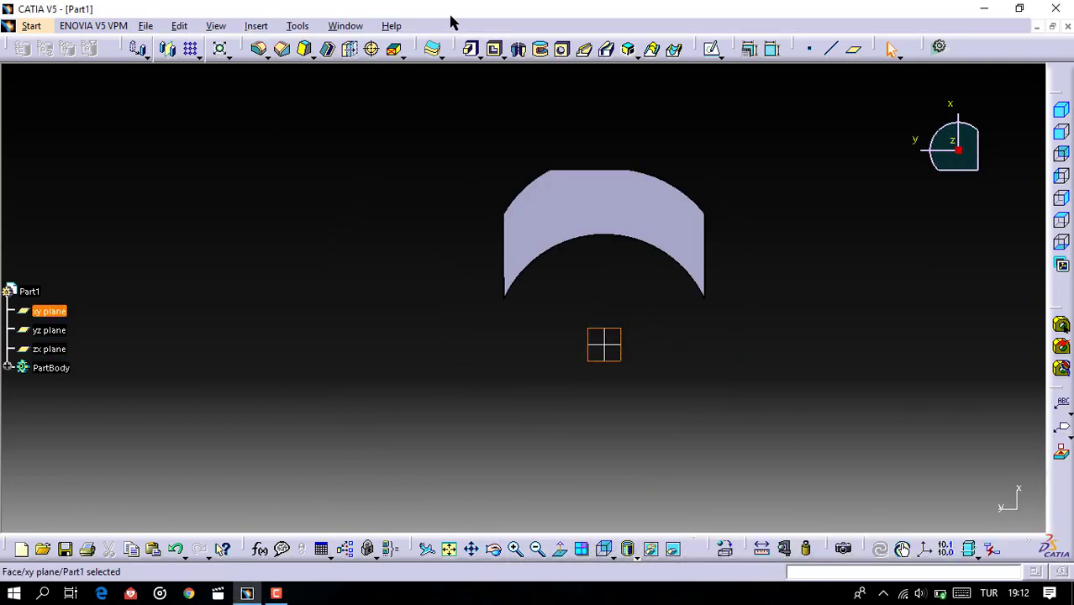
click(714, 52)
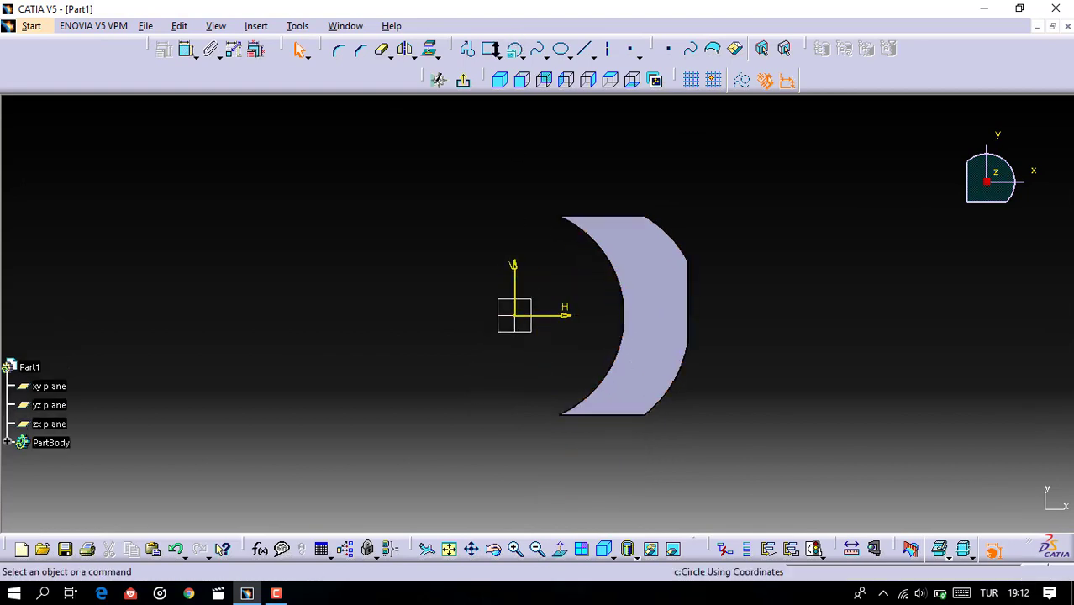
click(517, 55)
Step: Draw a radius 0.63 circle at the origin and a rectangle around the crescent's outer half
click(533, 83)
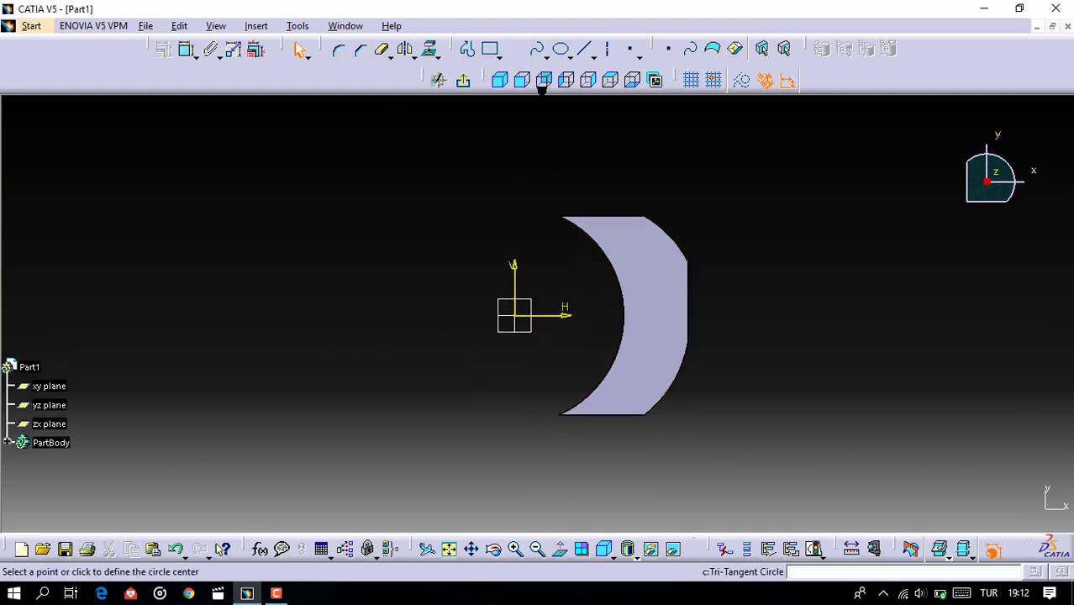
click(522, 323)
text(0.630)
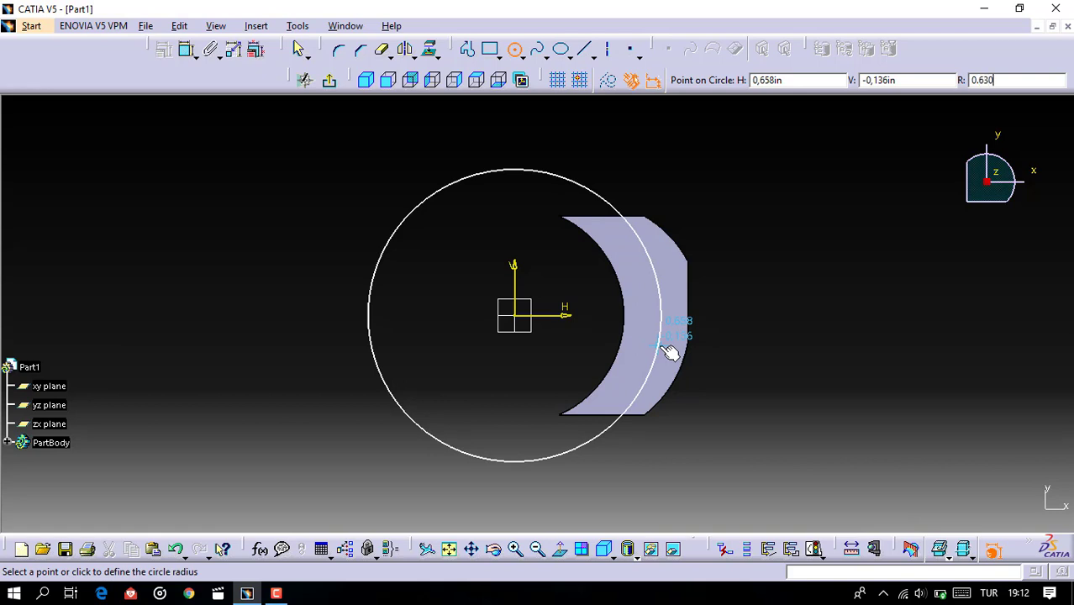
click(669, 353)
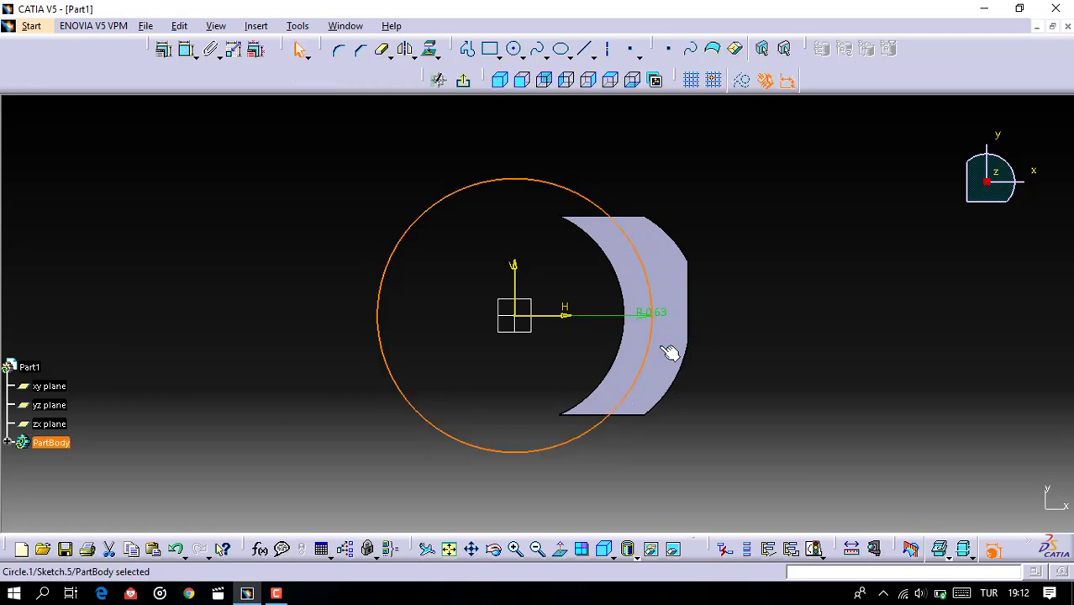
click(468, 49)
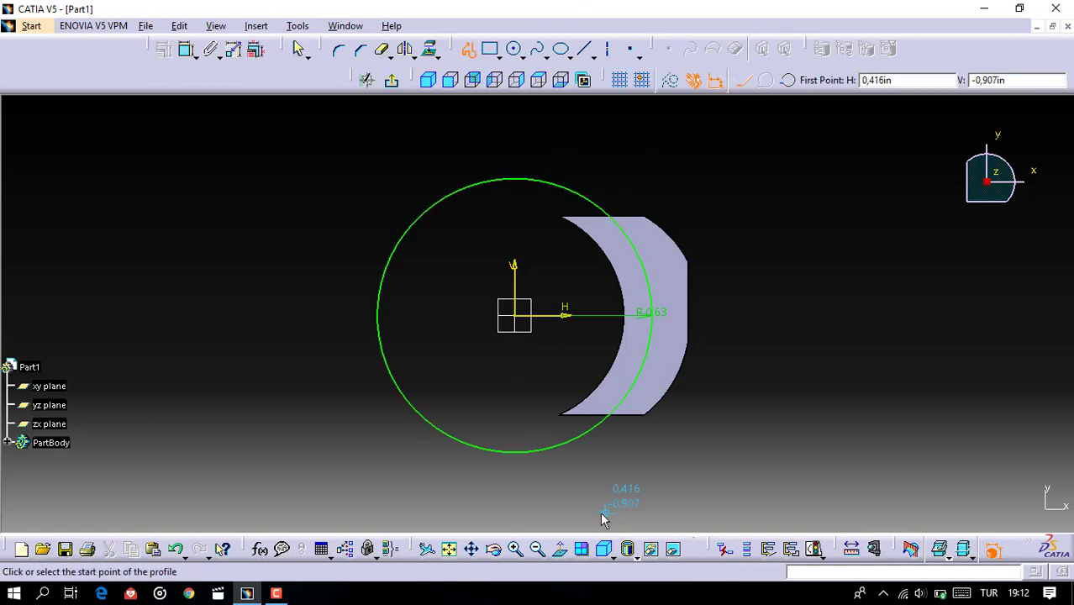
click(583, 473)
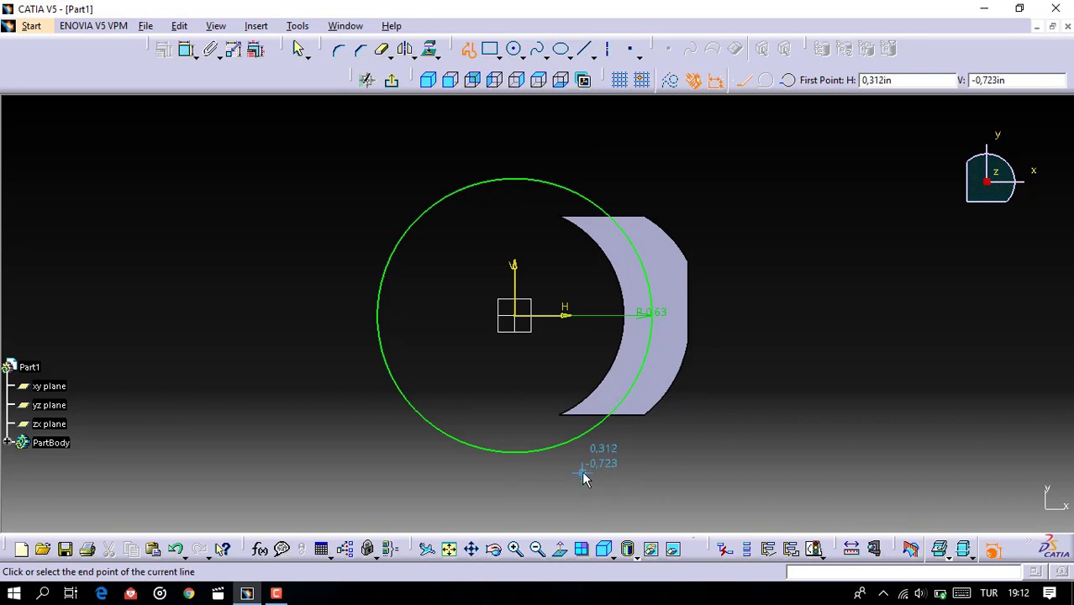
click(583, 156)
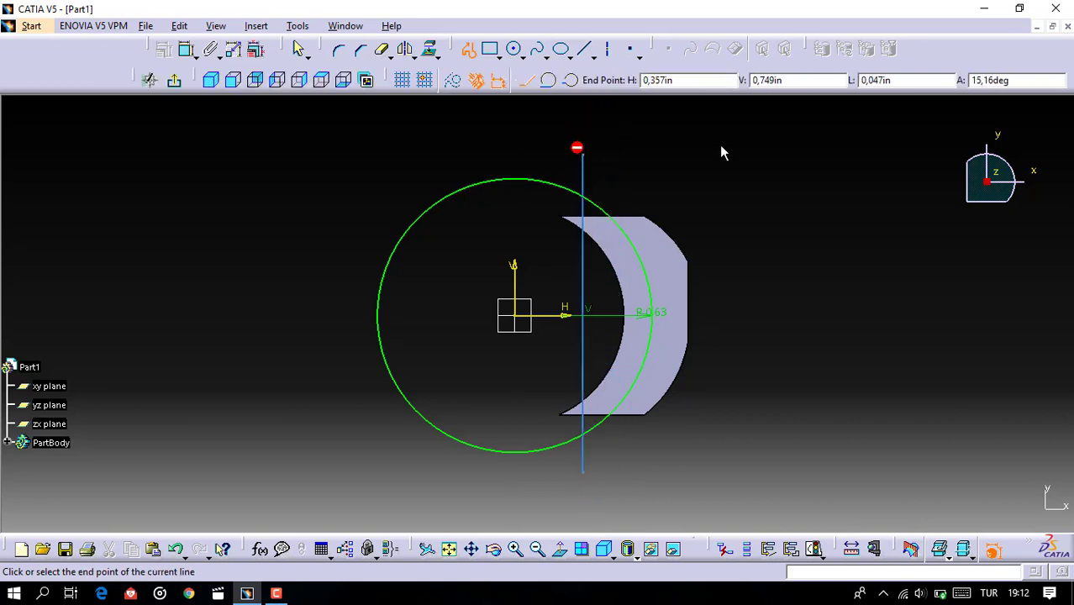
click(784, 191)
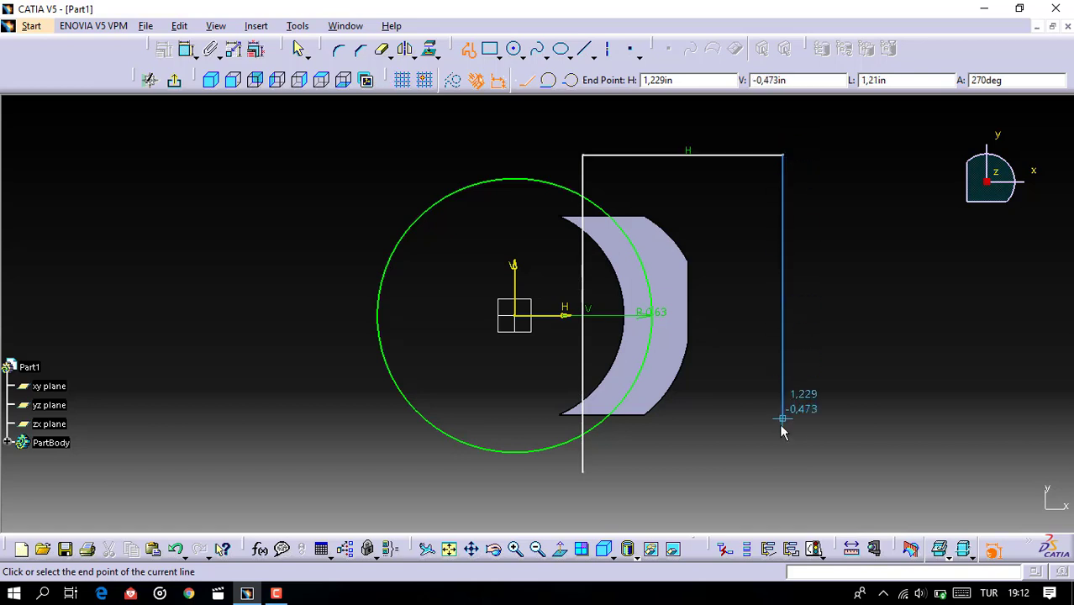
click(782, 470)
click(589, 473)
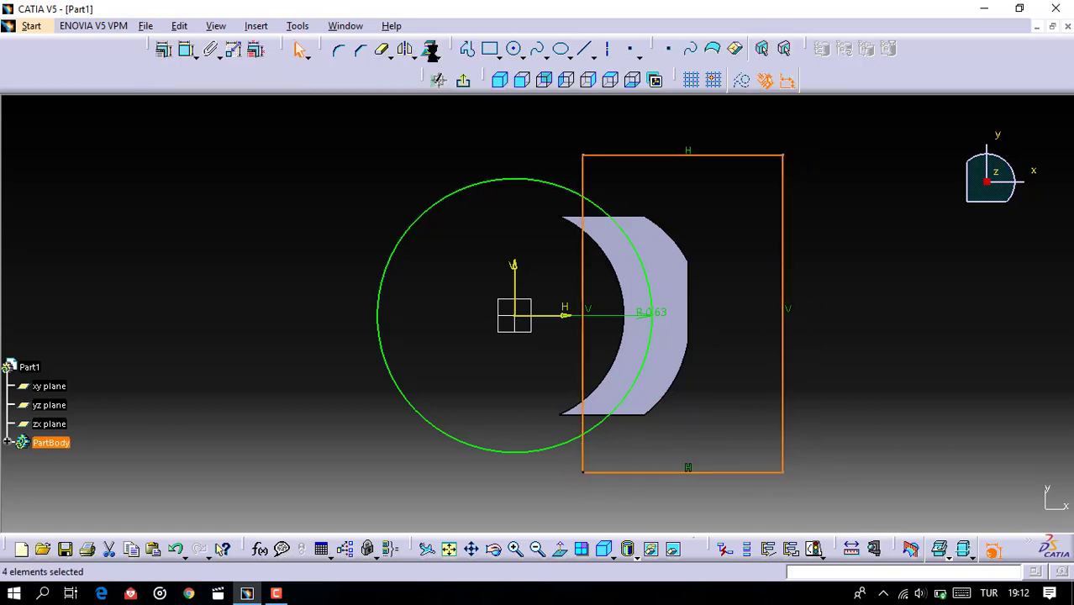
Step: Trim the circle outside the rectangle and the rectangle's left edge, then exit the sketch
click(382, 48)
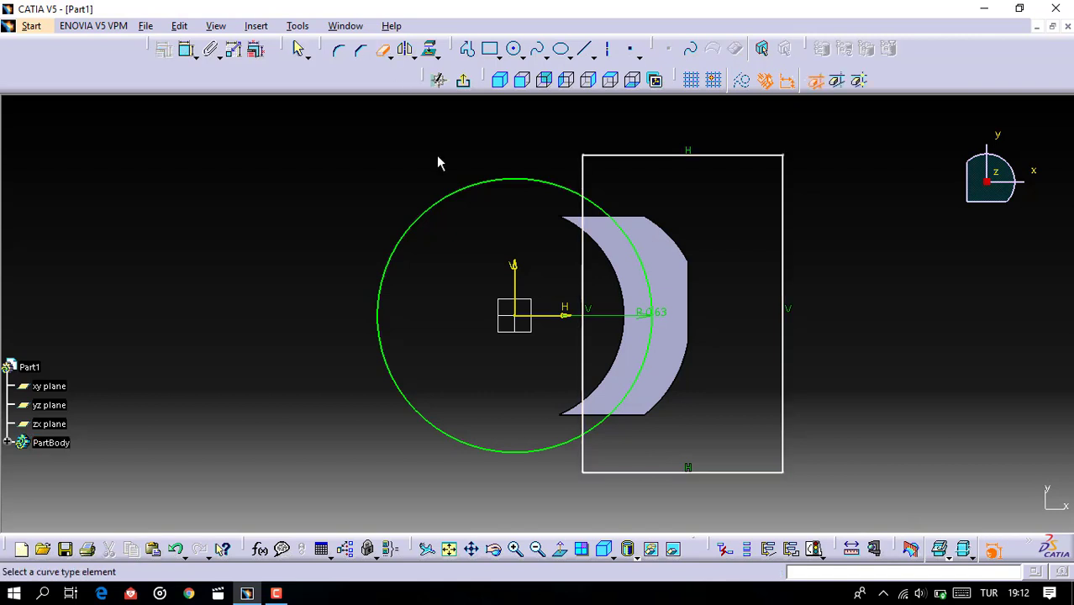
click(461, 194)
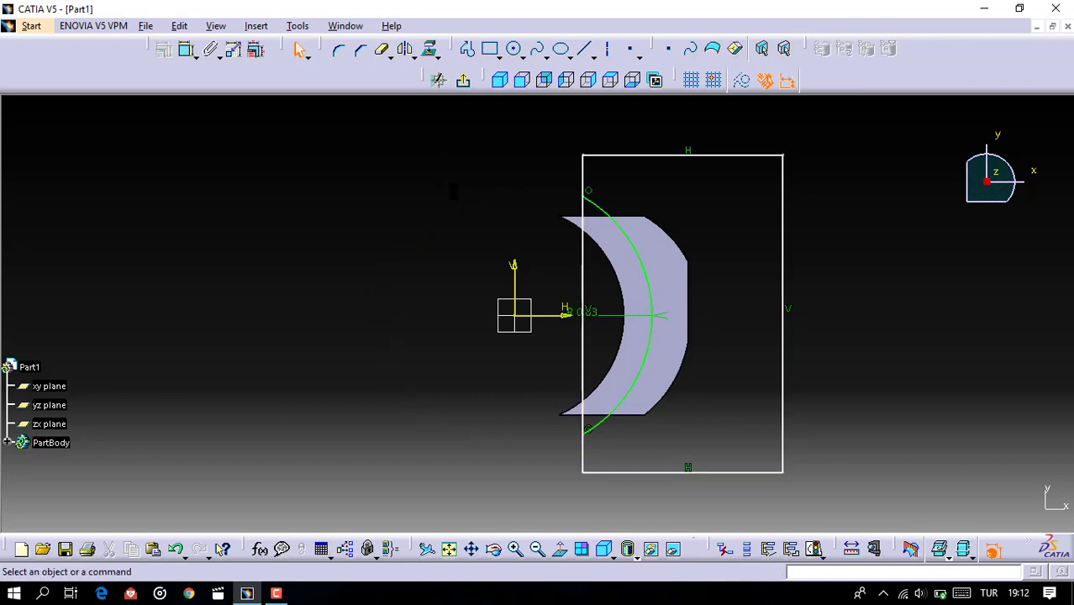
click(383, 48)
click(585, 269)
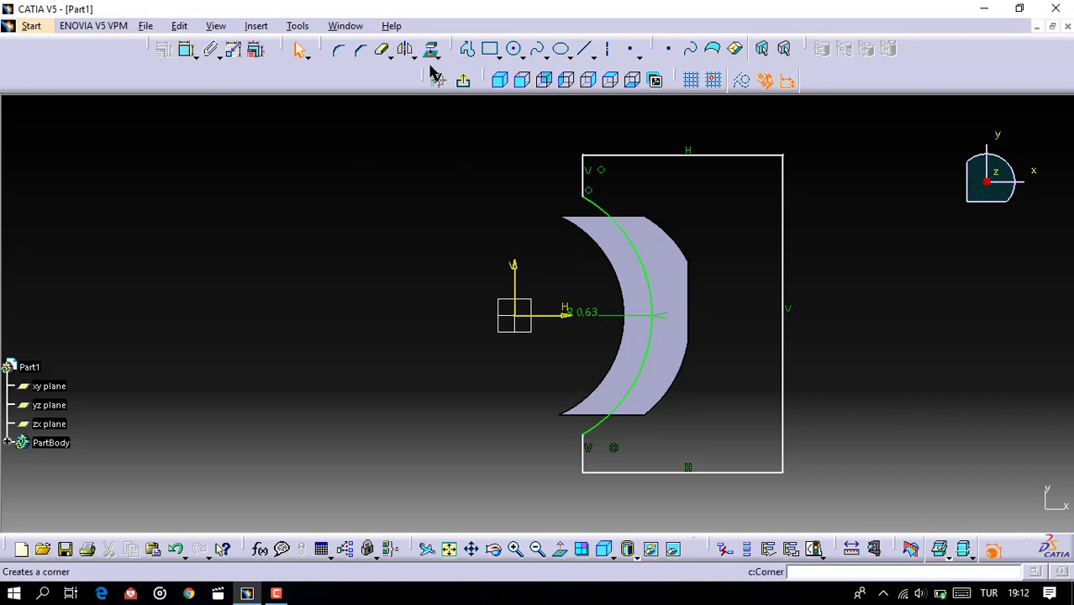
click(463, 80)
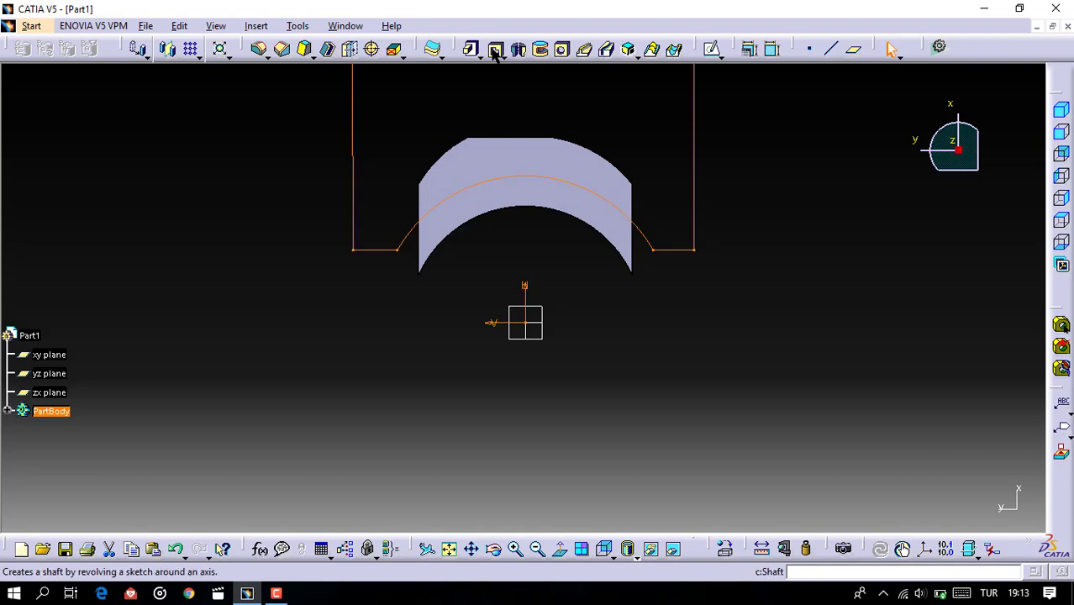
Step: Cut a 0.033 in mirrored-extent pocket from Sketch.5 into the crescent solid
click(496, 50)
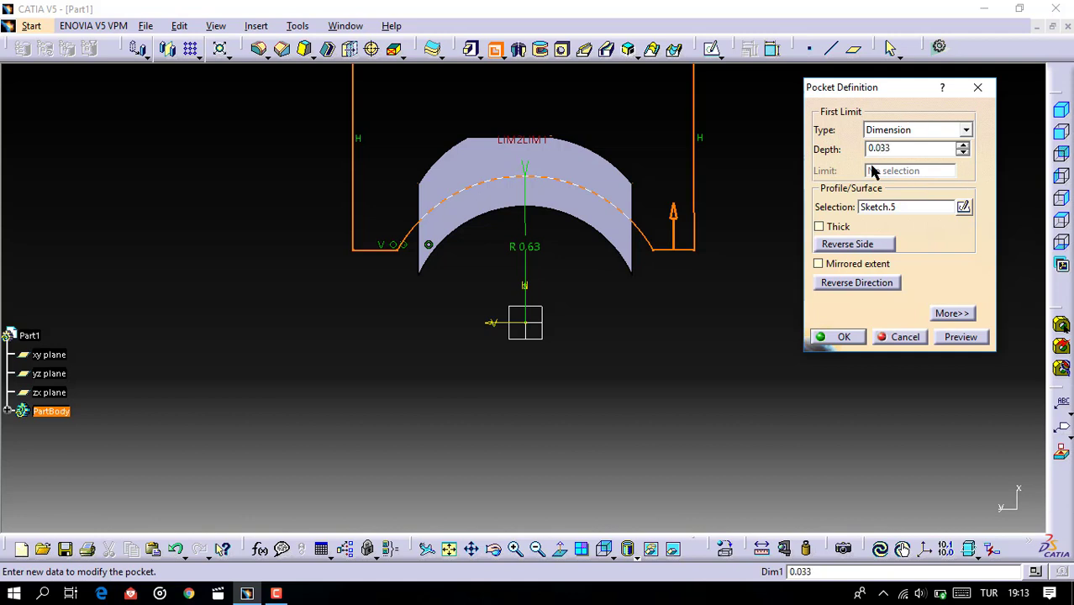
mouse_move(626, 165)
middle_down()
mouse_move(660, 316)
mouse_move(808, 273)
middle_up()
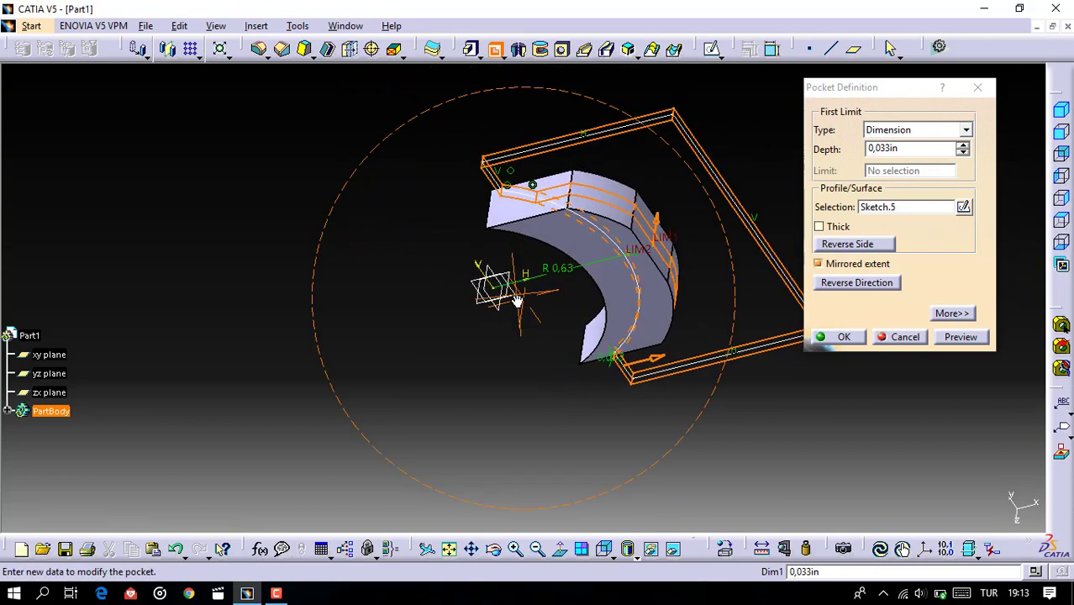
click(972, 339)
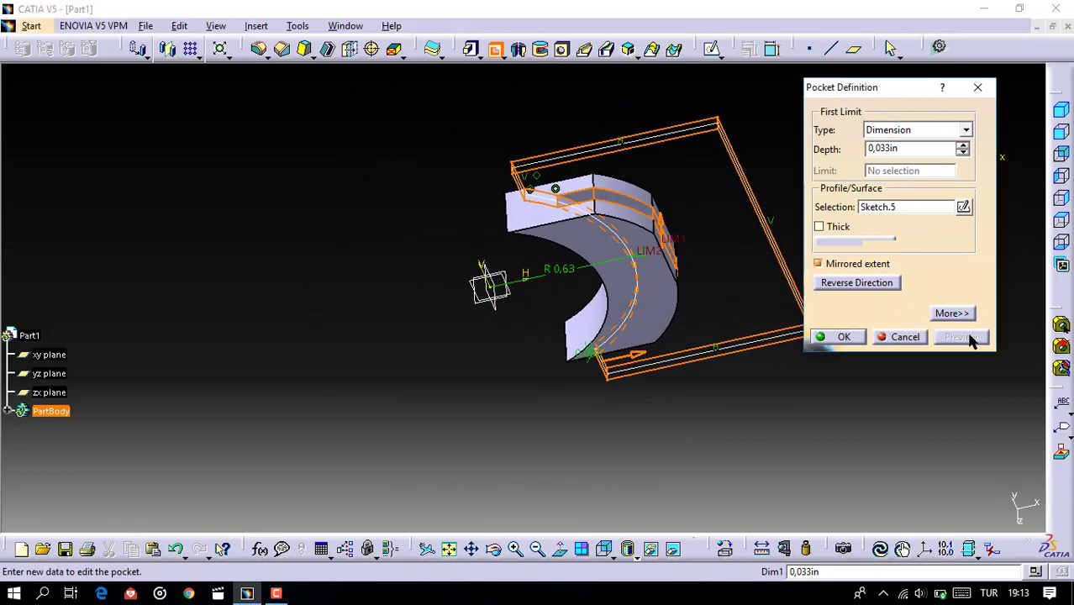
click(847, 340)
mouse_move(727, 395)
middle_down()
mouse_move(670, 335)
mouse_move(643, 379)
middle_up()
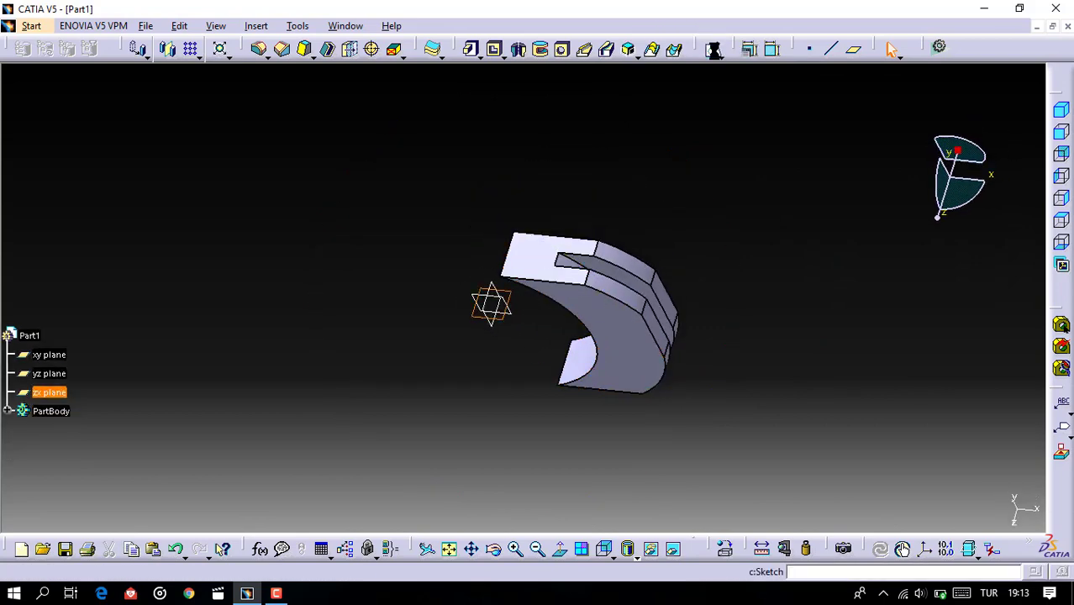
Step: Enter a sketch on the zx plane and exit it without changes
click(711, 48)
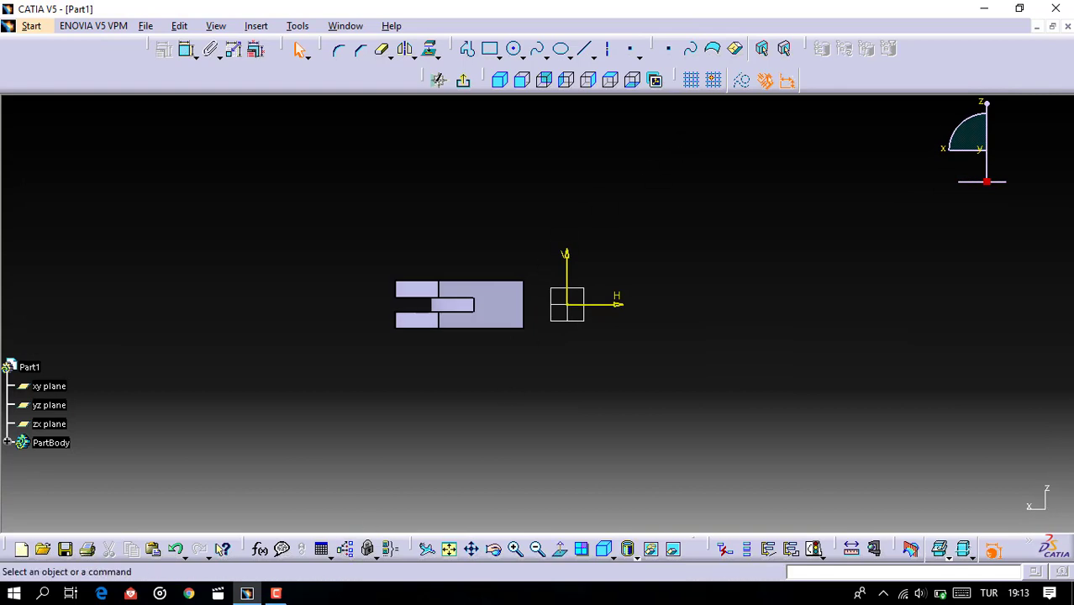
click(276, 594)
click(999, 521)
middle_drag(722, 386, 491, 95)
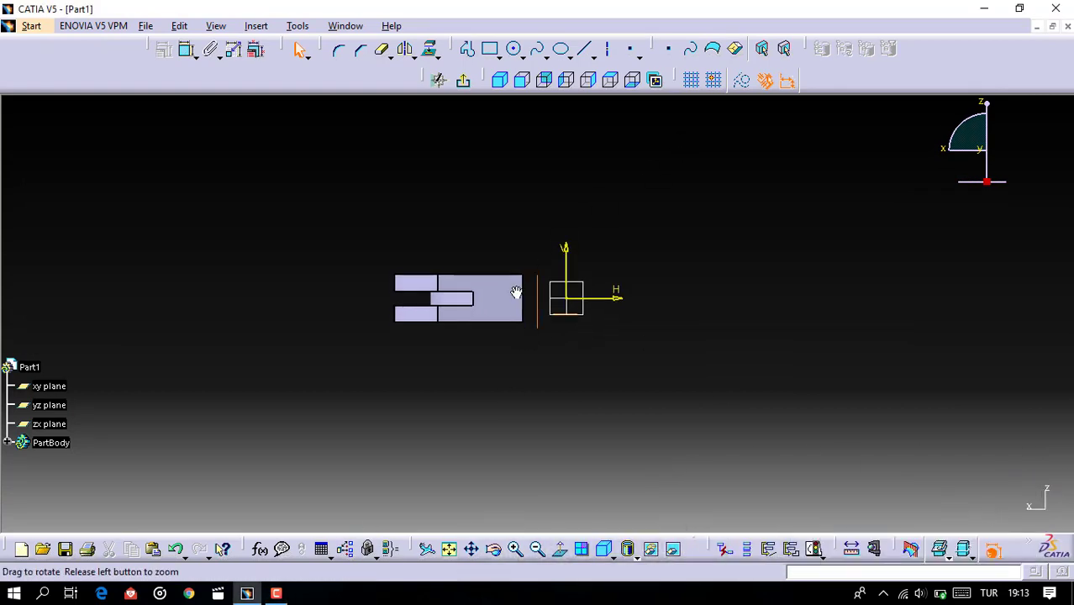
click(467, 81)
mouse_move(466, 328)
middle_down()
mouse_move(676, 360)
mouse_move(571, 353)
mouse_move(538, 303)
middle_up()
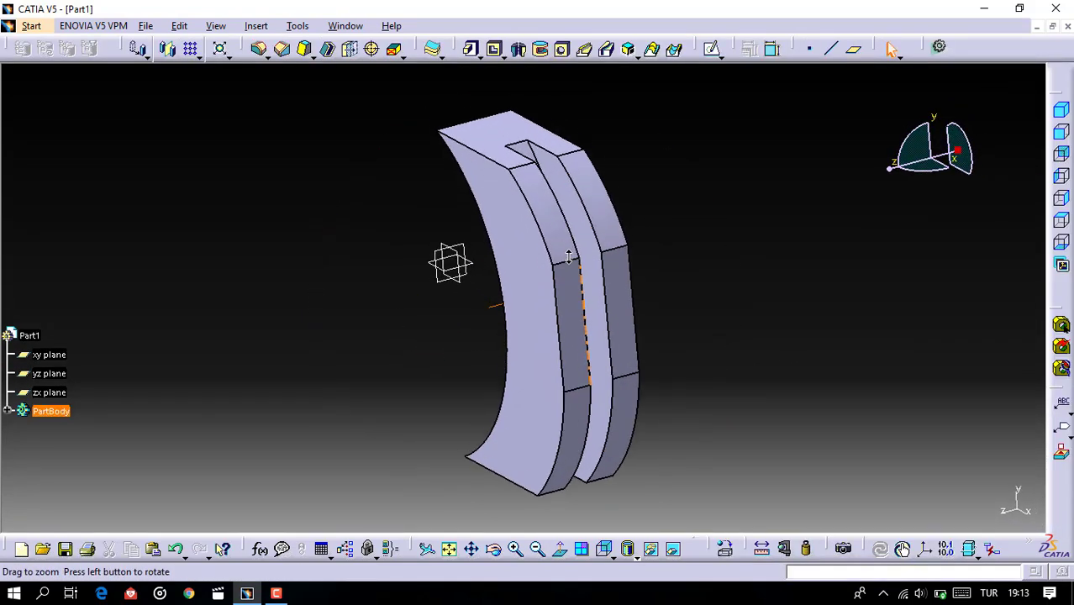
Step: Chamfer the two vertical pocket edges by 0.025 in at 45 degrees
click(282, 49)
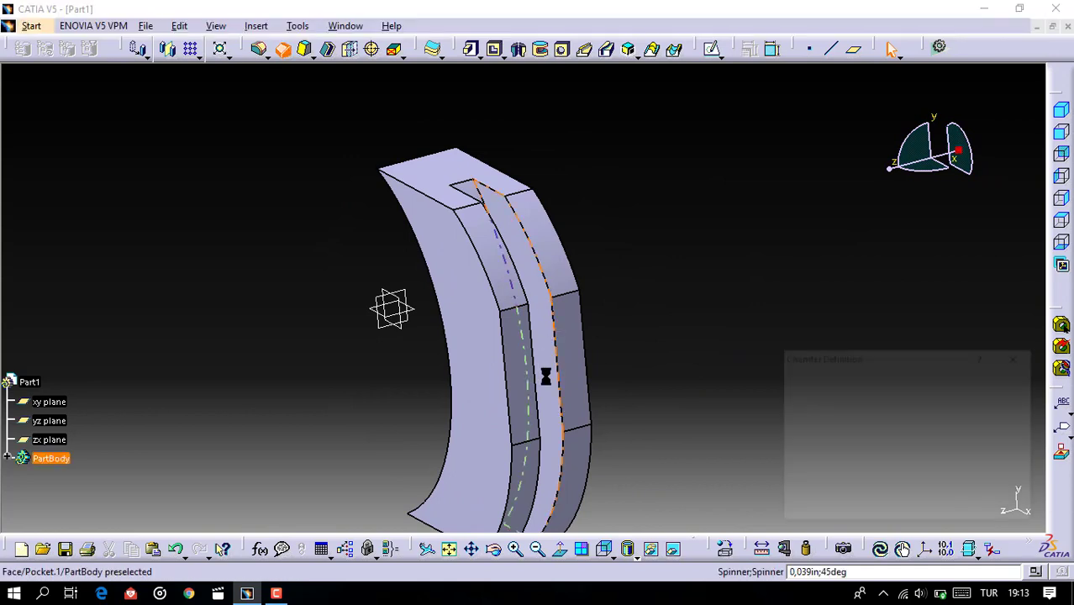
click(554, 370)
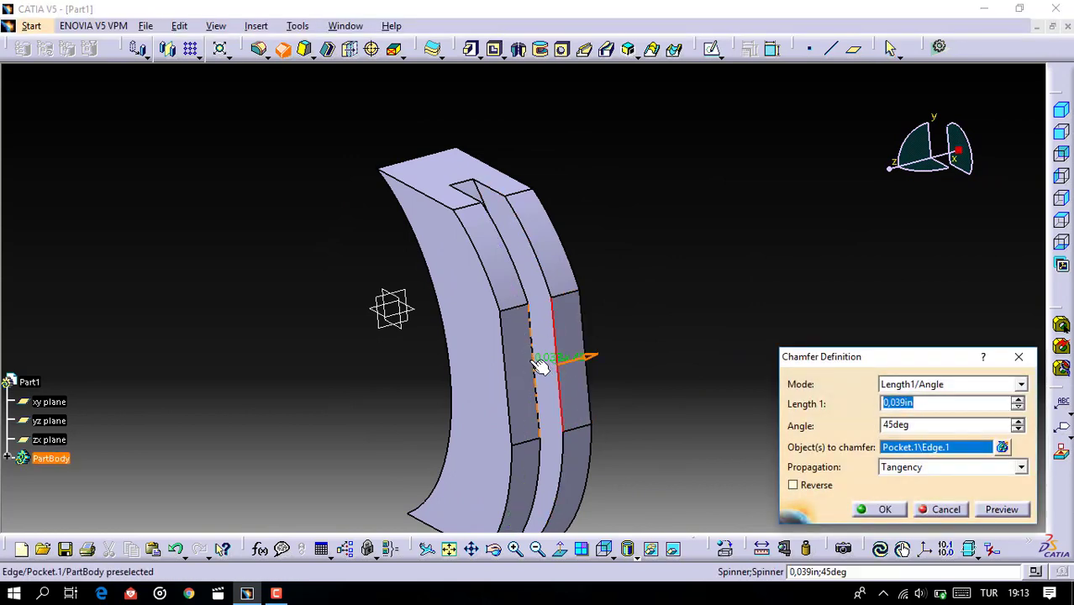
click(531, 370)
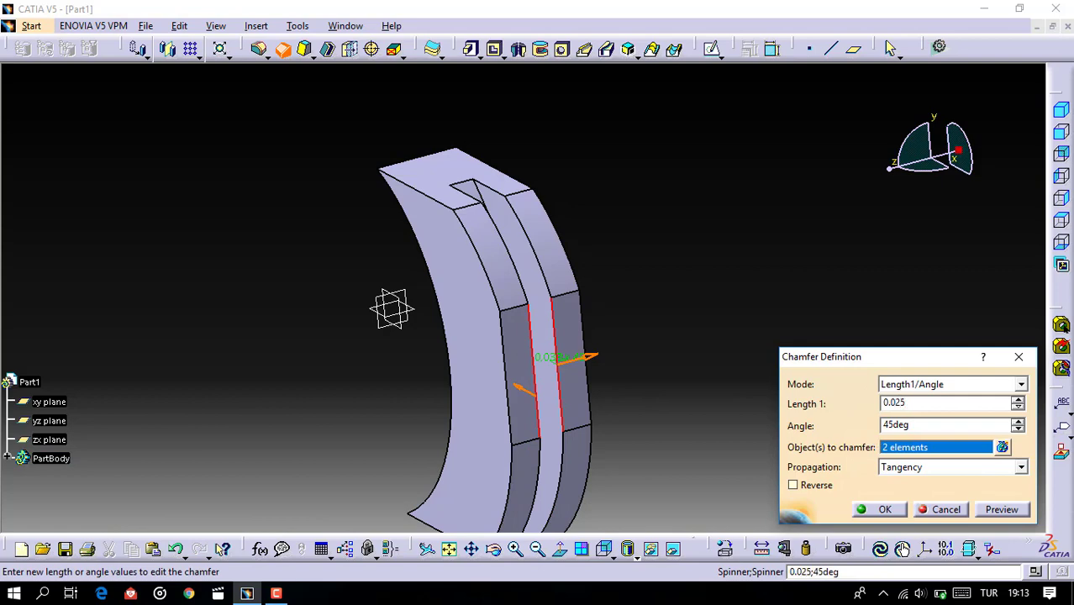
click(1010, 512)
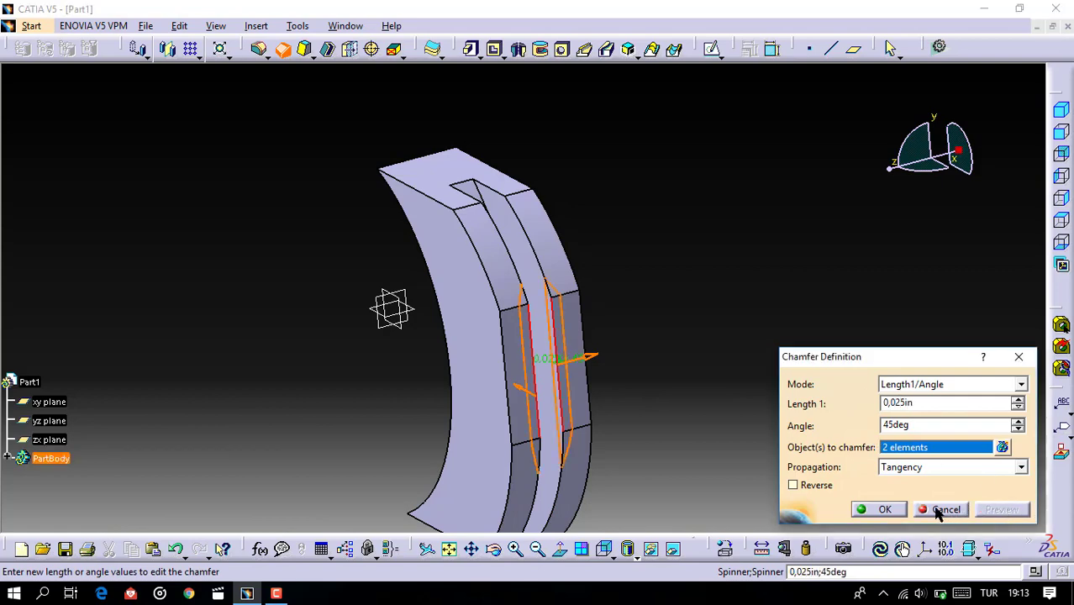
click(887, 509)
mouse_move(667, 336)
middle_down()
mouse_move(450, 340)
mouse_move(548, 303)
mouse_move(649, 300)
mouse_move(609, 279)
mouse_move(677, 300)
mouse_move(639, 336)
middle_up()
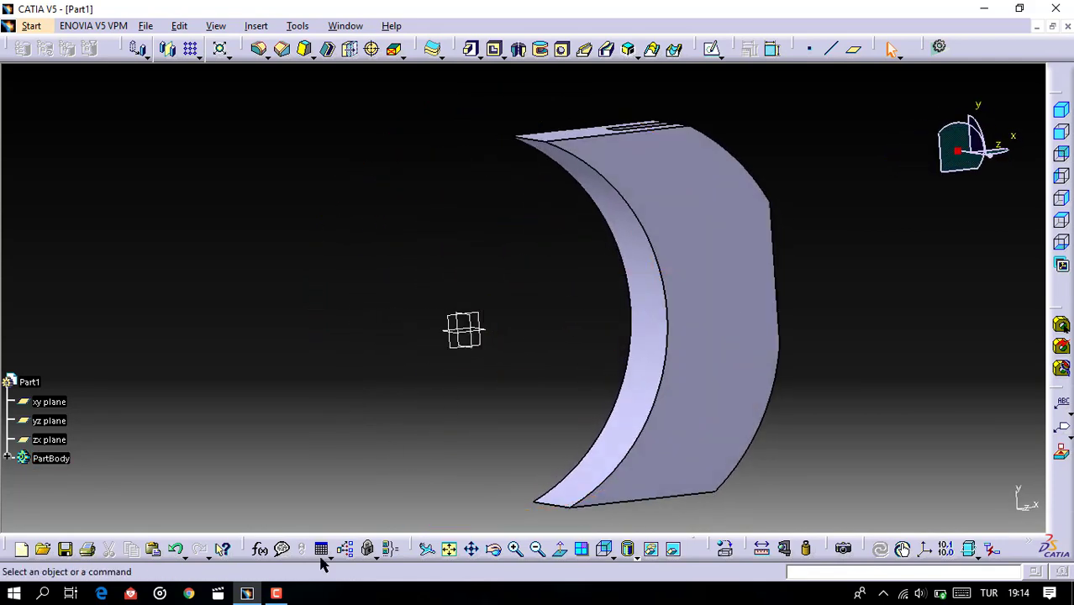
click(275, 593)
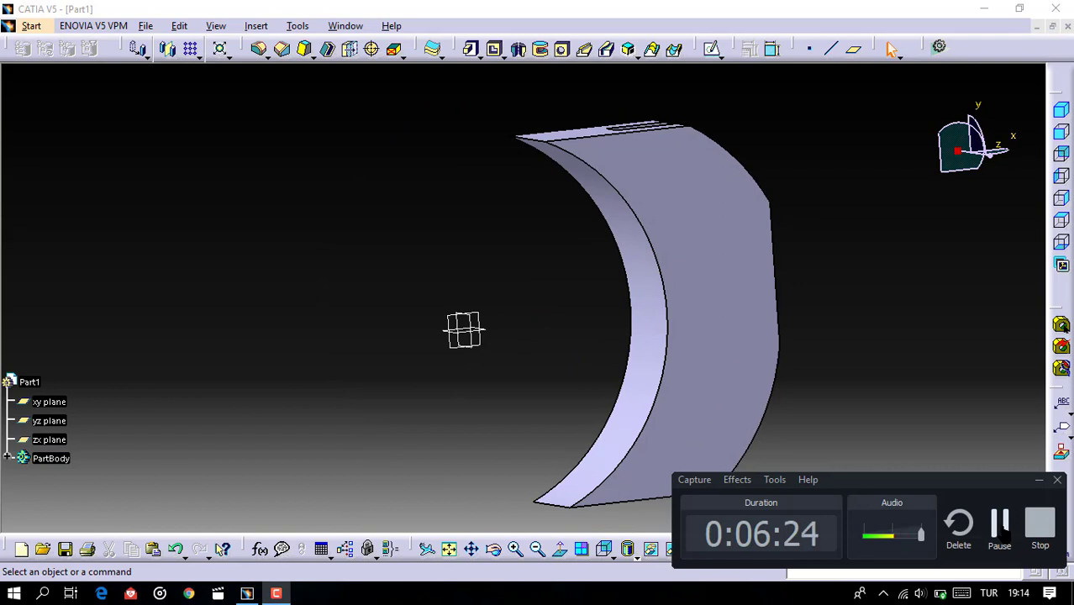
click(1005, 535)
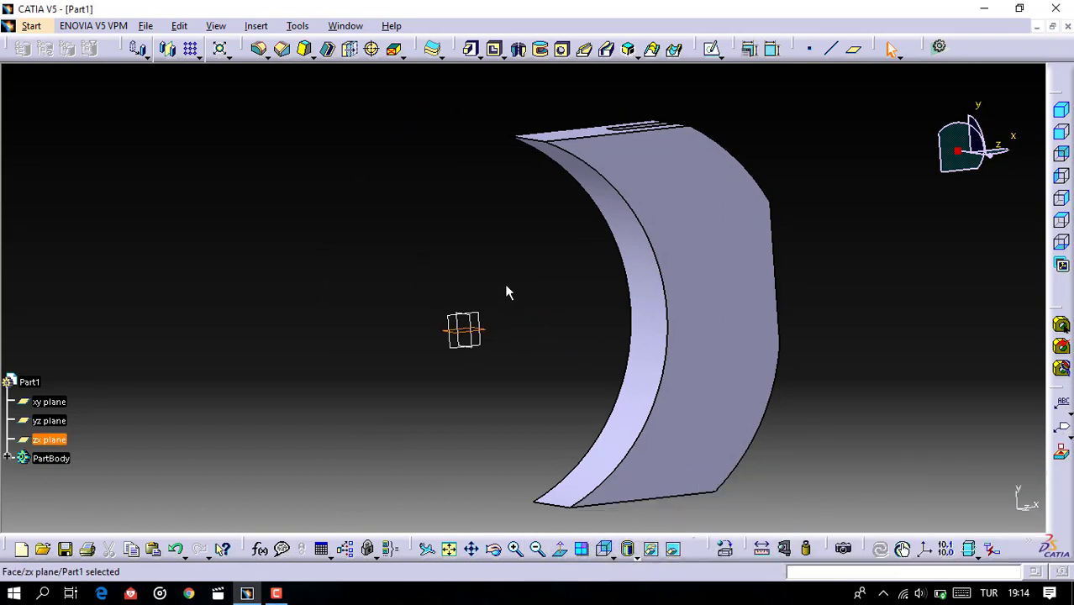
click(561, 550)
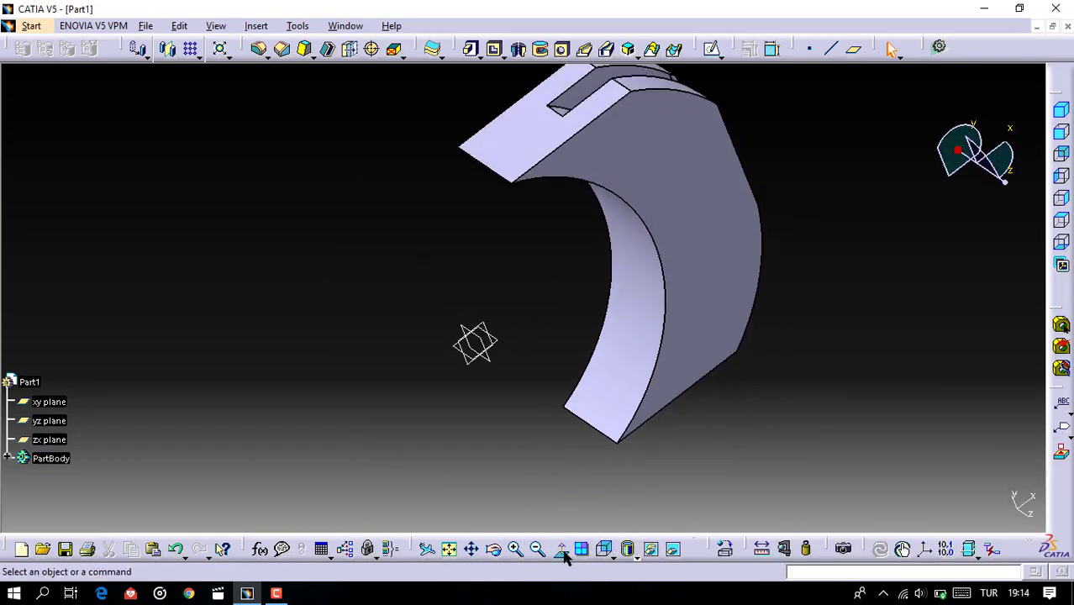
click(578, 296)
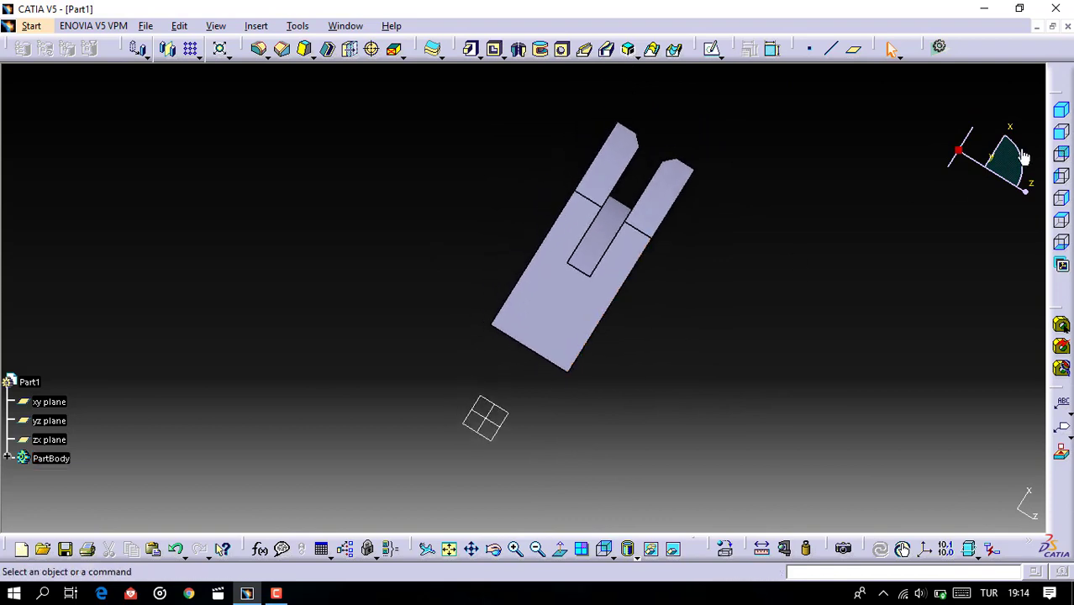
click(1063, 135)
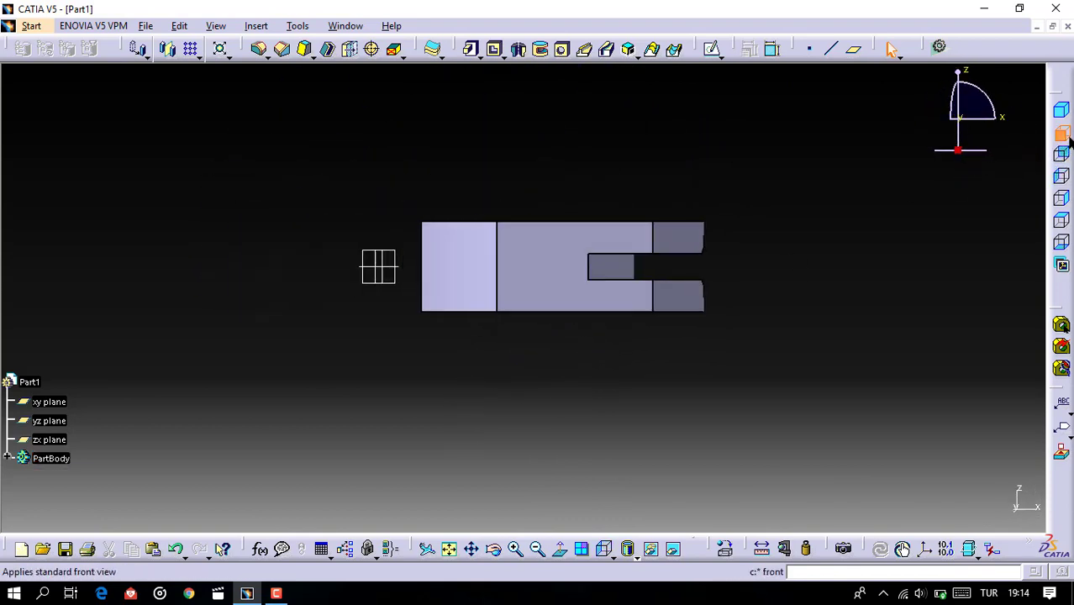
click(1062, 176)
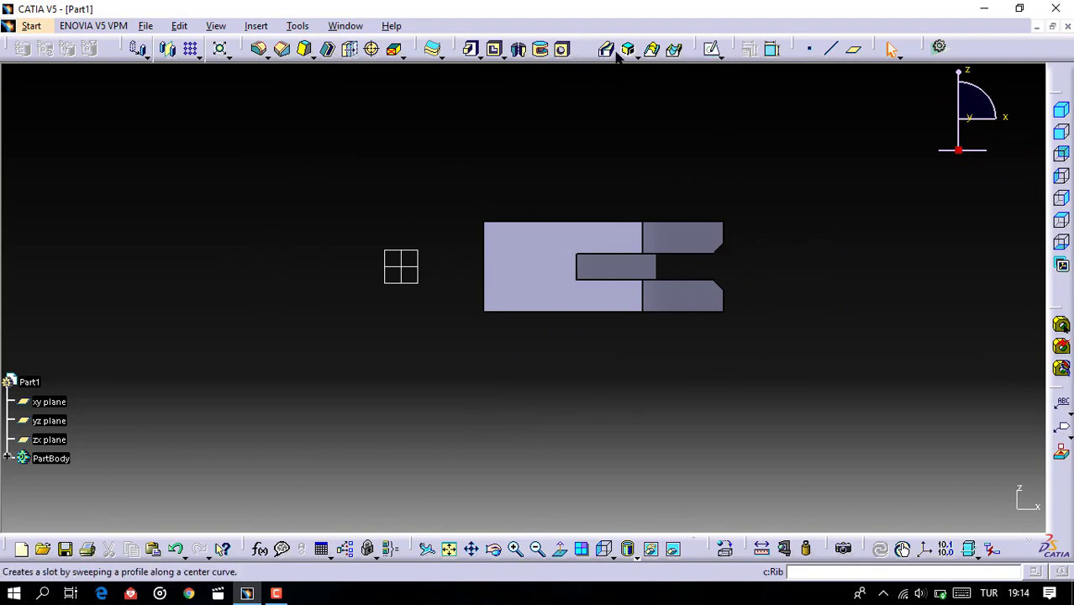
click(632, 554)
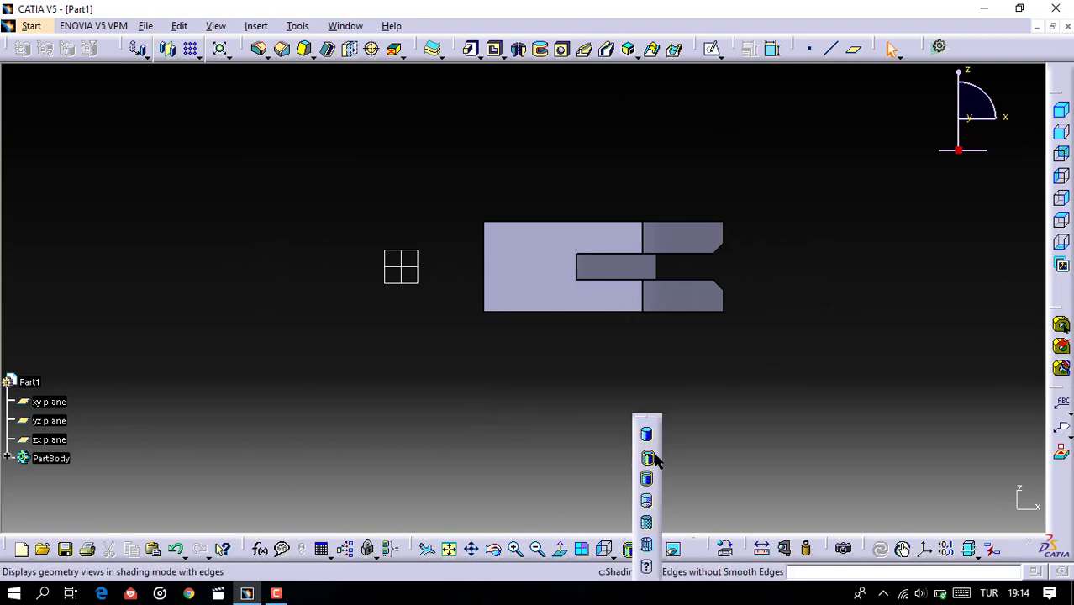
click(647, 502)
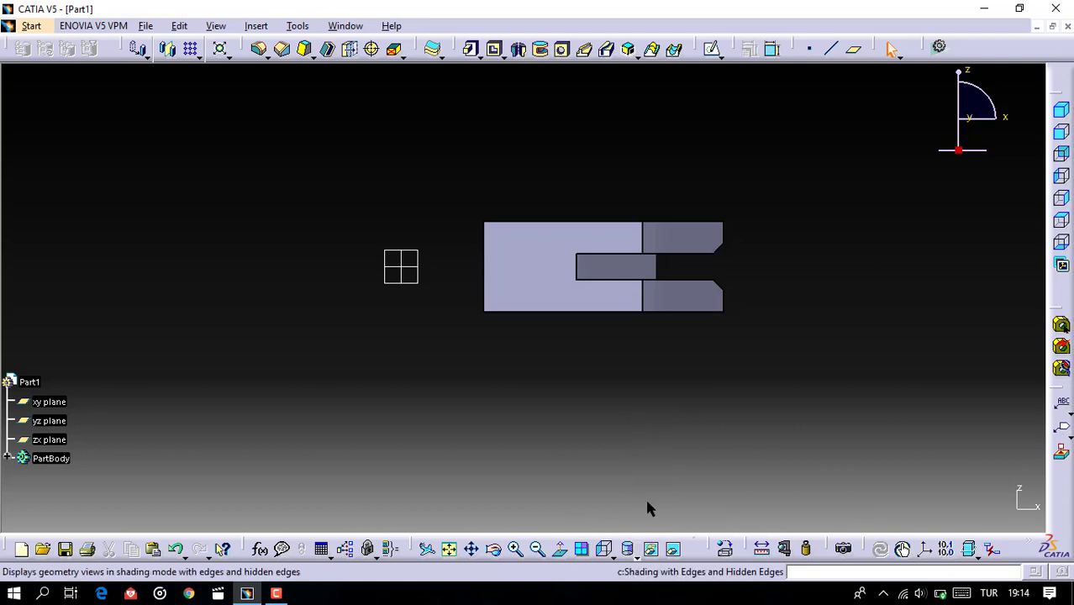
click(638, 546)
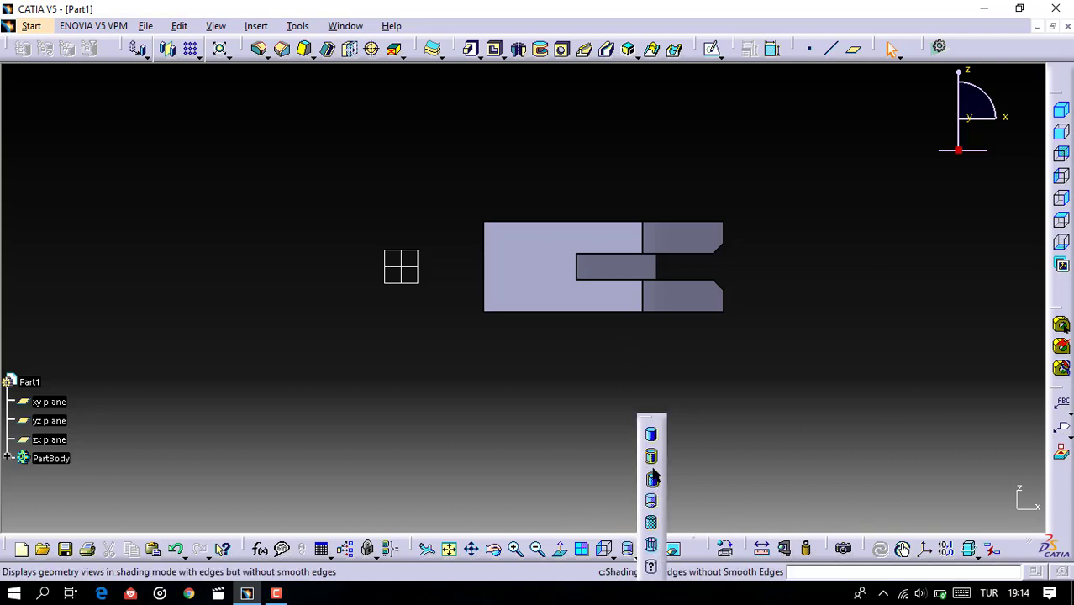
click(657, 519)
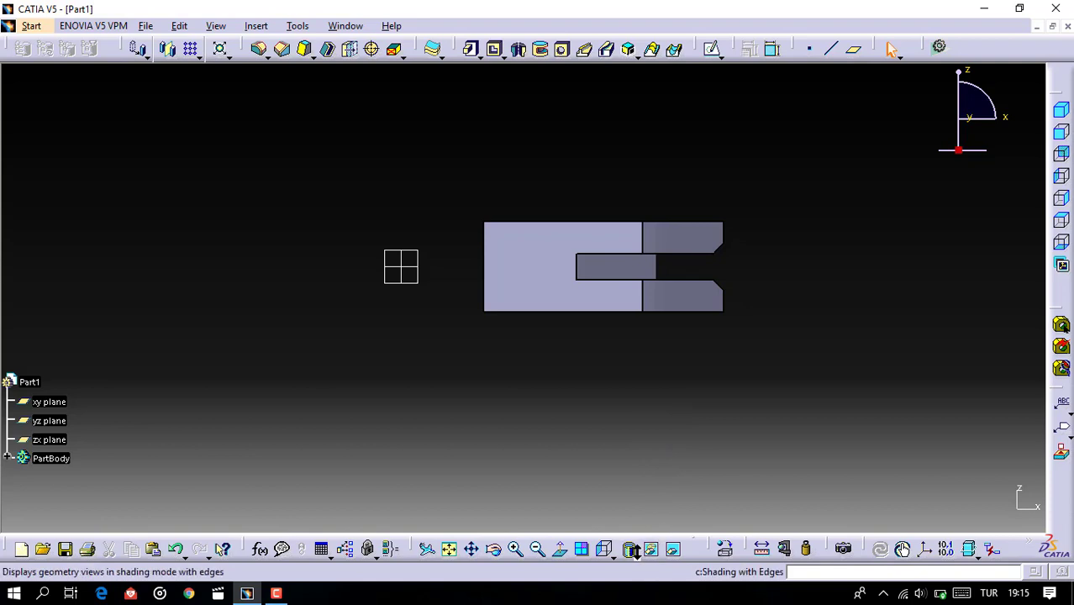
click(636, 552)
click(651, 502)
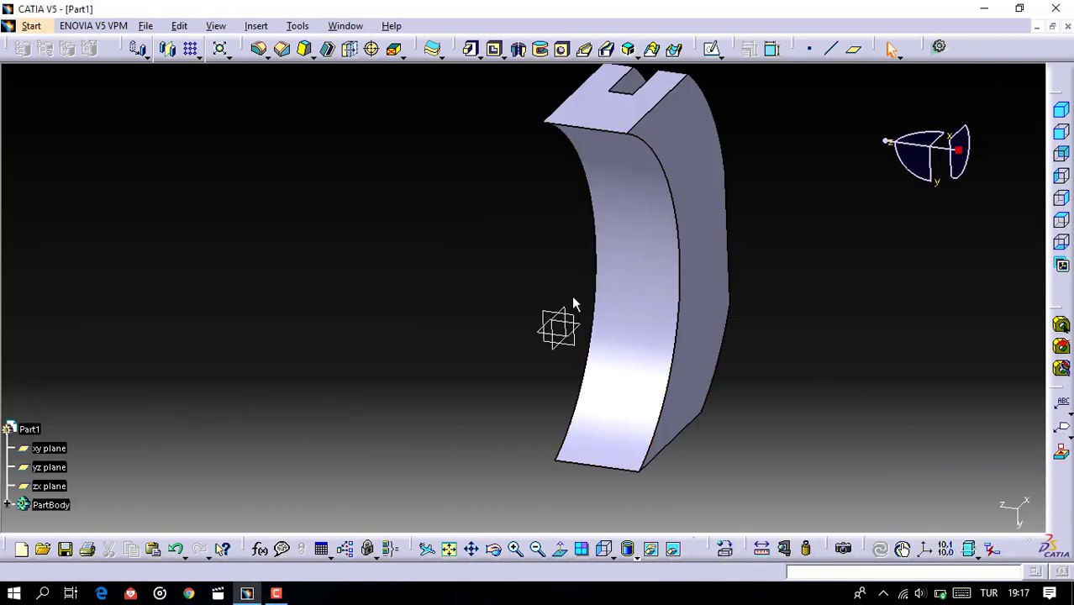
Step: Start a sketch on the yz plane and draw a 0.5-radius circle at the origin
click(582, 322)
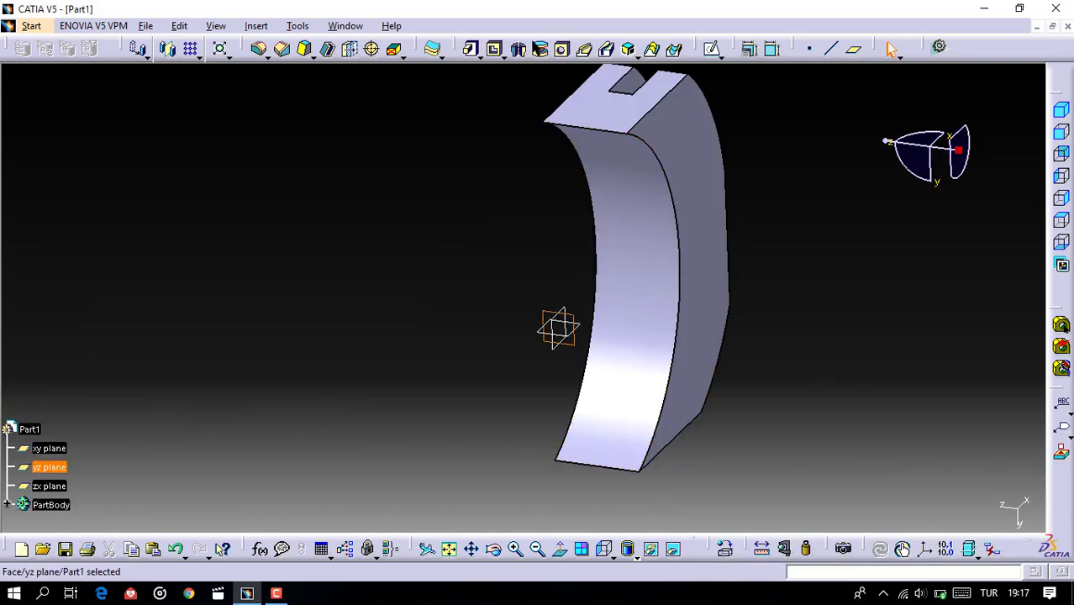
click(712, 50)
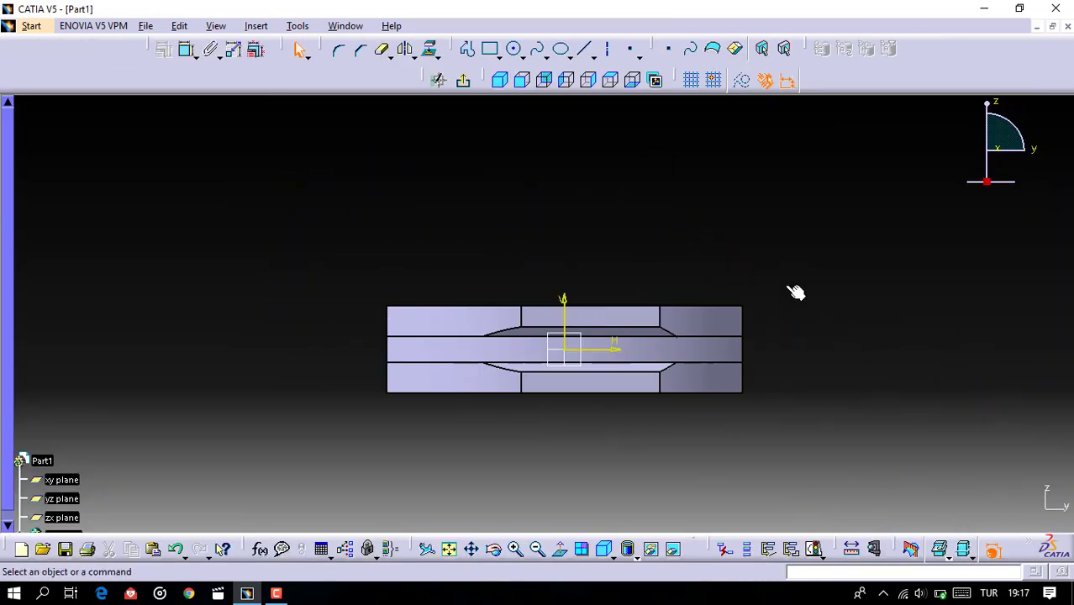
click(514, 49)
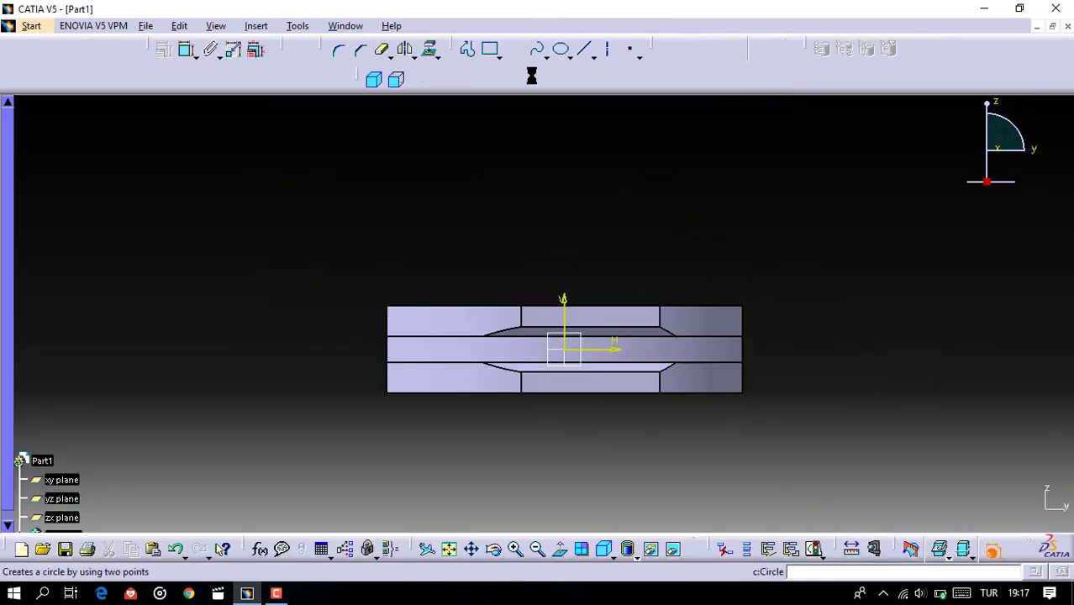
click(566, 350)
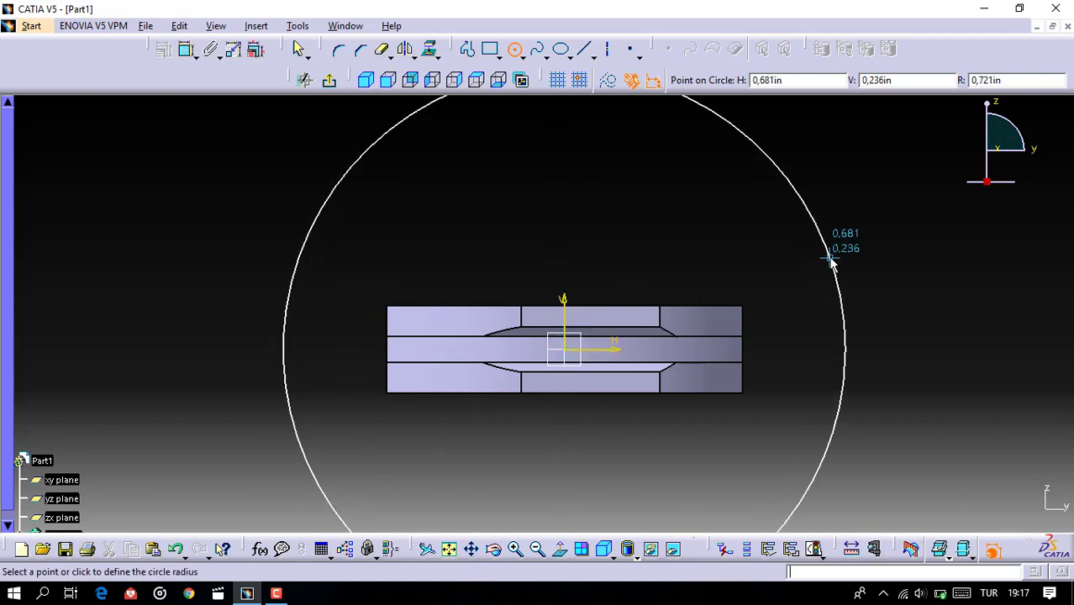
key(Tab)
key(Tab)
key(Return)
middle_drag(786, 388, 860, 367)
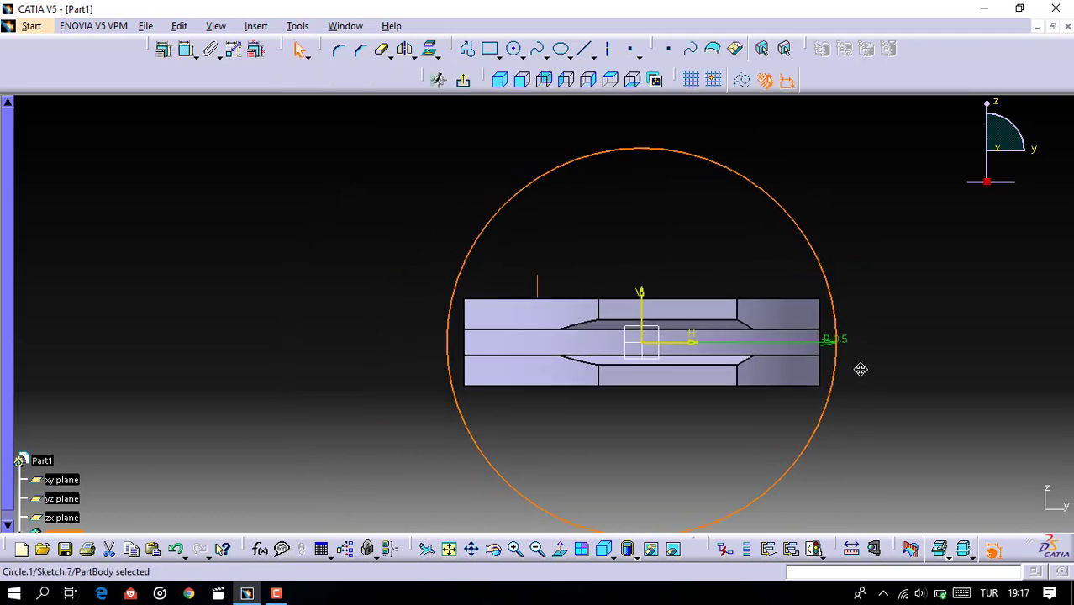
click(760, 422)
Step: Draw a 0.188-radius circle to the left of the large circle
click(514, 48)
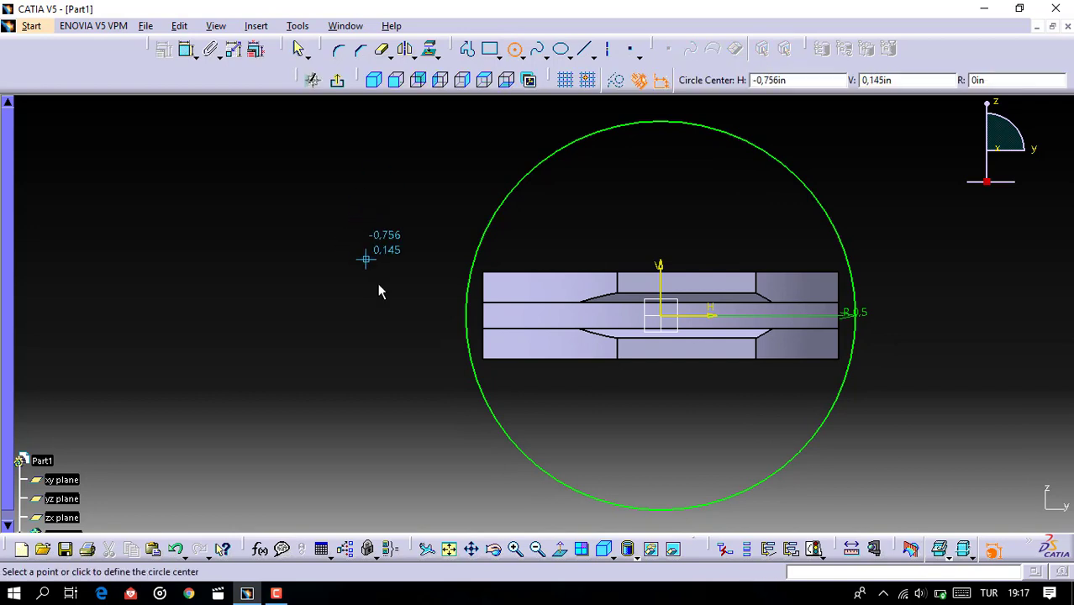
click(343, 316)
text(0.188)
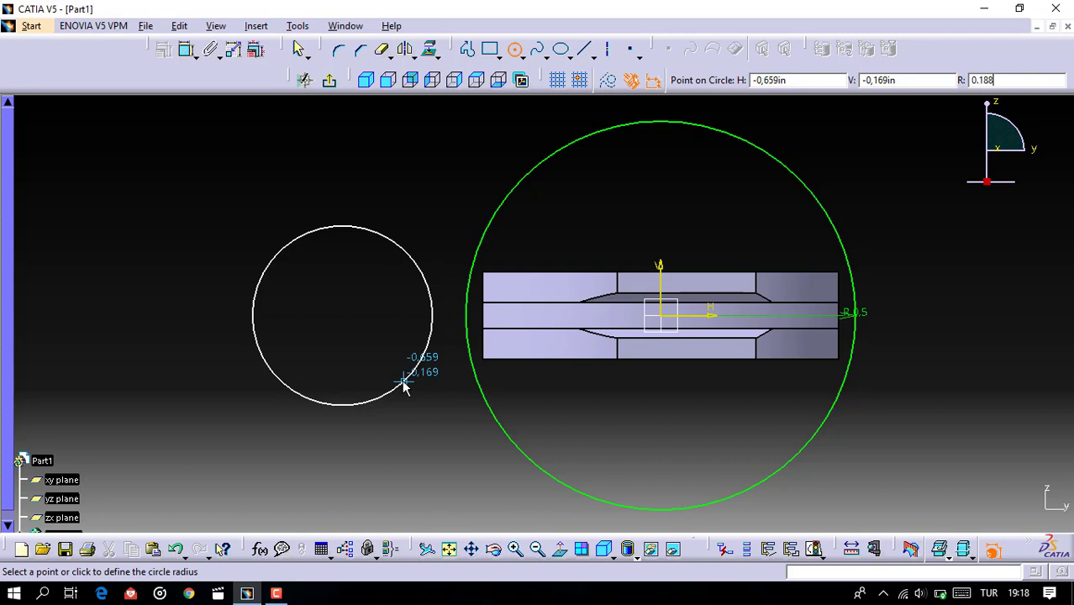
key(Return)
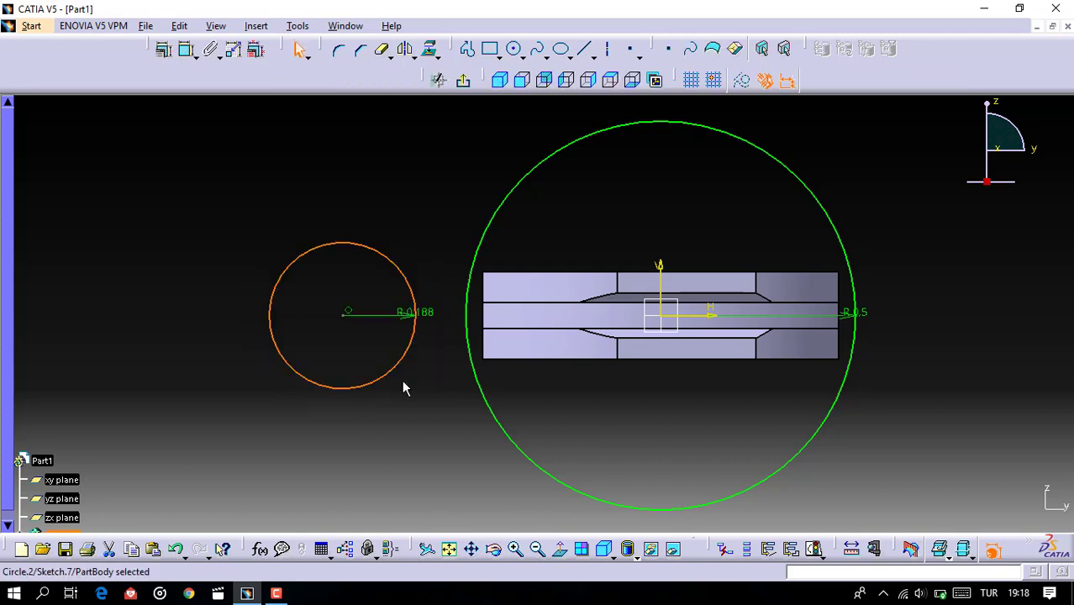
click(343, 197)
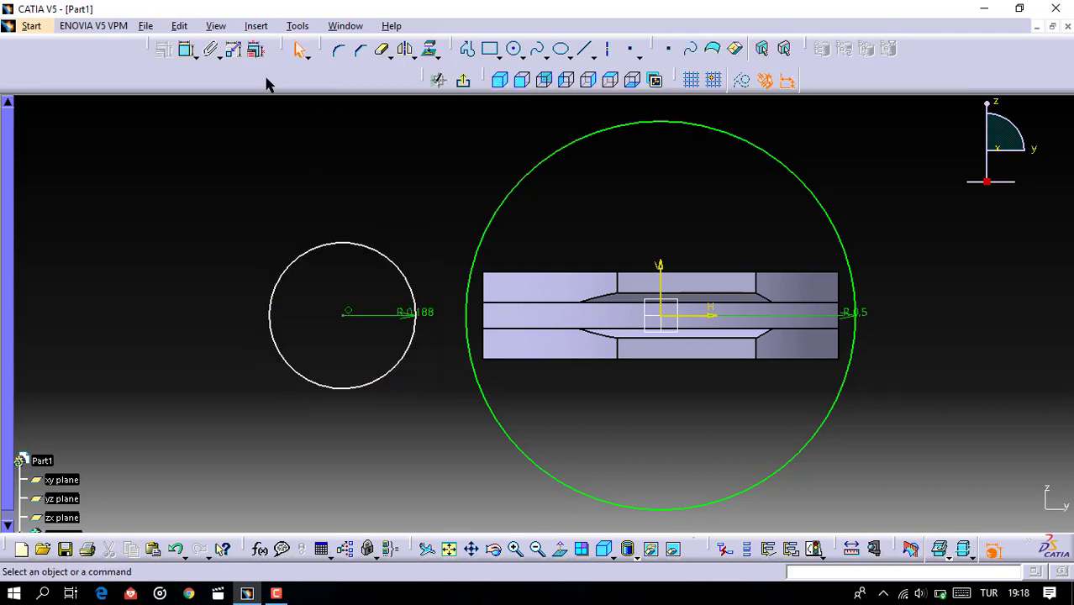
Step: Constrain the distance between the two circles to 0 so they touch
click(196, 57)
click(210, 96)
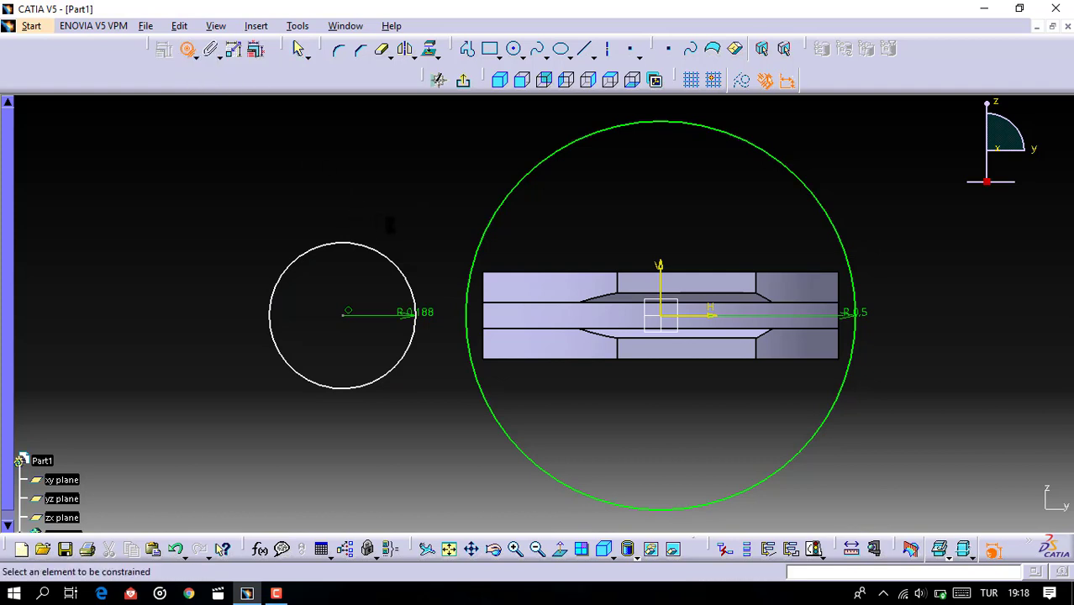
click(416, 301)
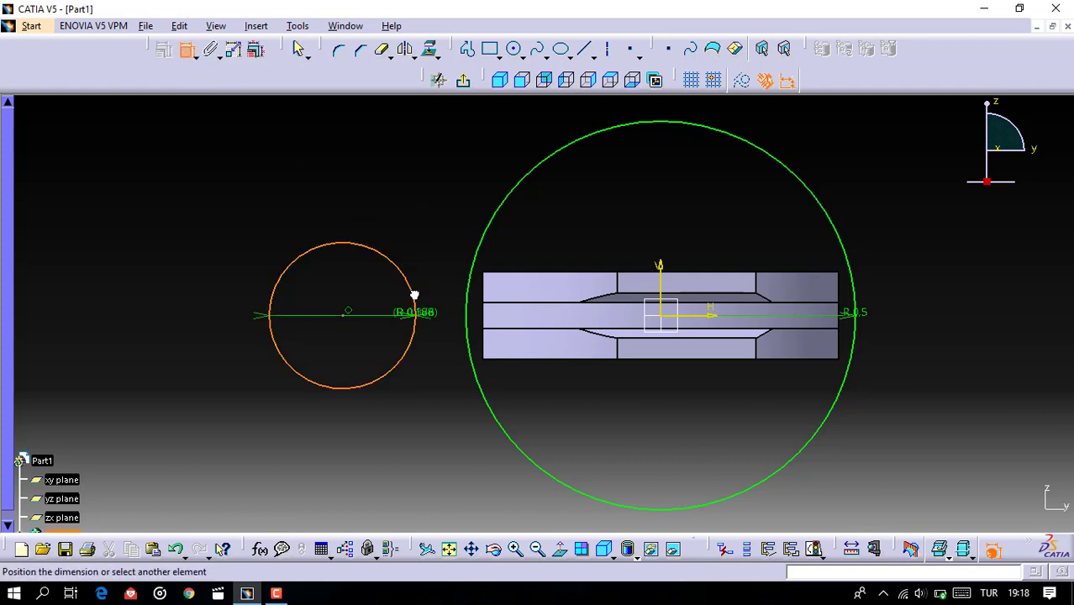
click(468, 304)
click(450, 187)
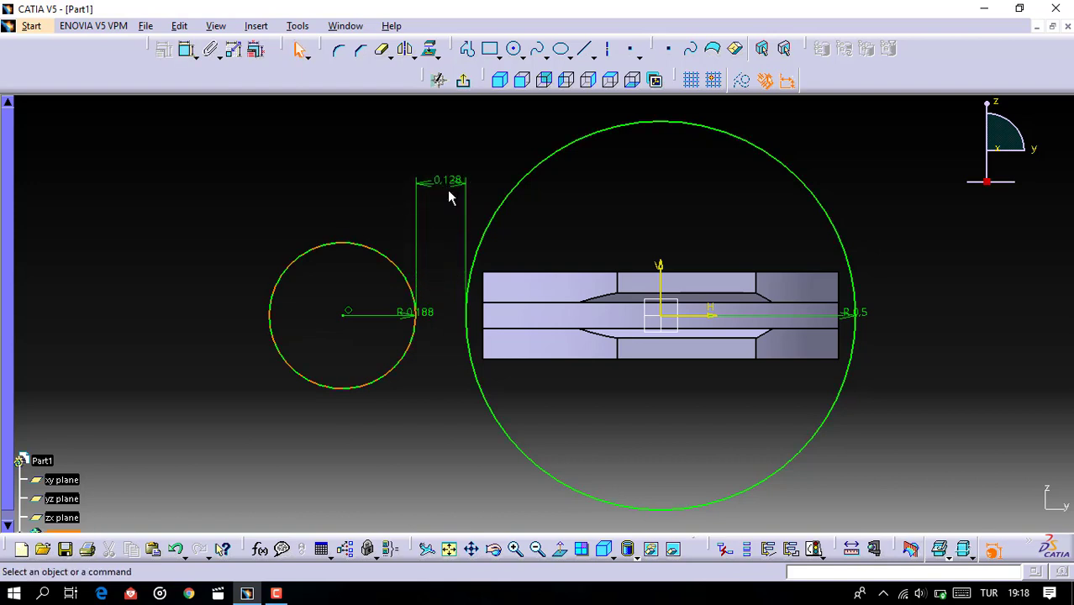
double_click(447, 181)
text(0)
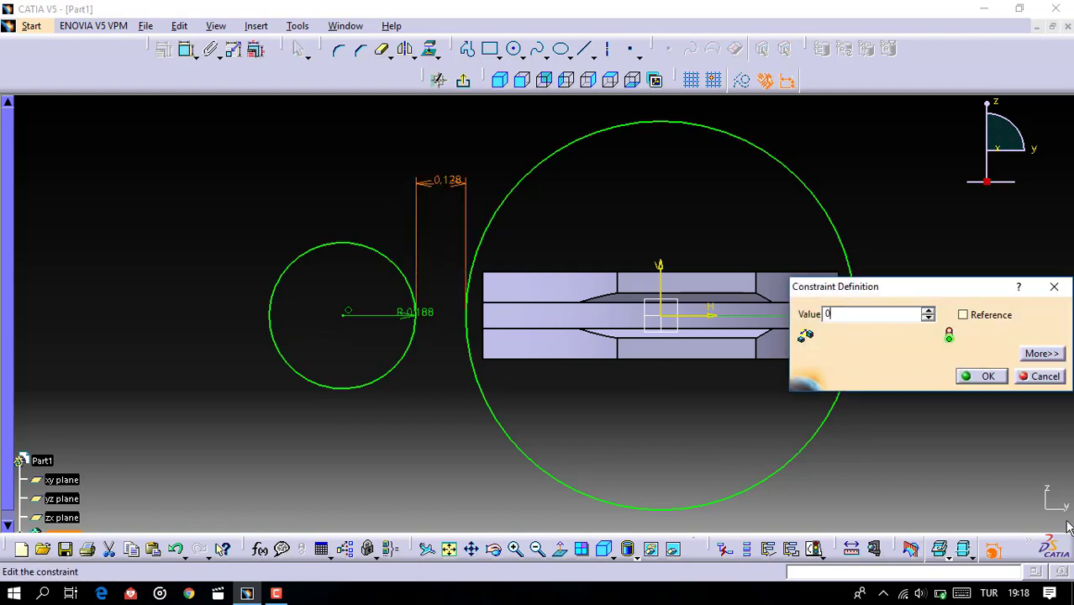
key(Return)
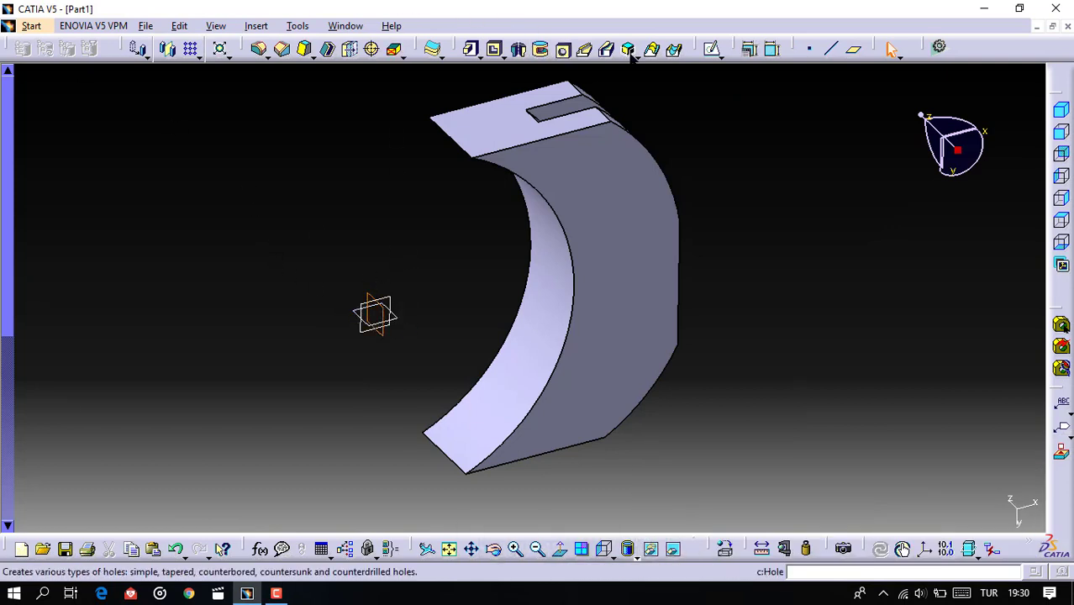
Step: Start a new sketch and draw a 0.5-radius circle at the origin
click(713, 50)
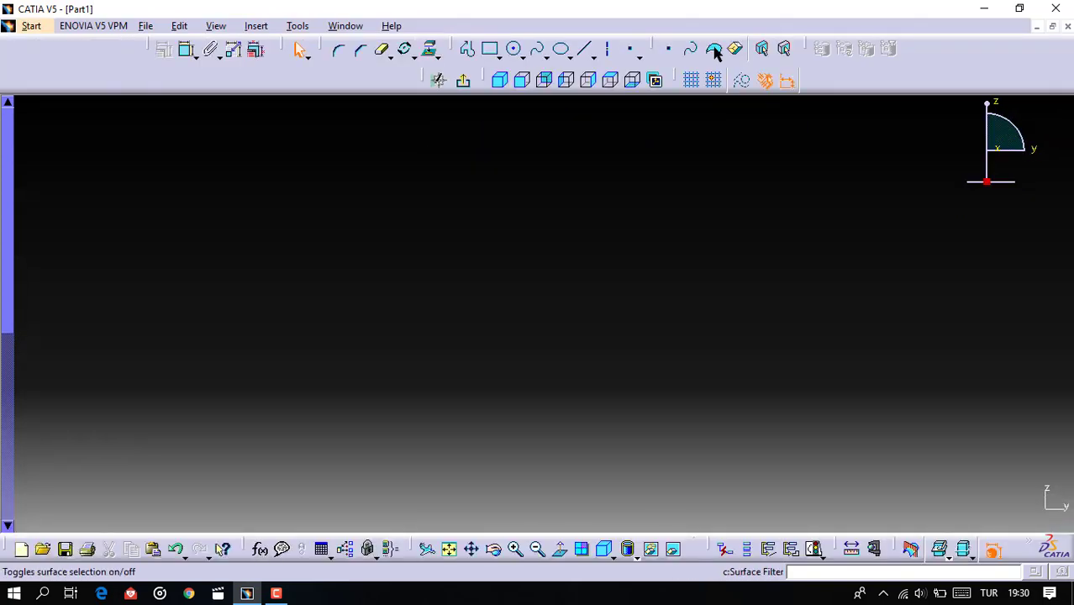
click(448, 549)
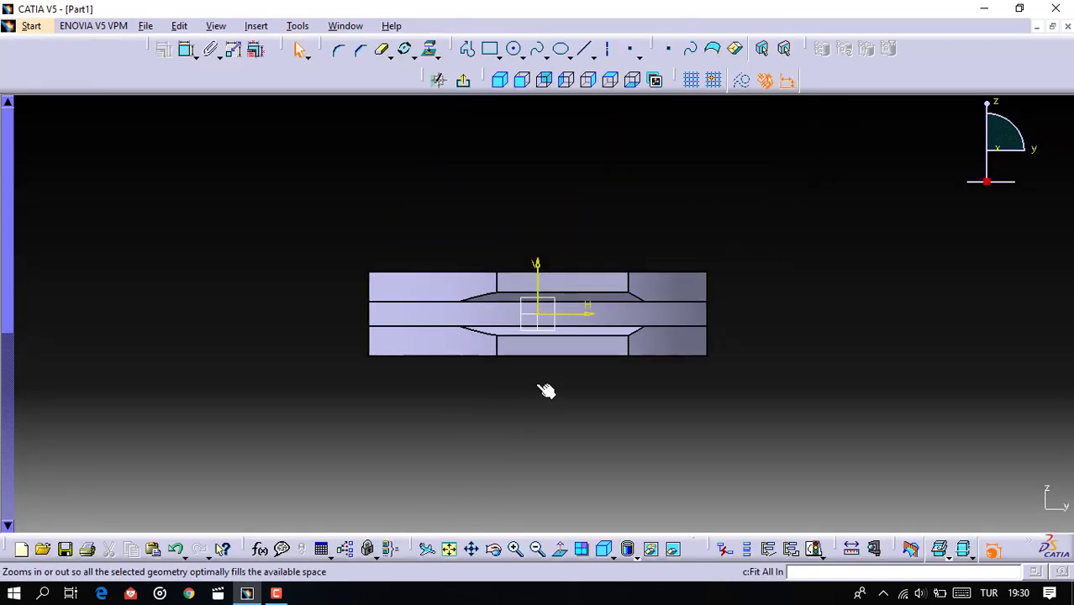
mouse_move(546, 389)
middle_down()
mouse_move(537, 383)
mouse_move(571, 166)
middle_up()
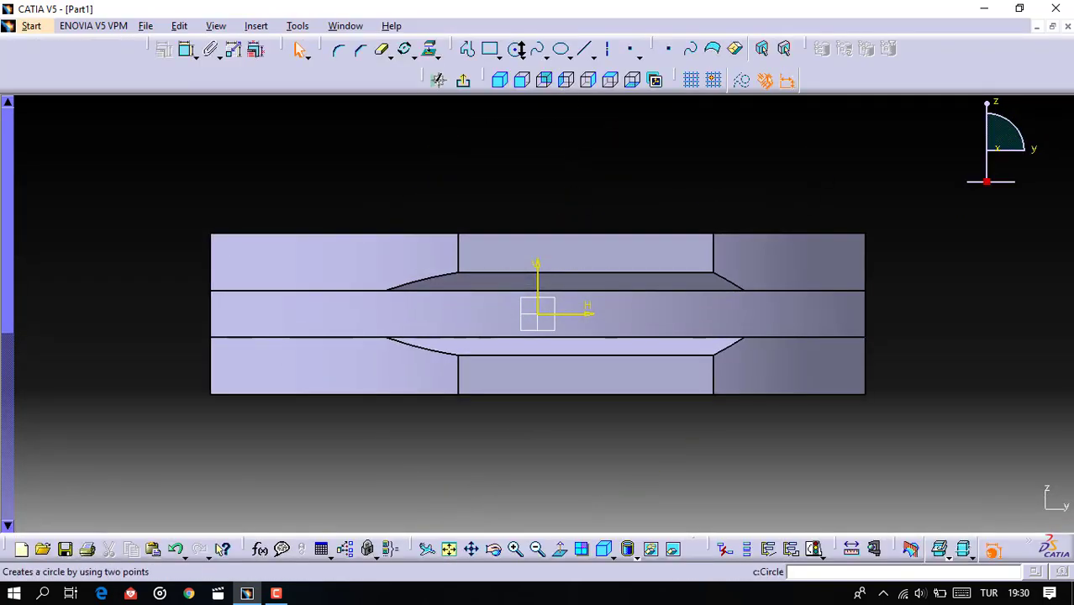
click(513, 48)
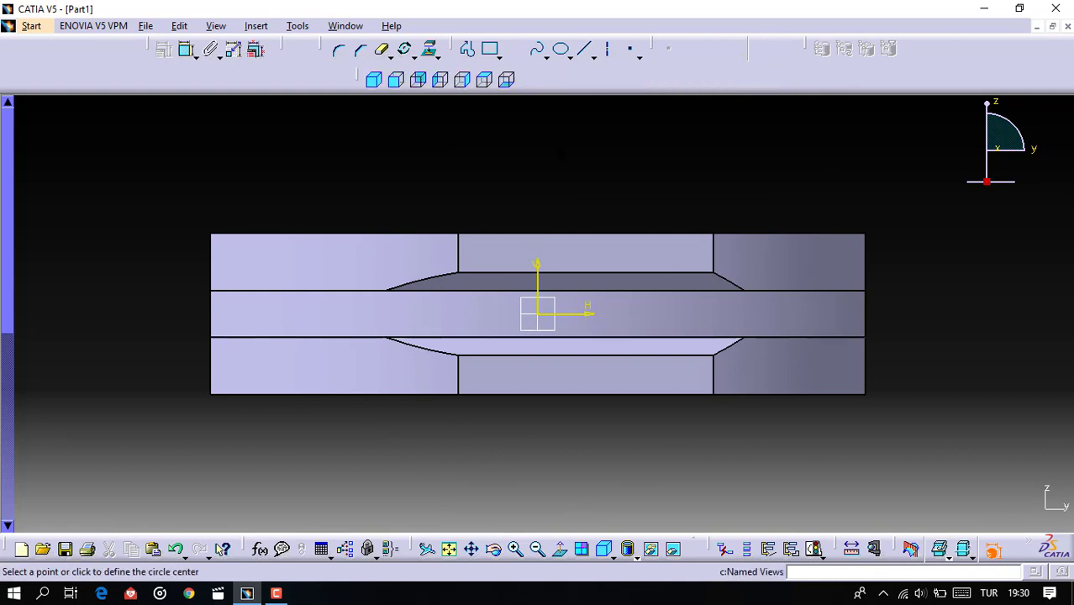
click(545, 317)
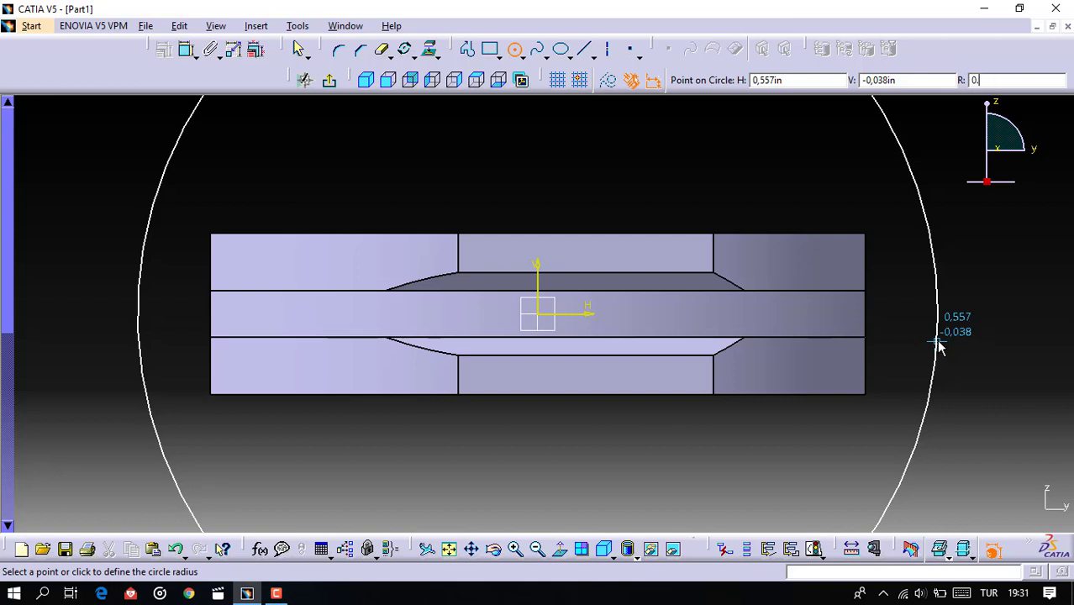
text(.500)
key(Return)
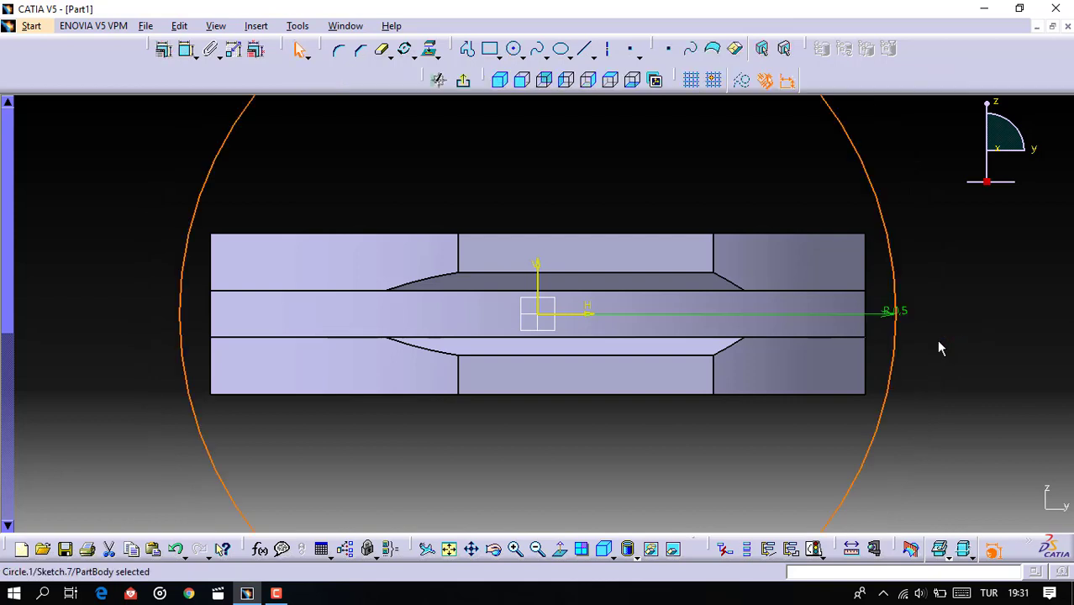
Step: Draw a 0.188-radius circle on the horizontal axis to the right
click(513, 49)
middle_drag(928, 371, 722, 408)
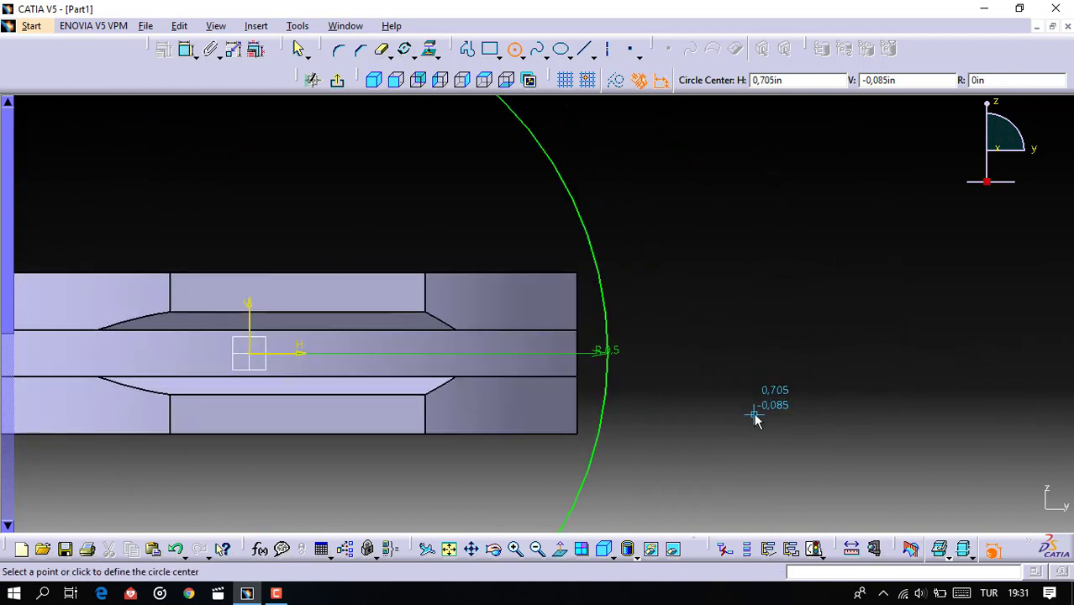
click(778, 353)
text(0.188)
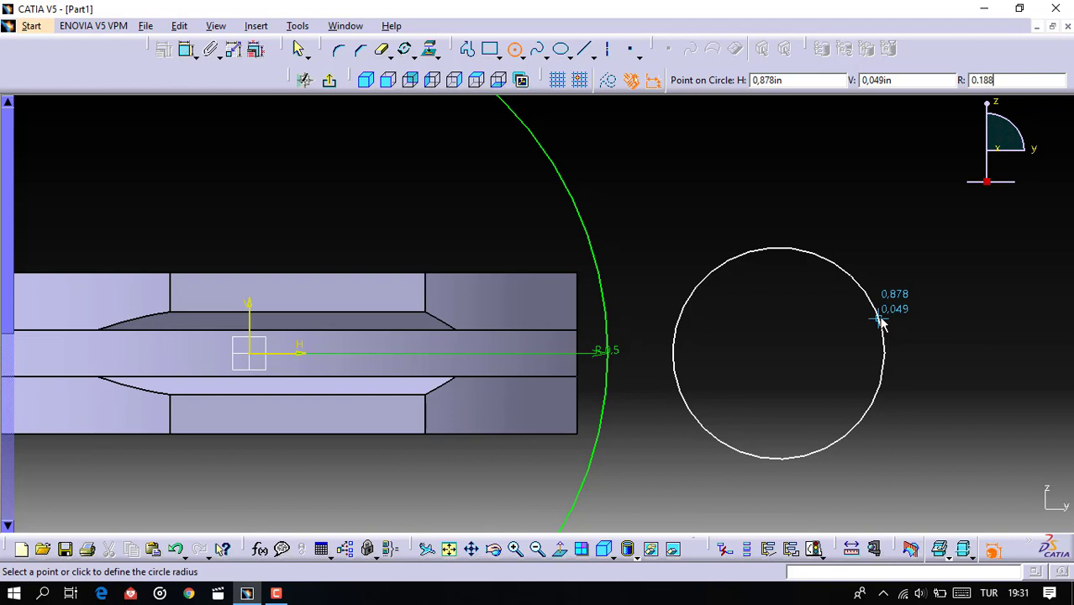
key(Return)
click(668, 158)
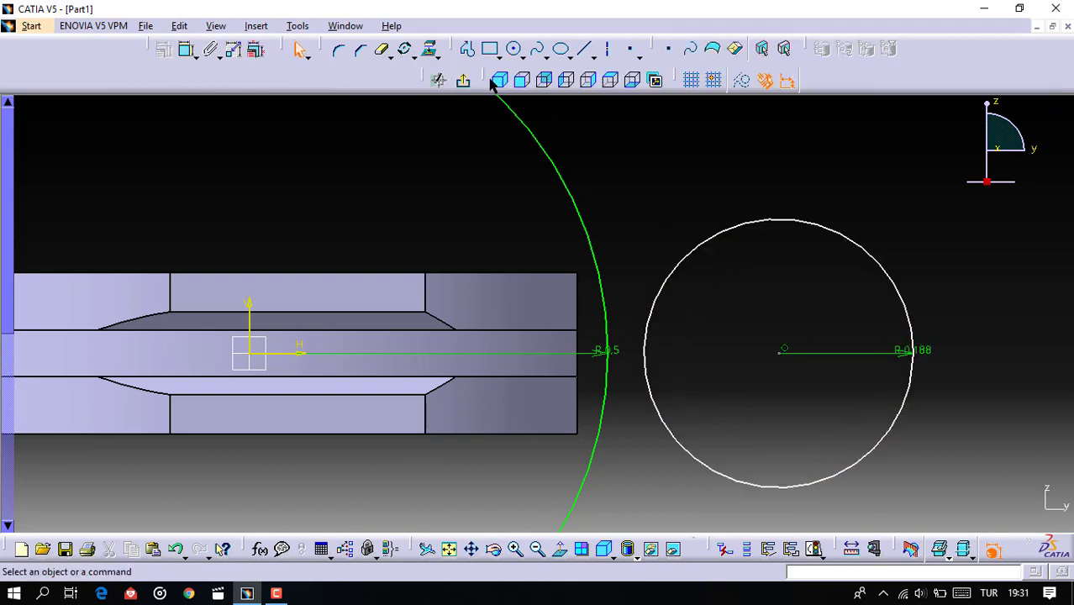
Step: Change the 0.051 gap between the circles to 0 so they touch
click(187, 49)
click(647, 351)
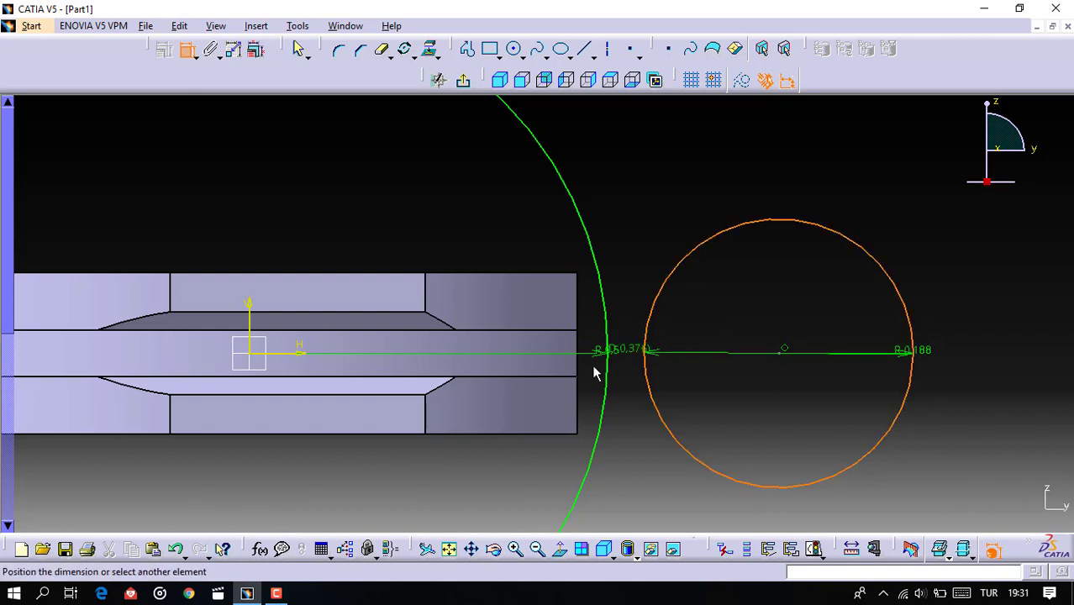
click(610, 343)
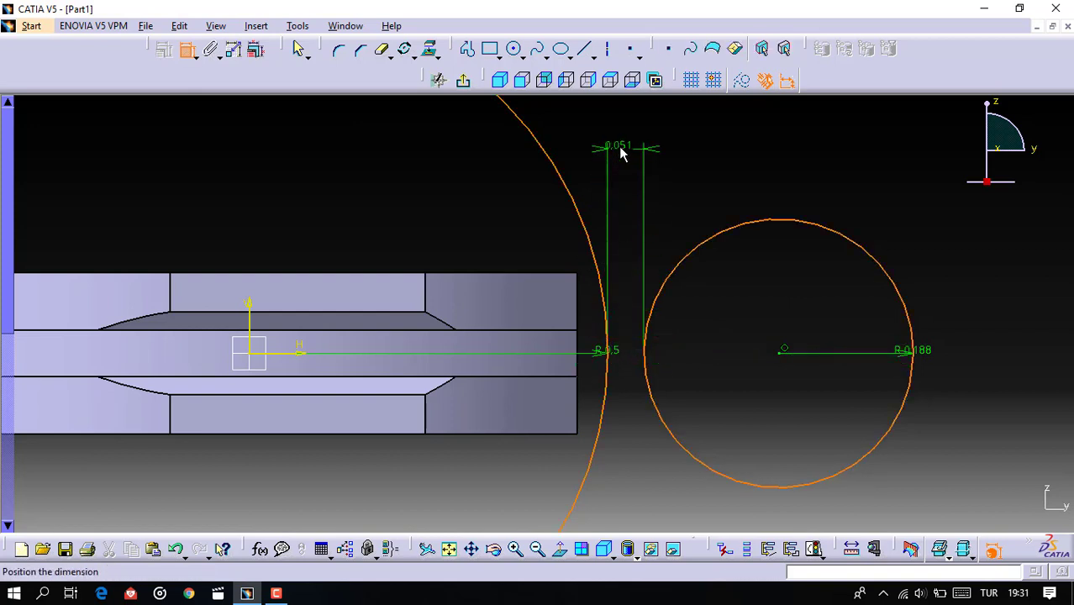
click(622, 148)
double_click(620, 147)
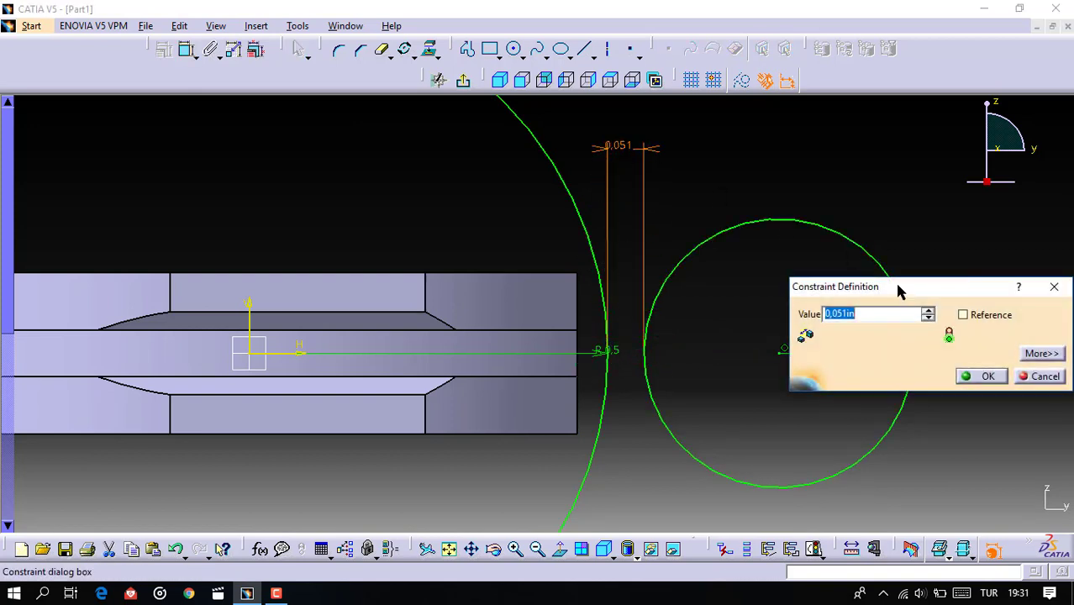
text(0)
key(Return)
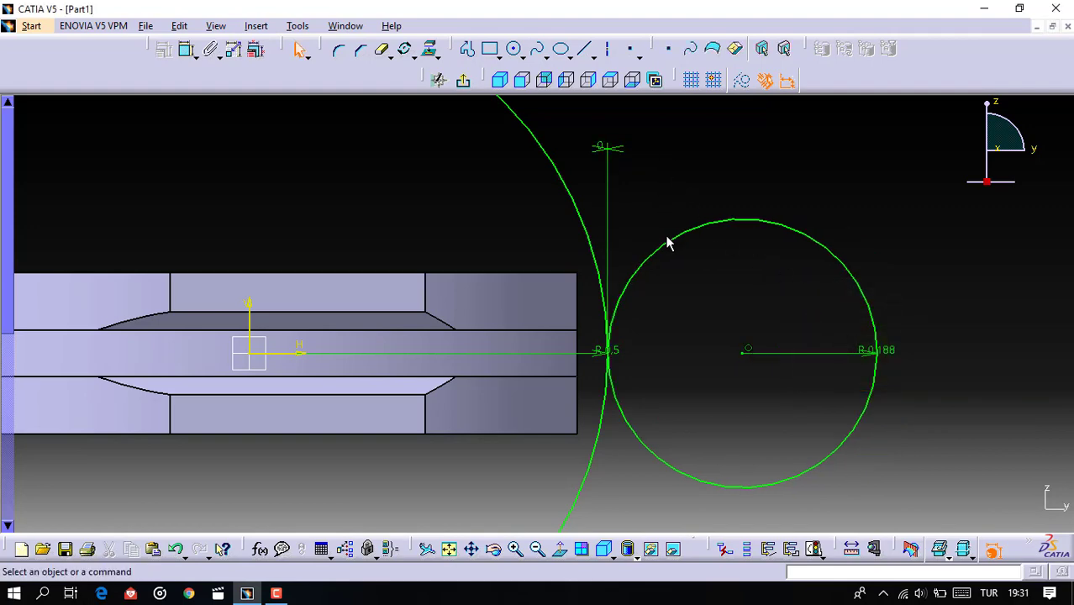
middle_drag(654, 427, 516, 253)
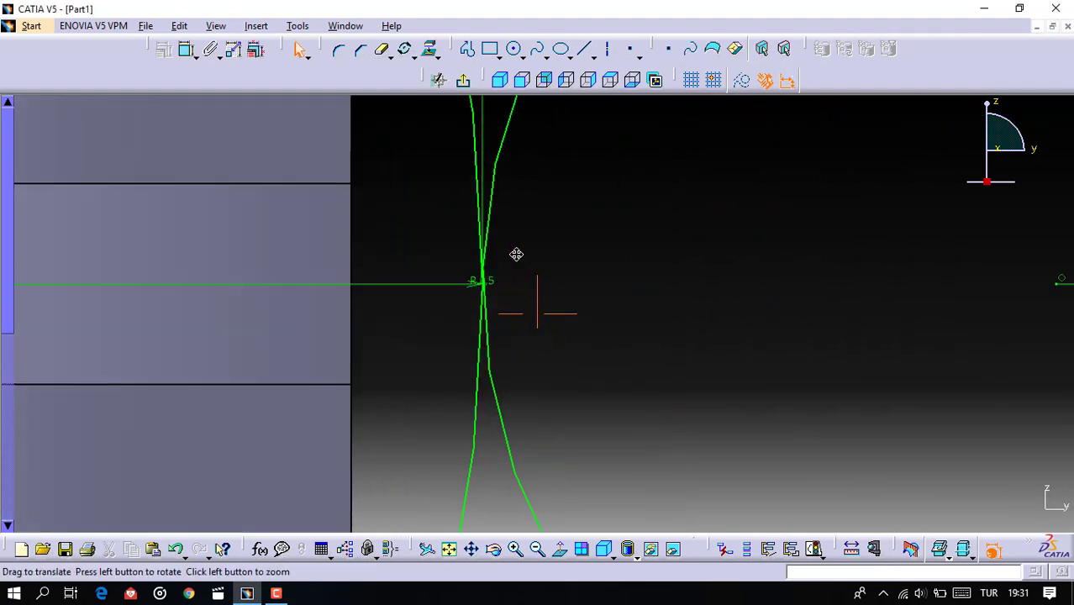
Step: Draw a 0.008 in horizontal line from the circles' tangent point
click(594, 49)
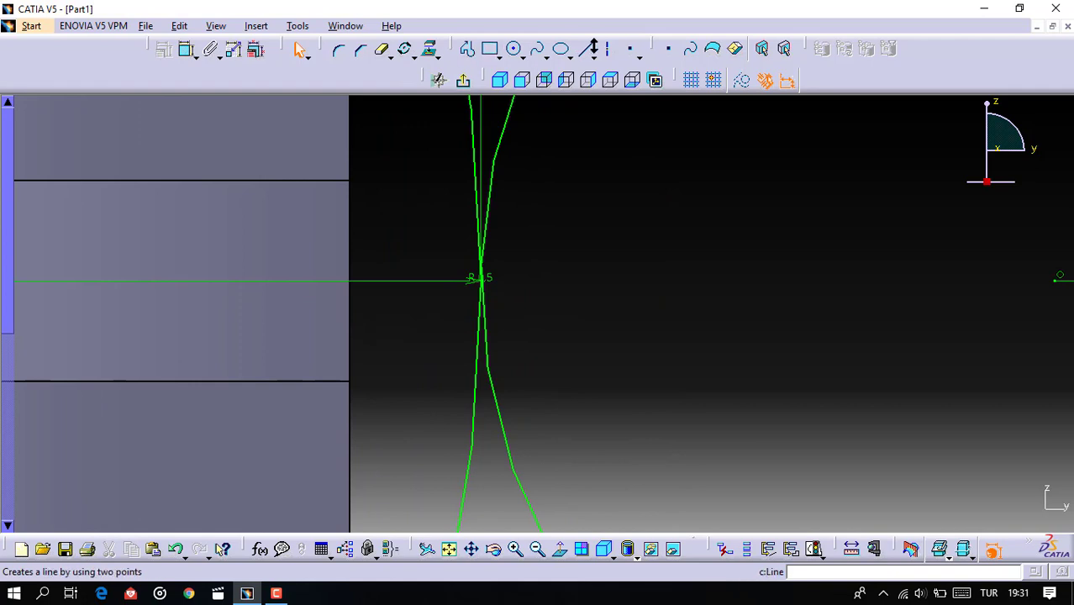
click(589, 51)
middle_drag(495, 293, 421, 249)
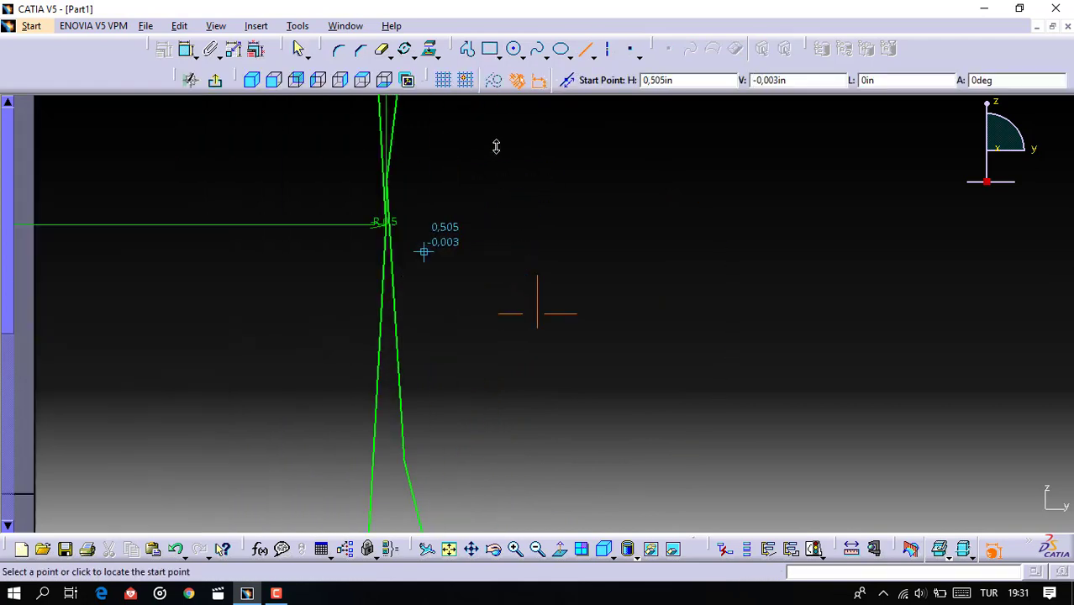
middle_drag(600, 333, 487, 281)
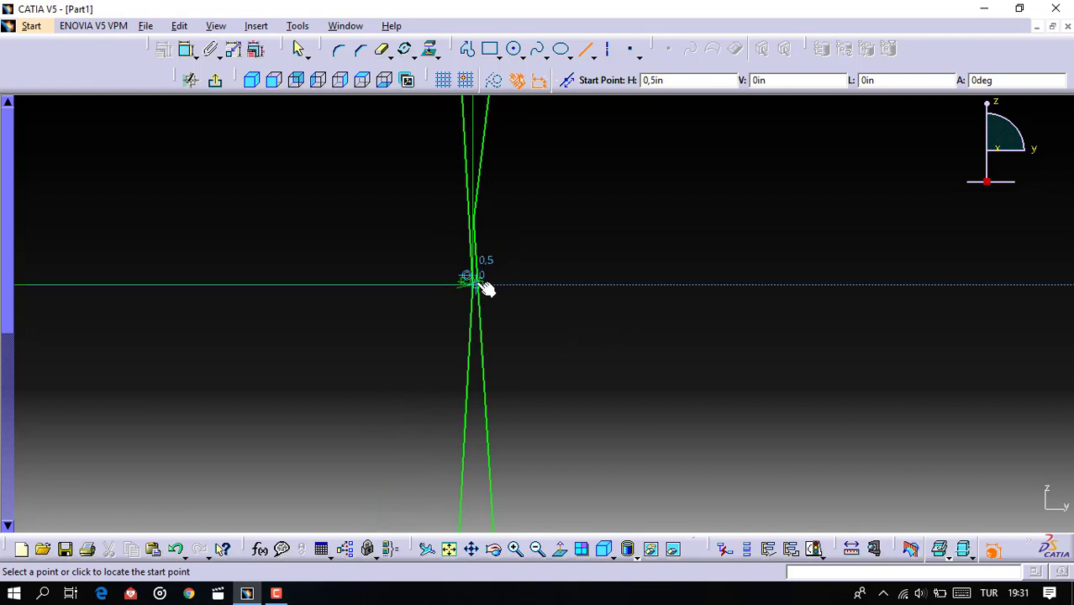
click(476, 284)
text(0,008)
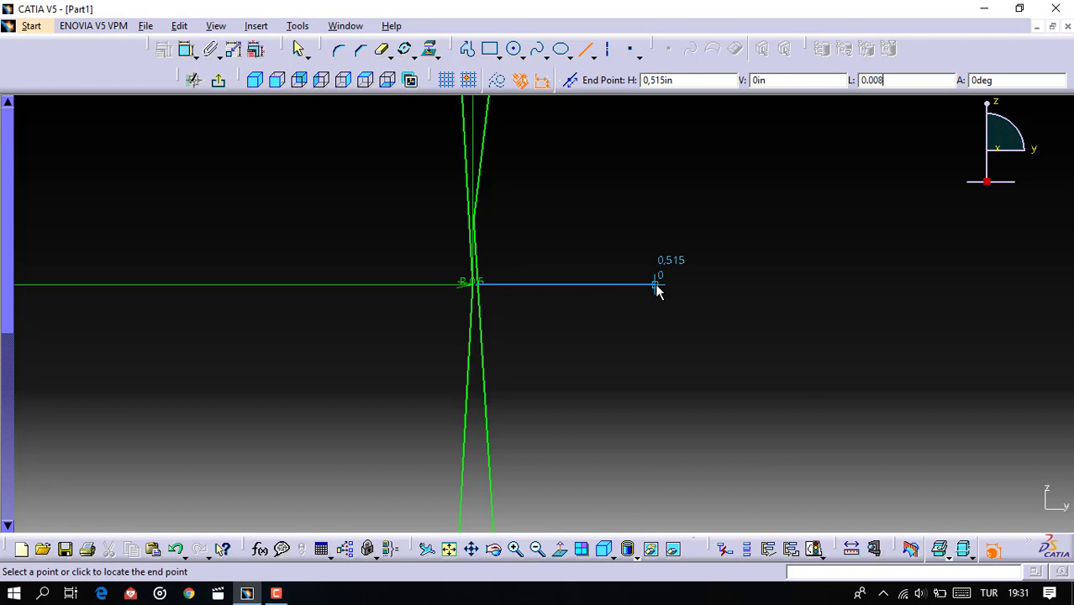
key(Return)
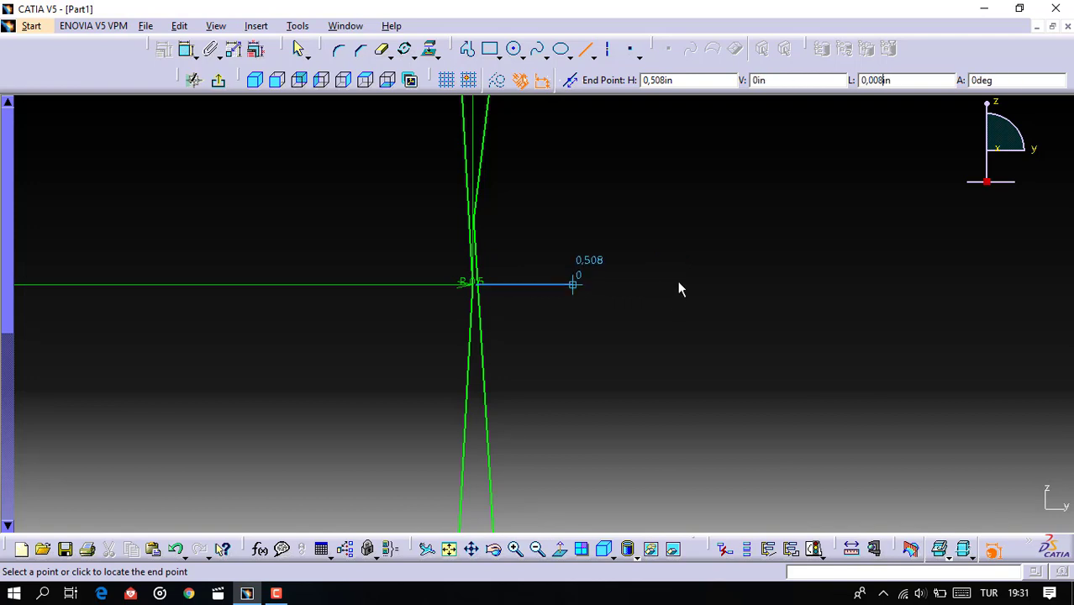
click(677, 280)
middle_drag(678, 281, 638, 237)
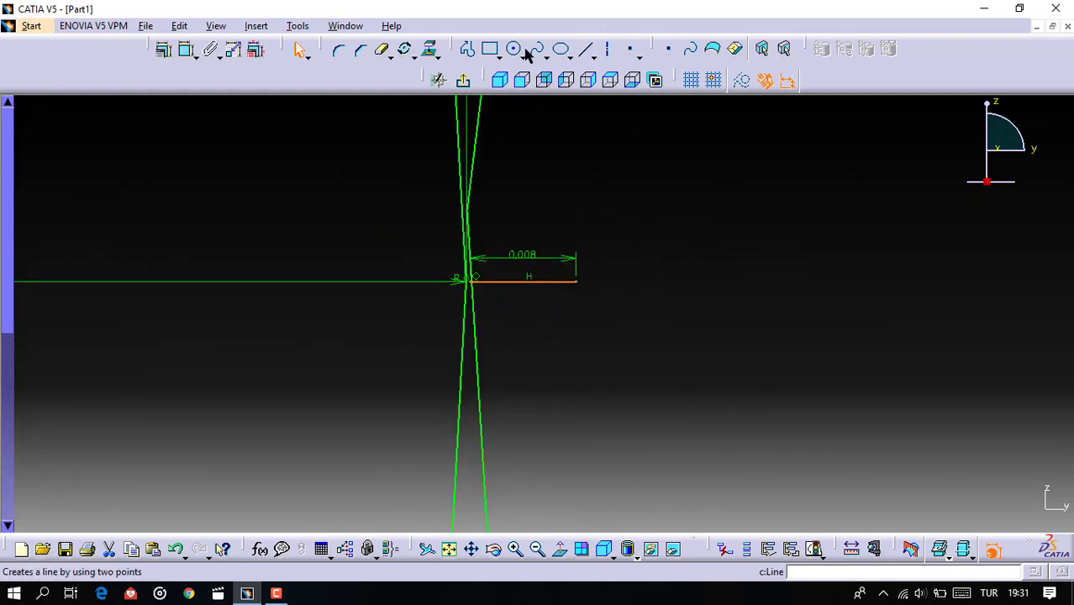
Step: Draw a slanted line at 135° from the short line's end
click(583, 48)
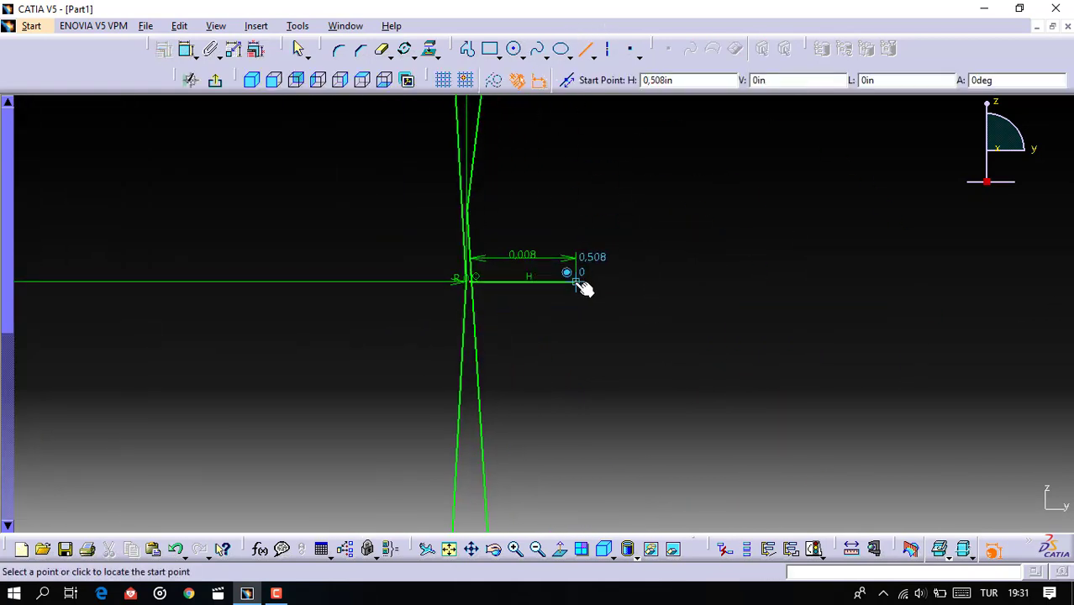
click(578, 282)
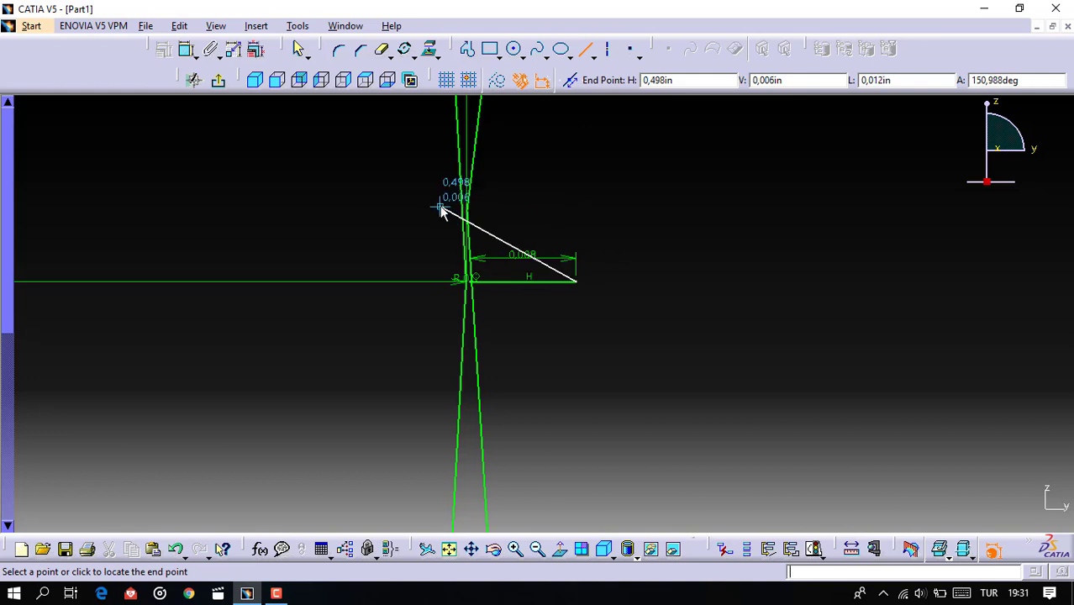
key(Tab)
key(Return)
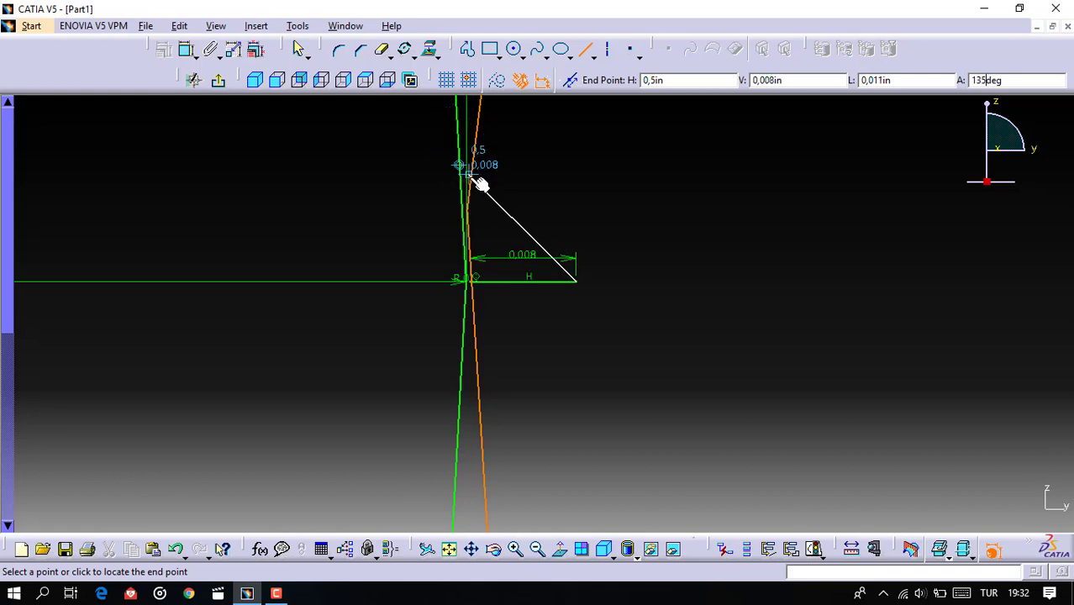
click(485, 185)
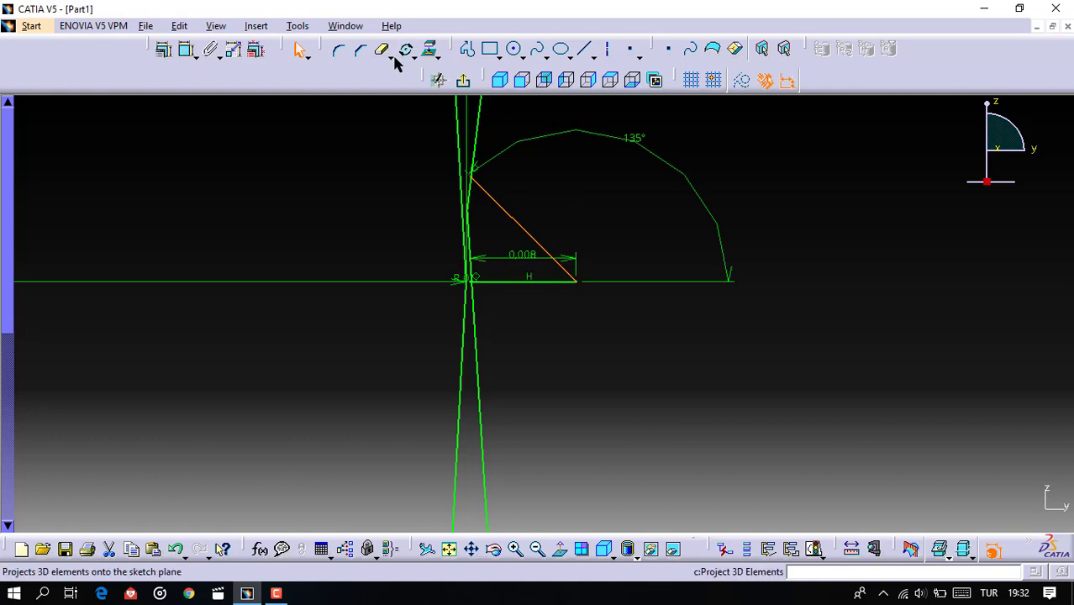
Step: Mirror the 135° line across the horizontal line to form the V tooth
click(428, 51)
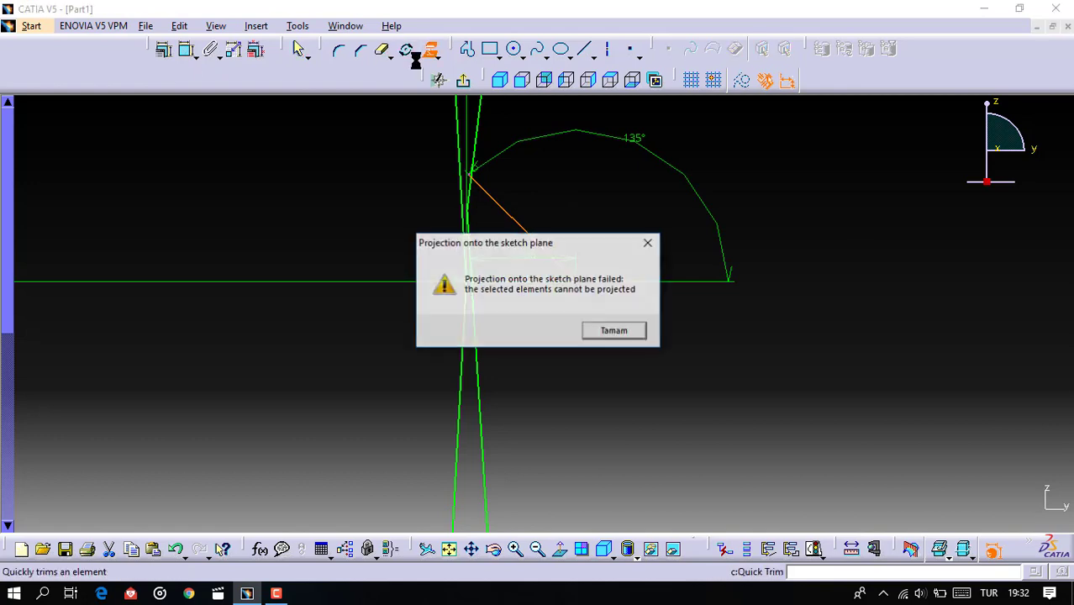
click(650, 243)
click(429, 50)
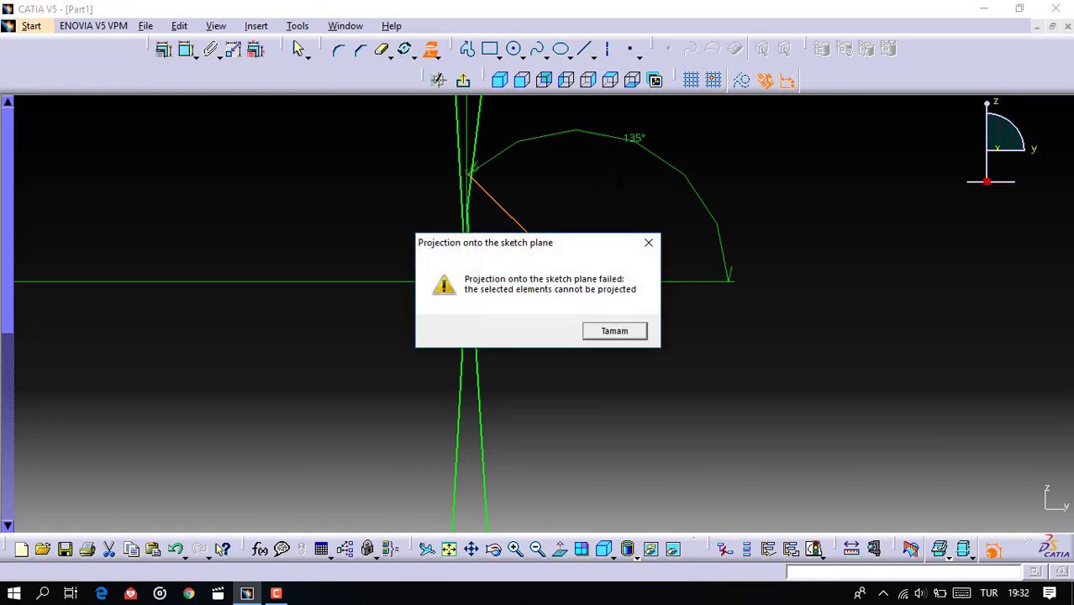
click(650, 243)
click(435, 56)
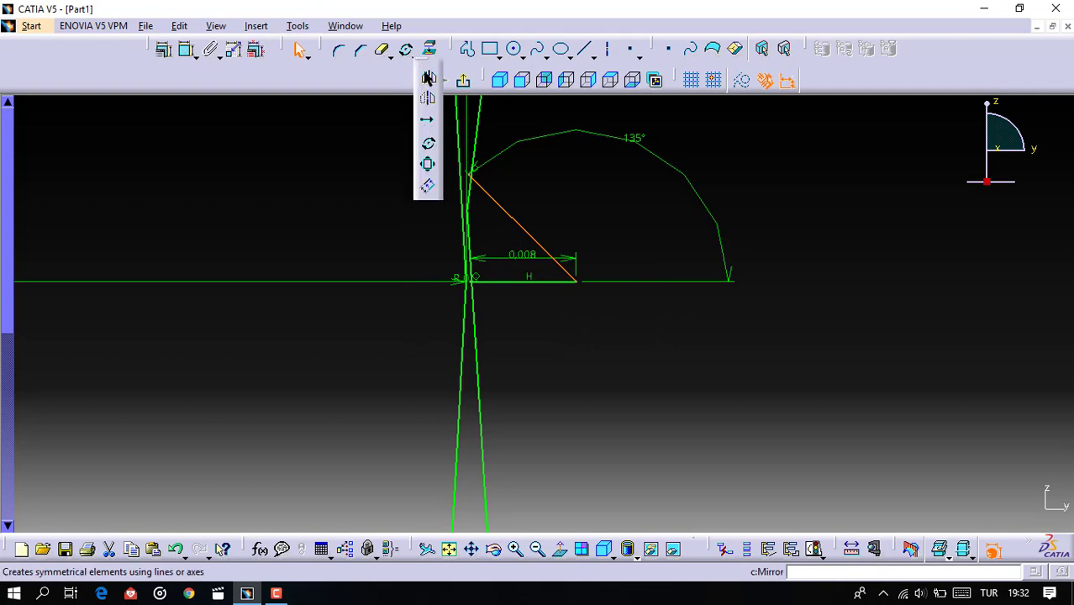
click(429, 78)
click(543, 281)
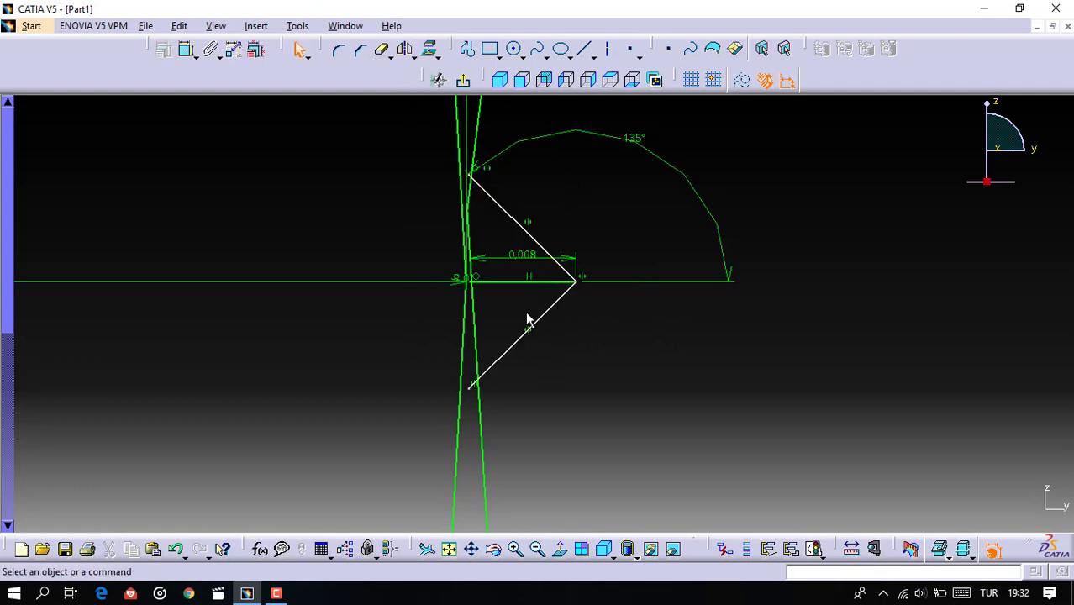
click(467, 99)
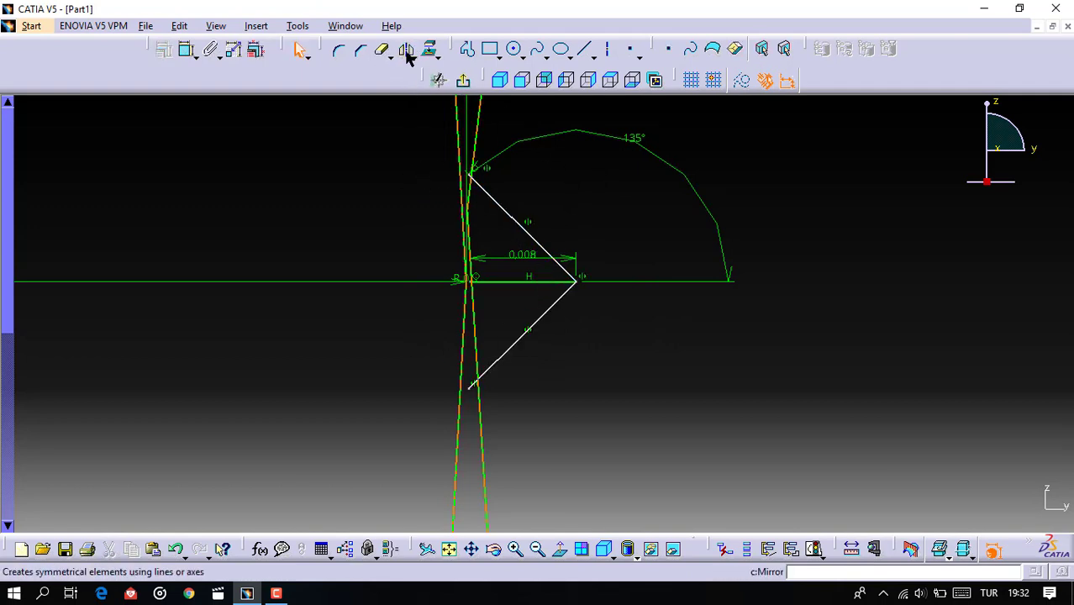
click(436, 56)
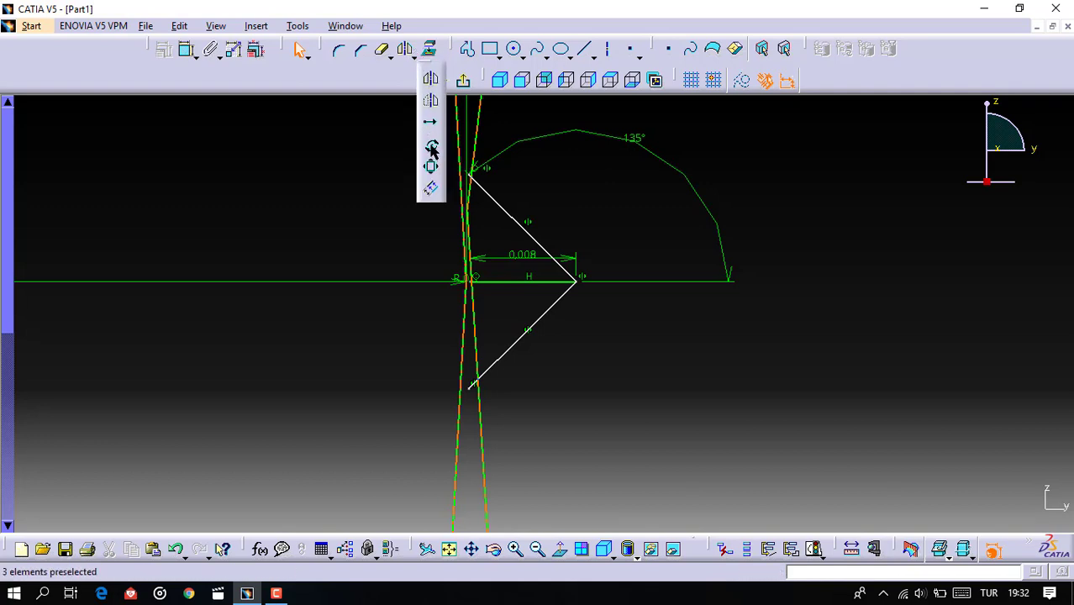
Step: Rotate-duplicate the V tooth about the small circle's centre into 6 copies
click(432, 149)
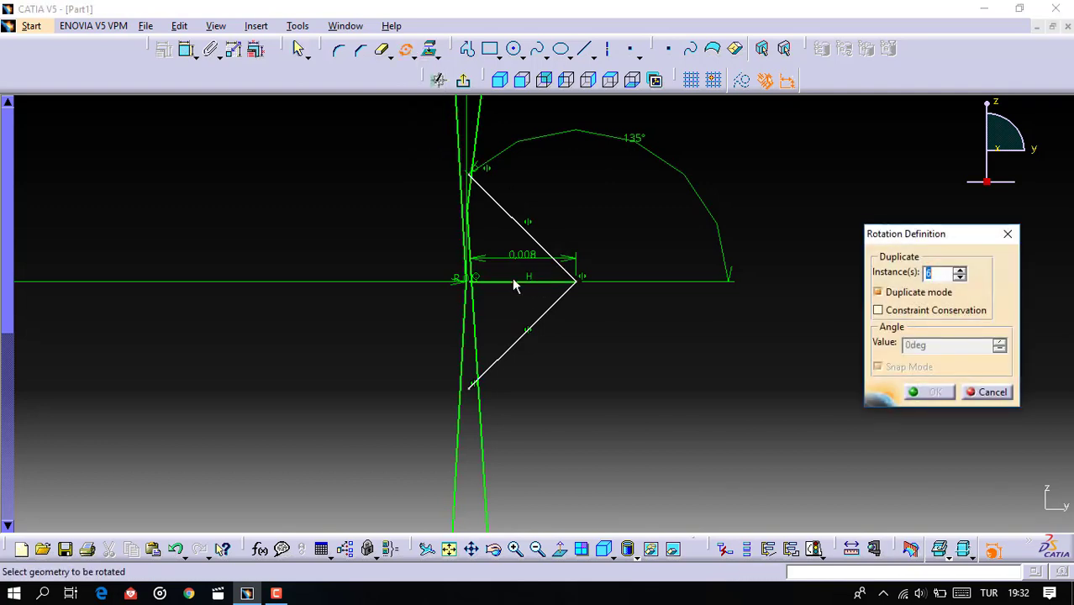
click(537, 239)
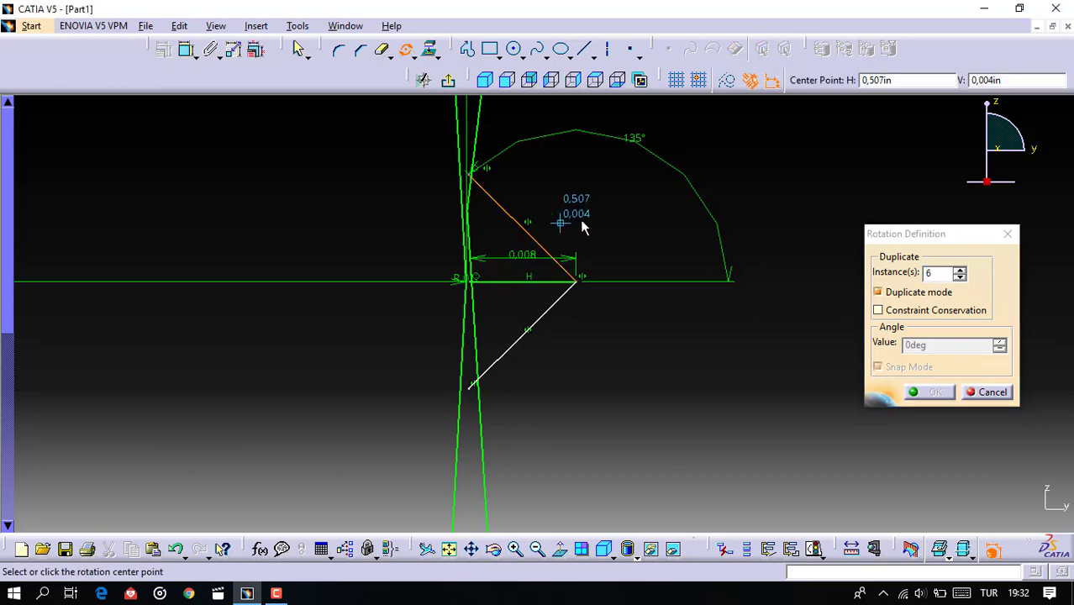
mouse_move(588, 220)
middle_down()
mouse_move(437, 244)
mouse_move(597, 245)
mouse_move(446, 233)
middle_up()
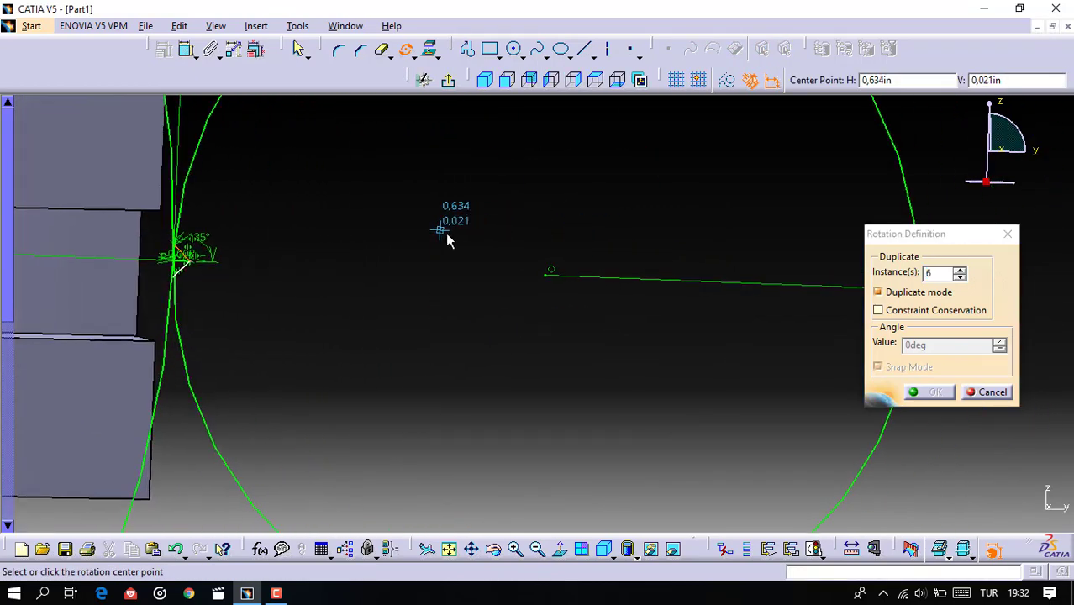
click(547, 271)
middle_drag(616, 306, 466, 304)
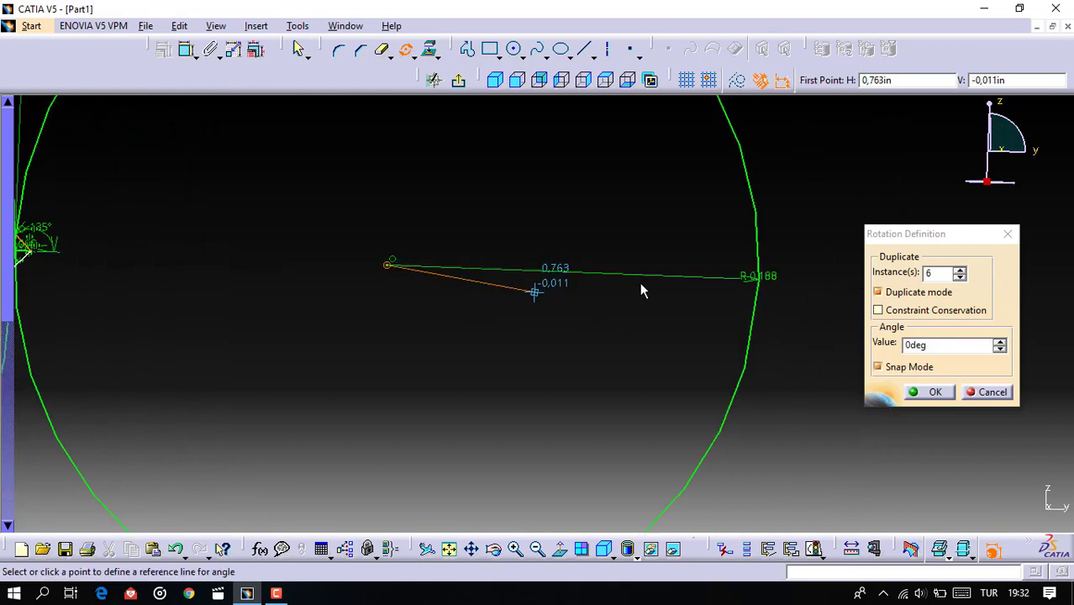
click(765, 277)
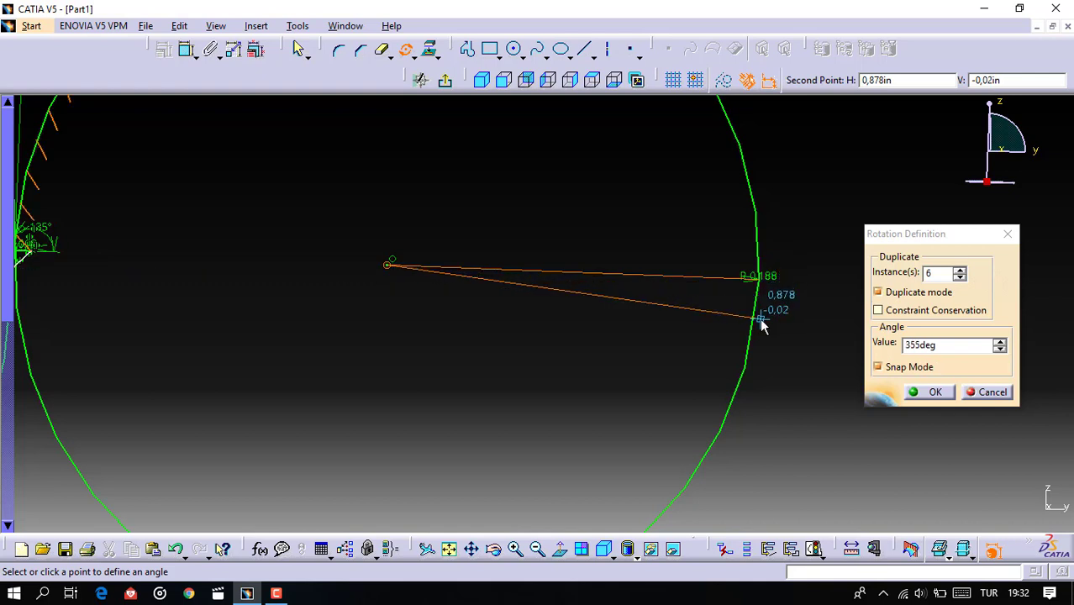
scroll(761, 332, down, 3)
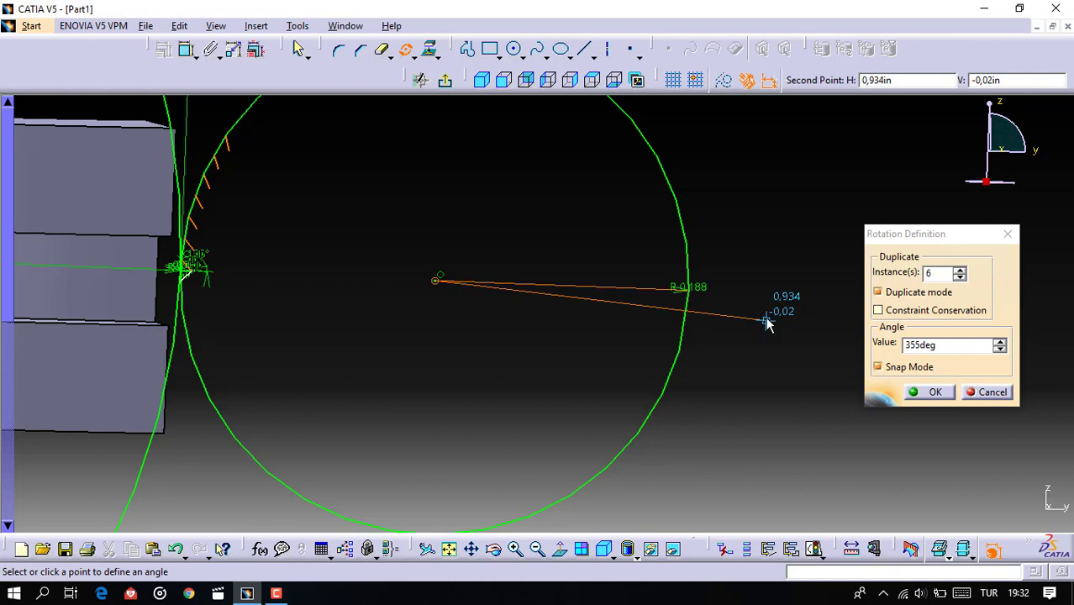
click(766, 324)
scroll(267, 306, up, 3)
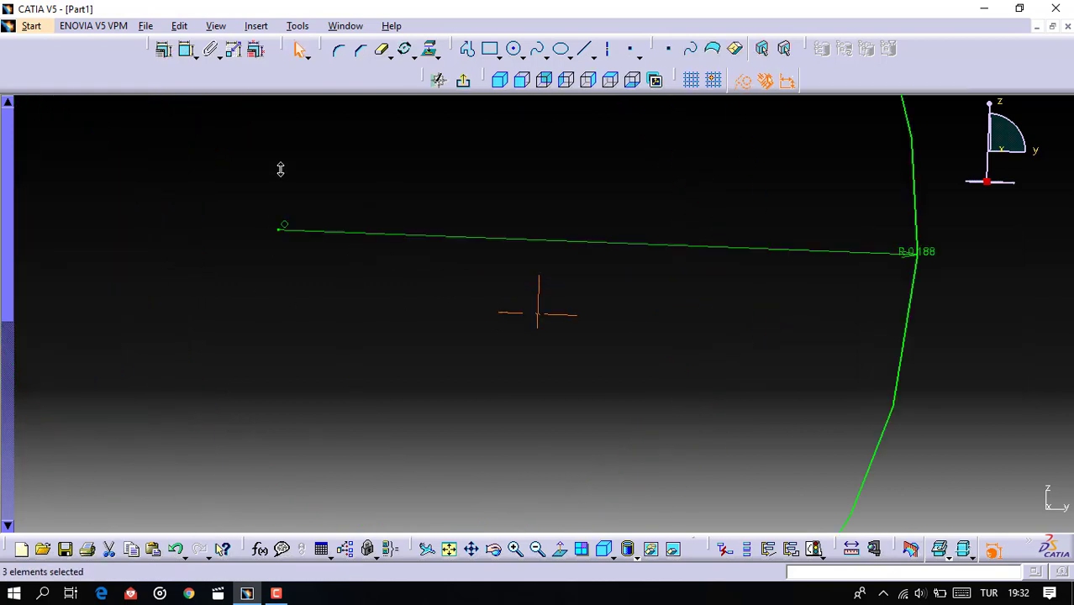
middle_drag(859, 304, 438, 333)
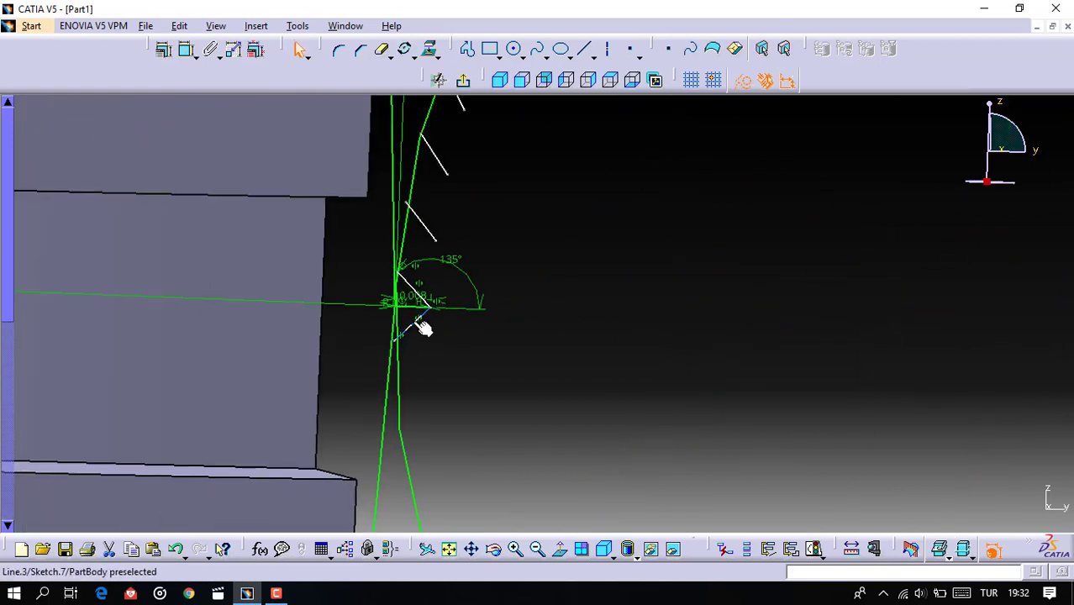
Step: Add a second set of rotated tooth copies about the same centre
click(404, 49)
mouse_move(669, 313)
middle_down()
mouse_move(617, 385)
mouse_move(383, 264)
middle_up()
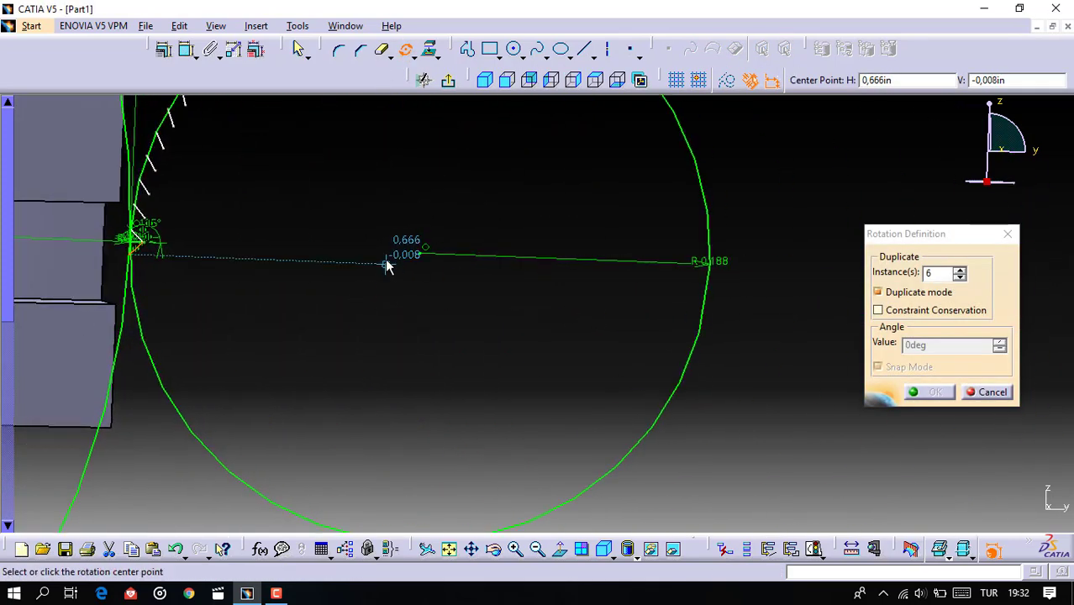
click(423, 254)
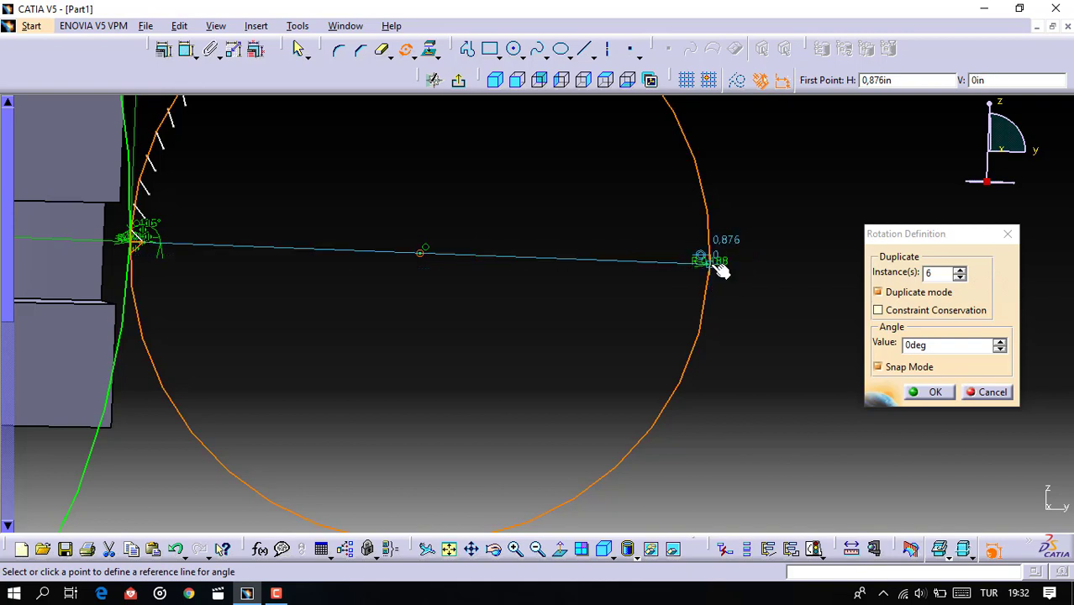
click(716, 264)
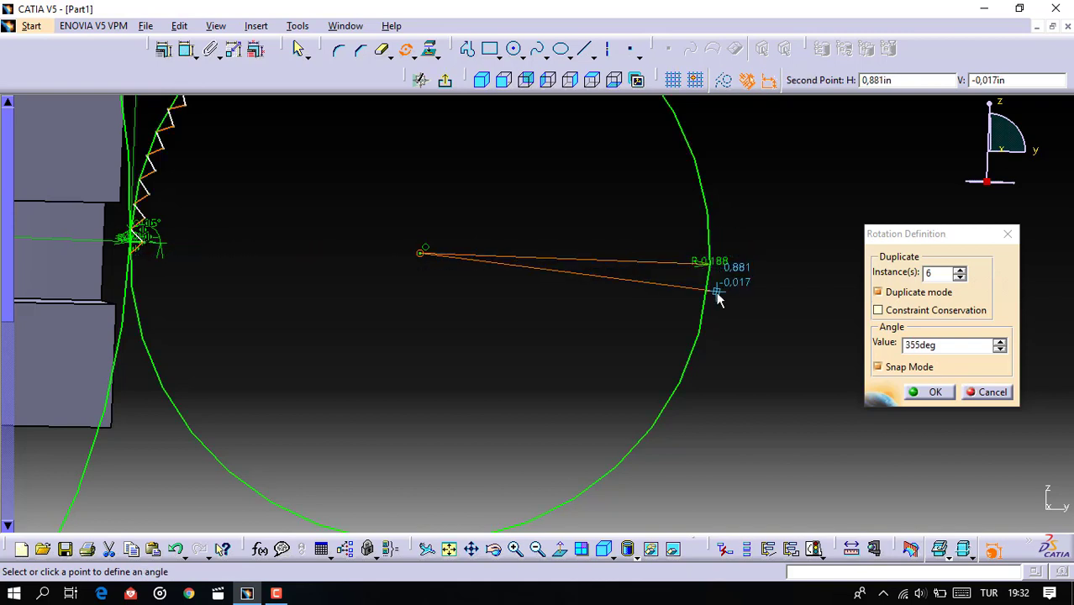
click(716, 292)
mouse_move(266, 267)
middle_down()
mouse_move(281, 306)
mouse_move(722, 372)
mouse_move(675, 147)
mouse_move(594, 157)
mouse_move(643, 380)
mouse_move(515, 249)
middle_up()
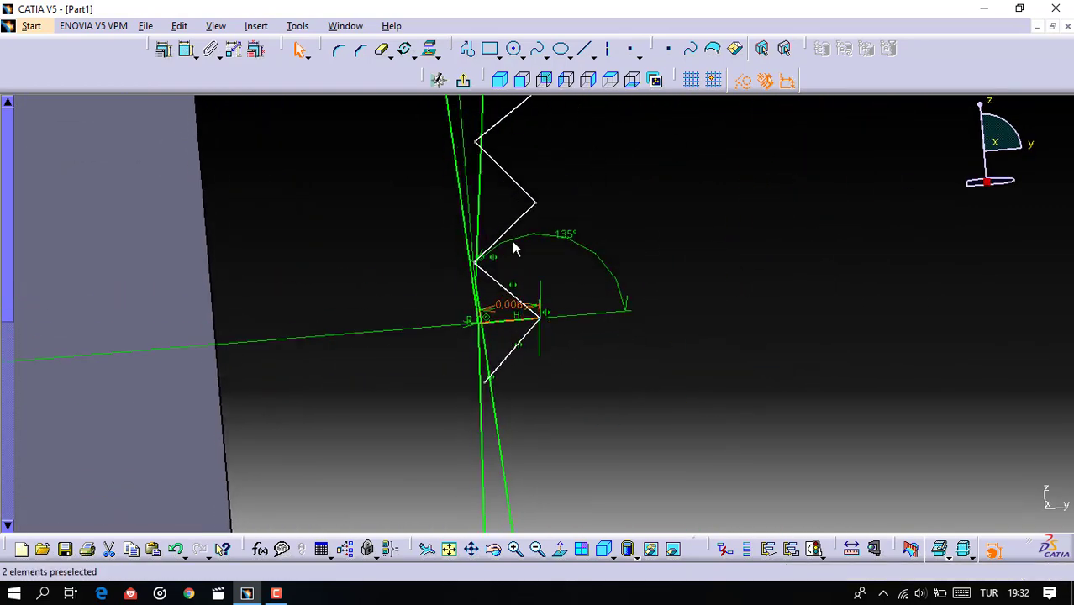
Step: Rotate-duplicate the tooth lines about the circle's centre, after cancelling a misplaced attempt
click(405, 49)
click(504, 353)
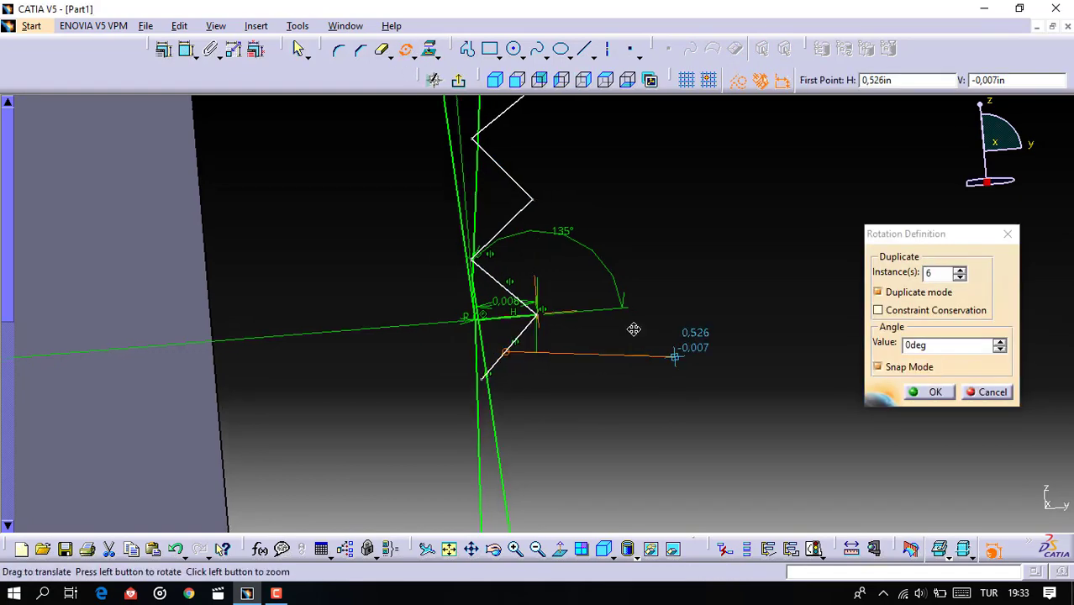
middle_drag(633, 329, 533, 308)
click(999, 388)
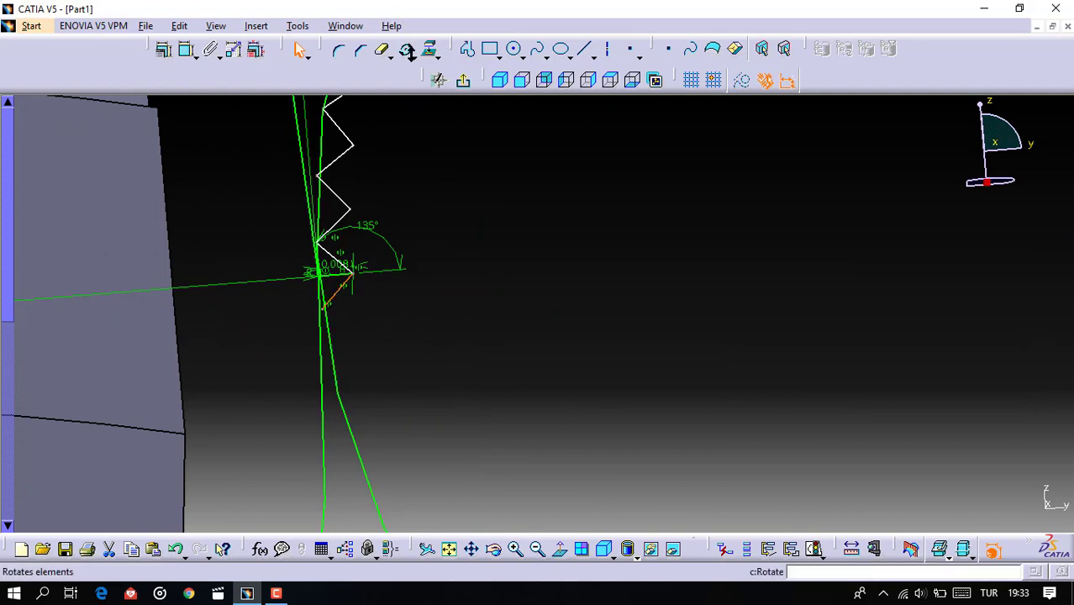
click(406, 52)
middle_drag(460, 340, 471, 189)
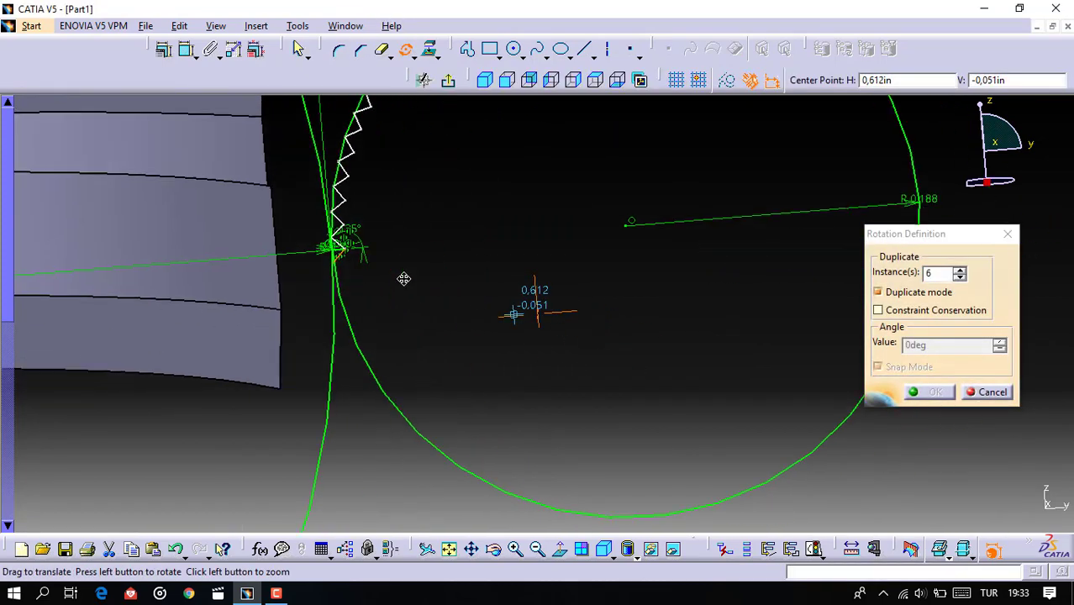
click(491, 215)
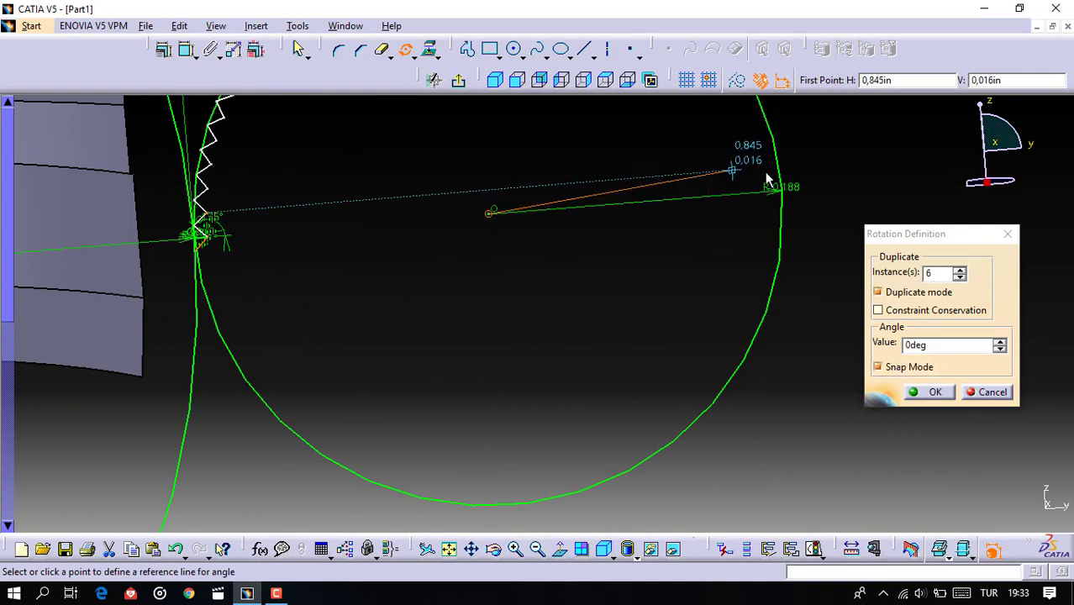
click(784, 188)
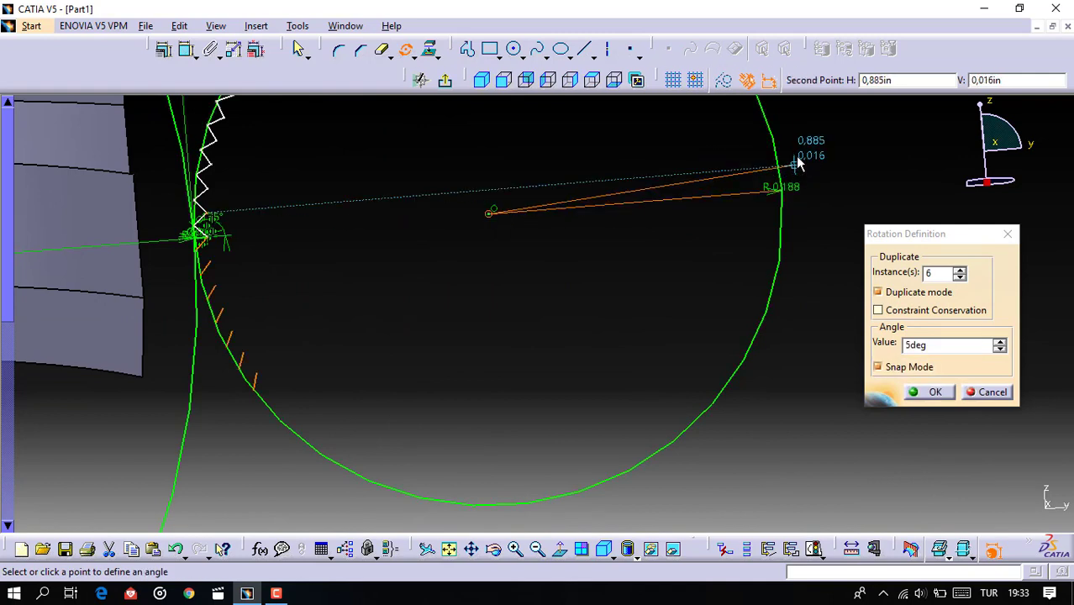
click(796, 155)
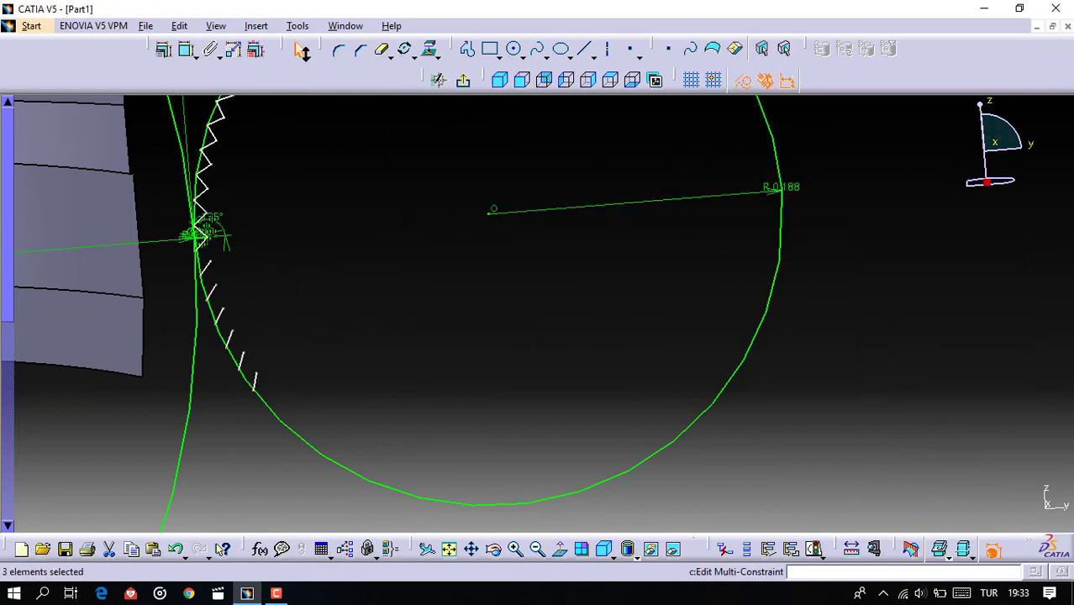
Step: Create another rotated set of teeth extending the zigzag below the original V
click(406, 51)
scroll(539, 306, up, 3)
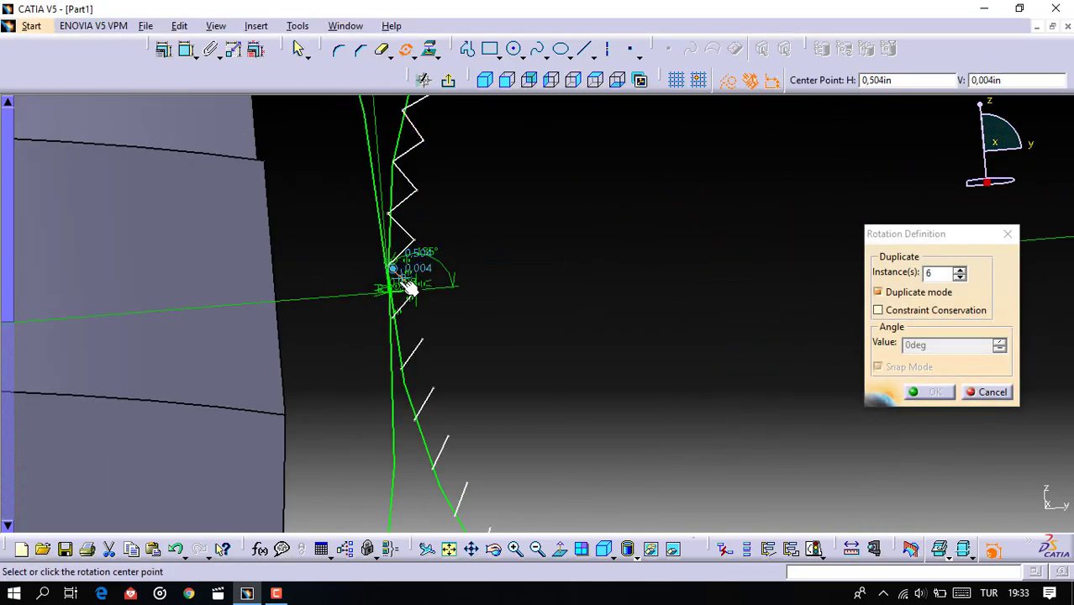
click(405, 284)
click(1008, 235)
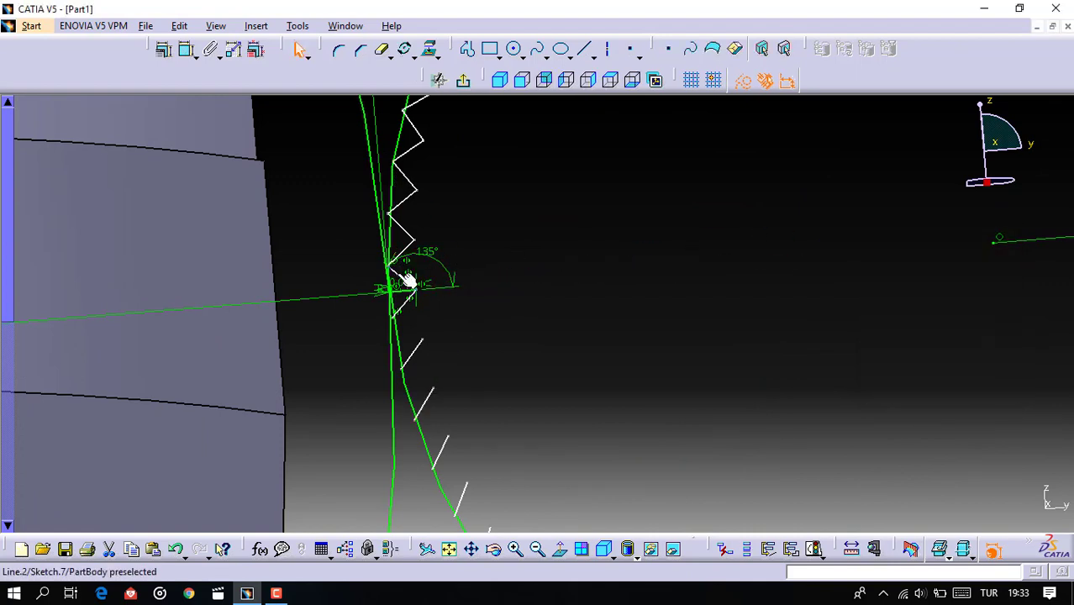
click(405, 48)
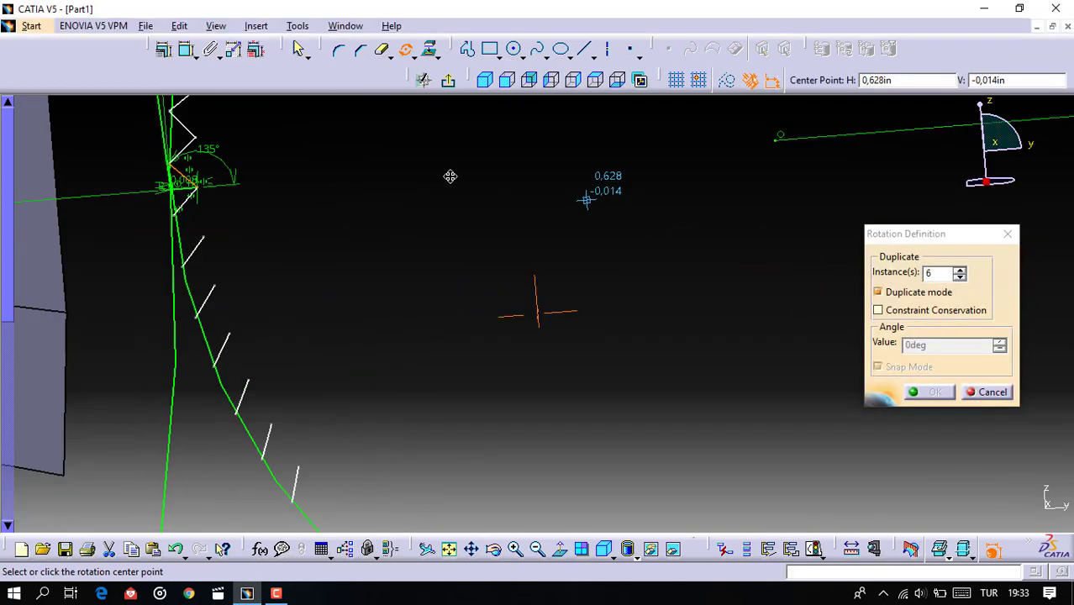
mouse_move(1030, 242)
middle_down()
mouse_move(544, 191)
mouse_move(588, 252)
middle_up()
click(502, 191)
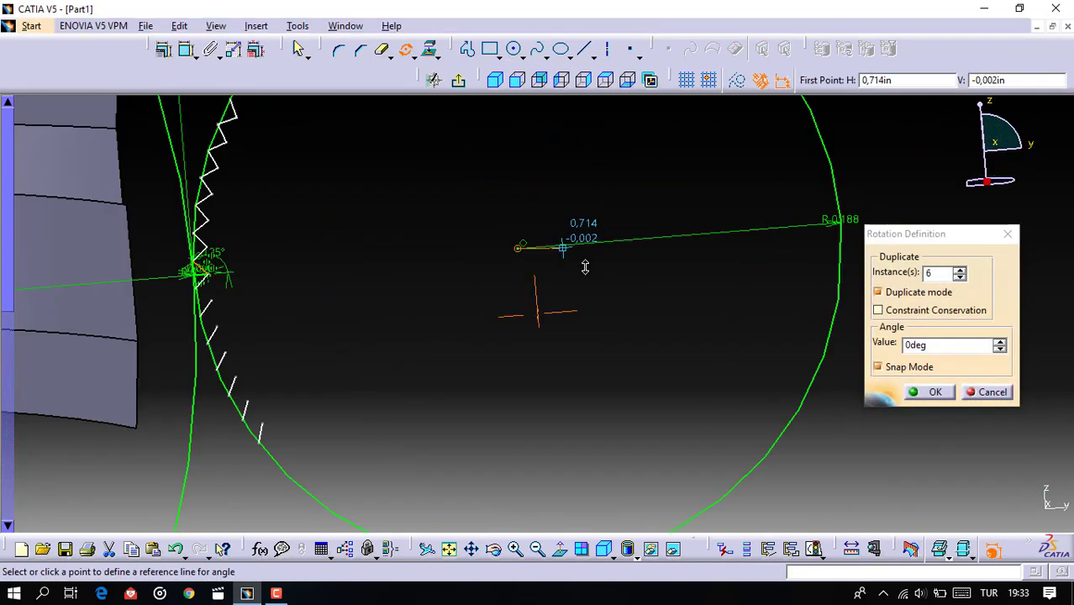
click(839, 227)
click(840, 205)
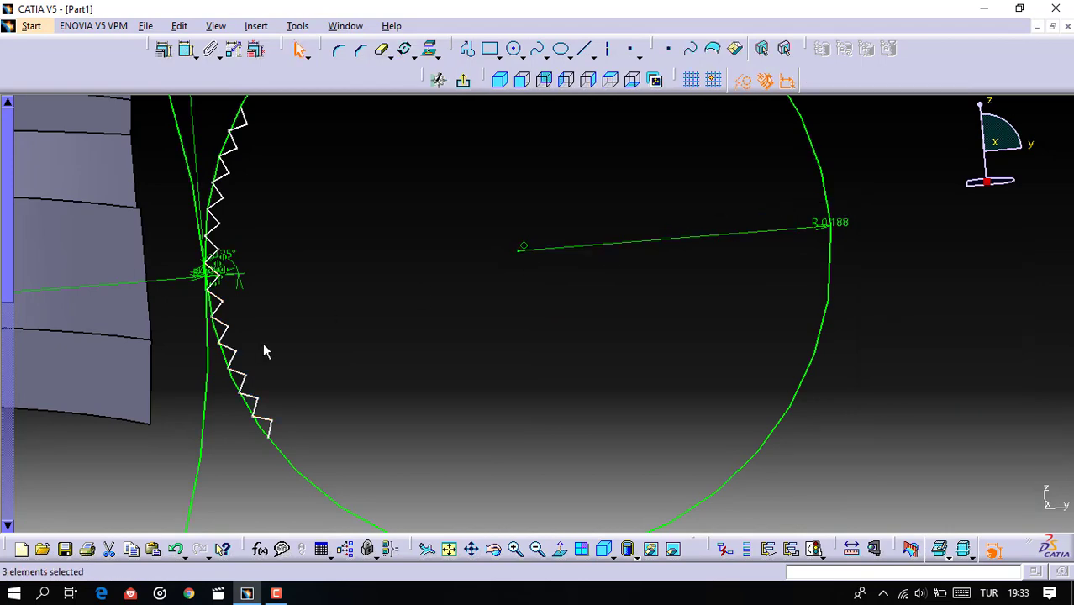
mouse_move(263, 342)
middle_down()
mouse_move(546, 304)
mouse_move(539, 194)
mouse_move(590, 293)
mouse_move(582, 348)
mouse_move(465, 260)
mouse_move(619, 245)
middle_up()
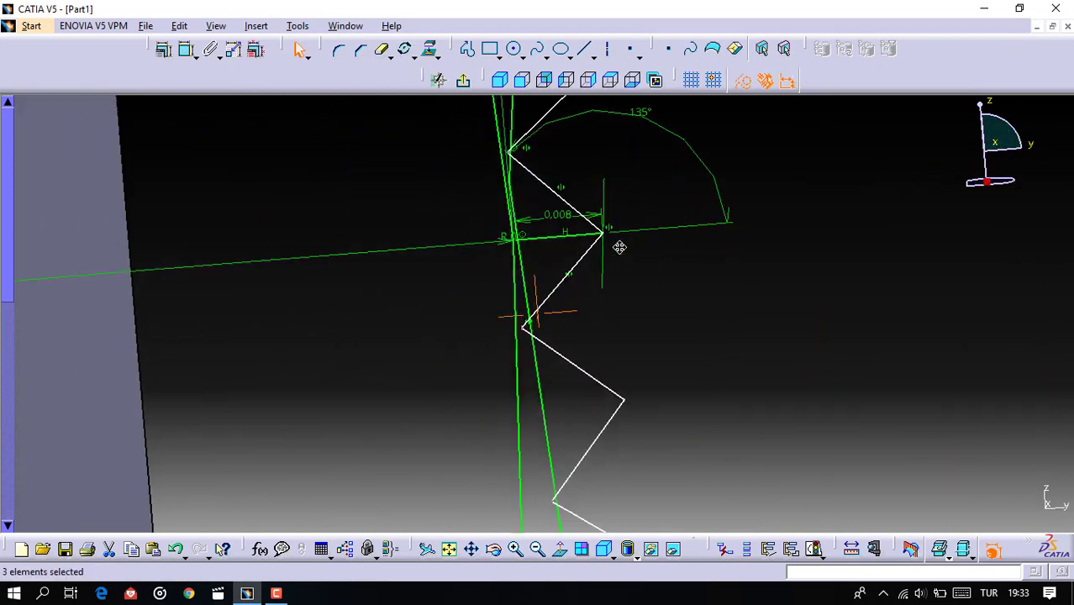
mouse_move(593, 492)
middle_down()
mouse_move(629, 450)
mouse_move(618, 232)
mouse_move(588, 202)
mouse_move(791, 314)
mouse_move(558, 168)
mouse_move(619, 314)
middle_up()
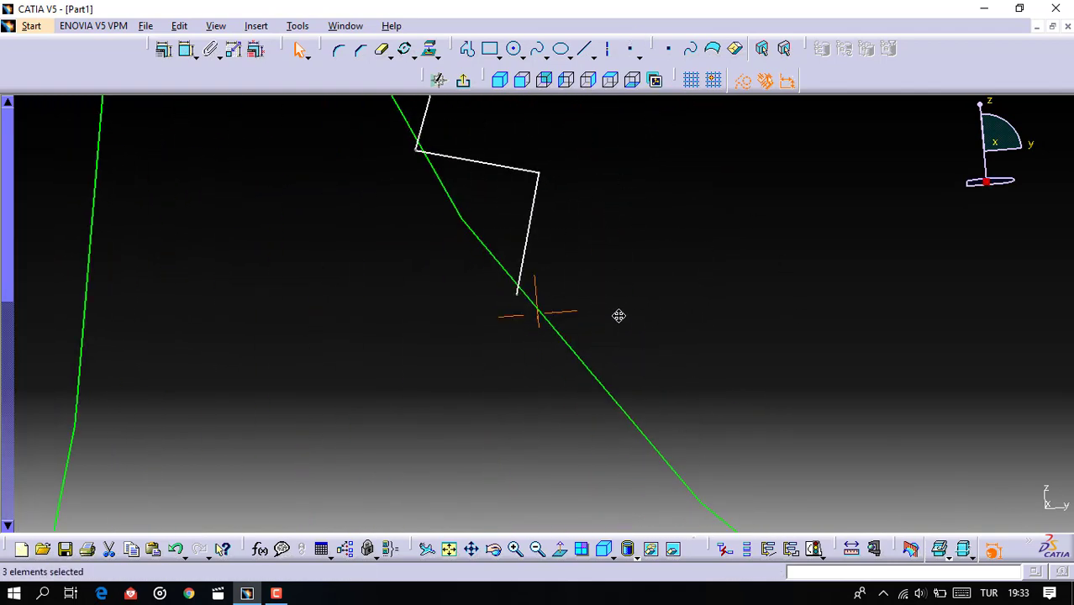
Step: Quick Trim the circle pieces between the first zigzag tooth vertices
click(383, 52)
mouse_move(487, 257)
middle_down()
mouse_move(545, 343)
mouse_move(582, 326)
middle_up()
click(583, 326)
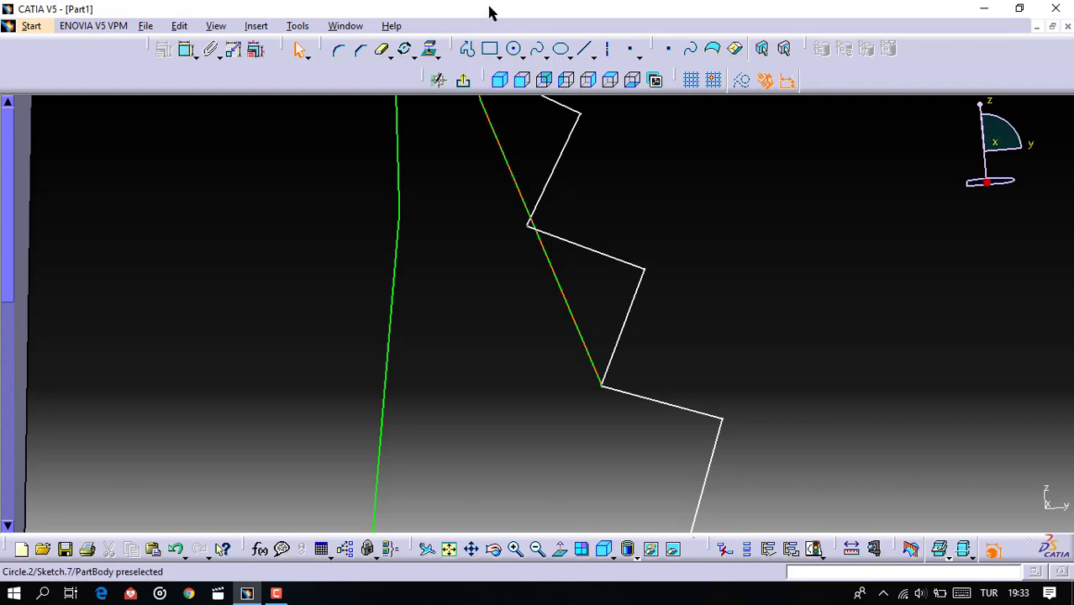
click(383, 51)
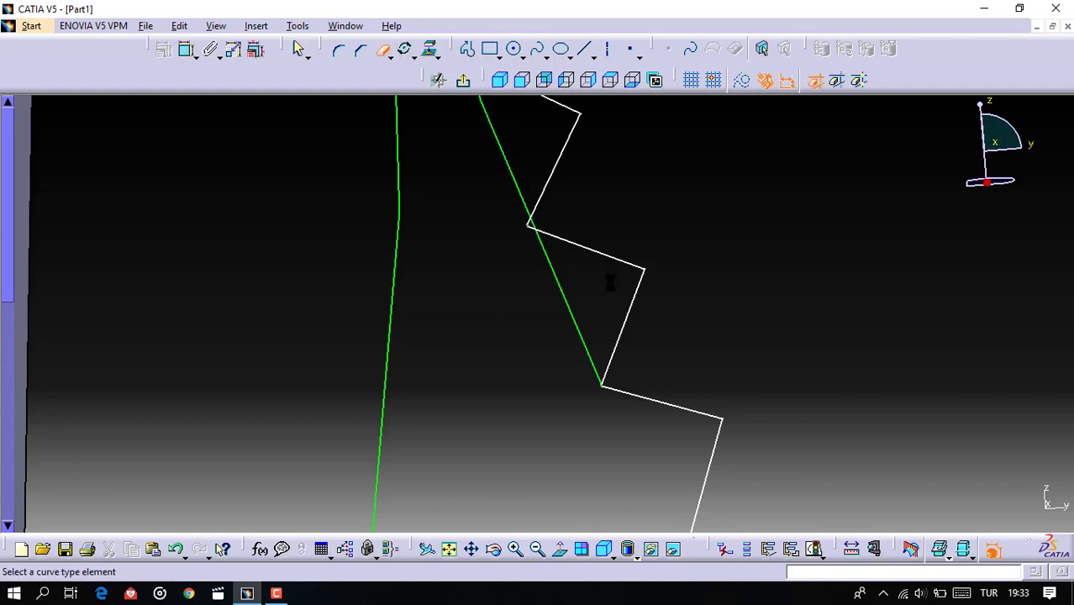
click(564, 297)
click(383, 51)
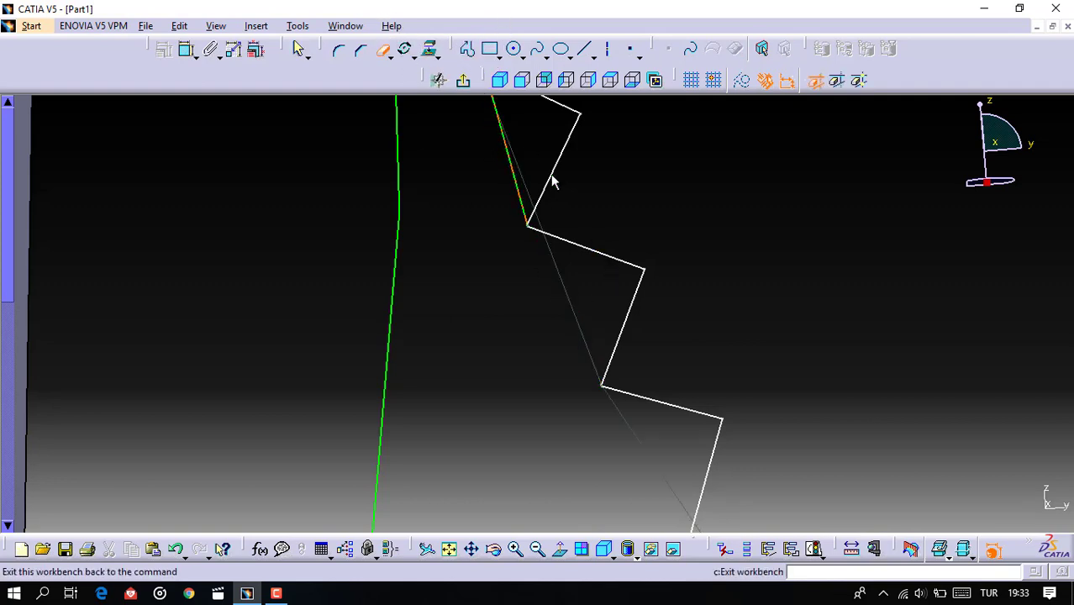
middle_drag(552, 180, 583, 330)
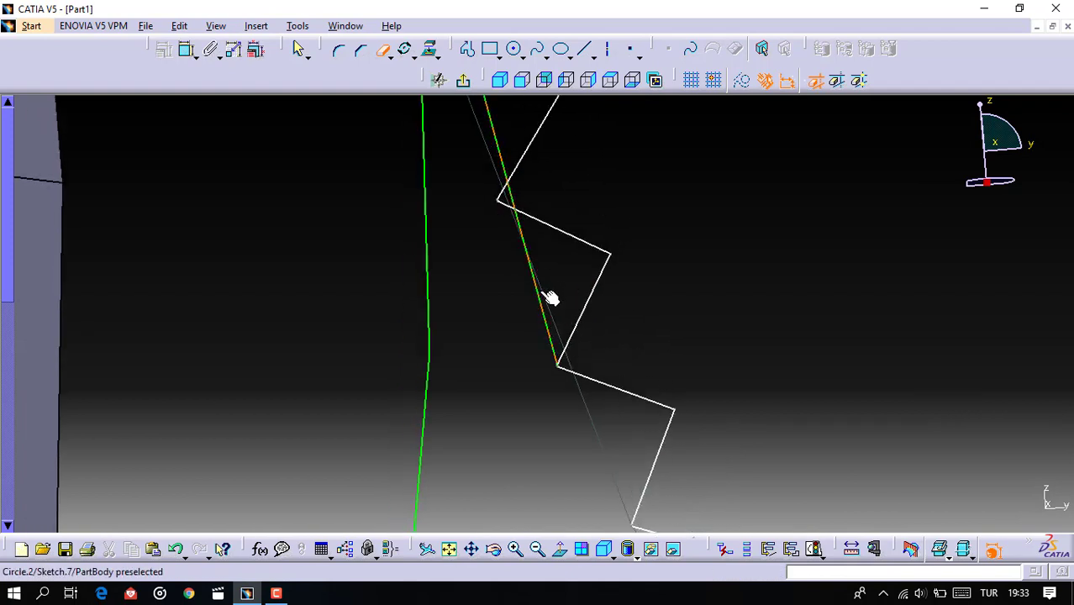
click(548, 300)
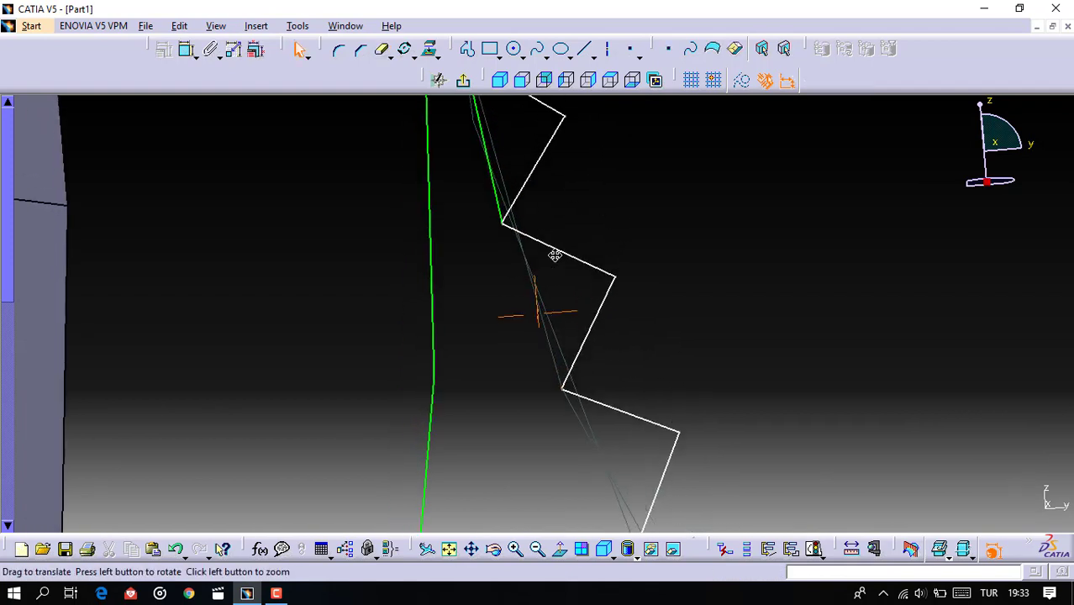
middle_drag(548, 301, 569, 324)
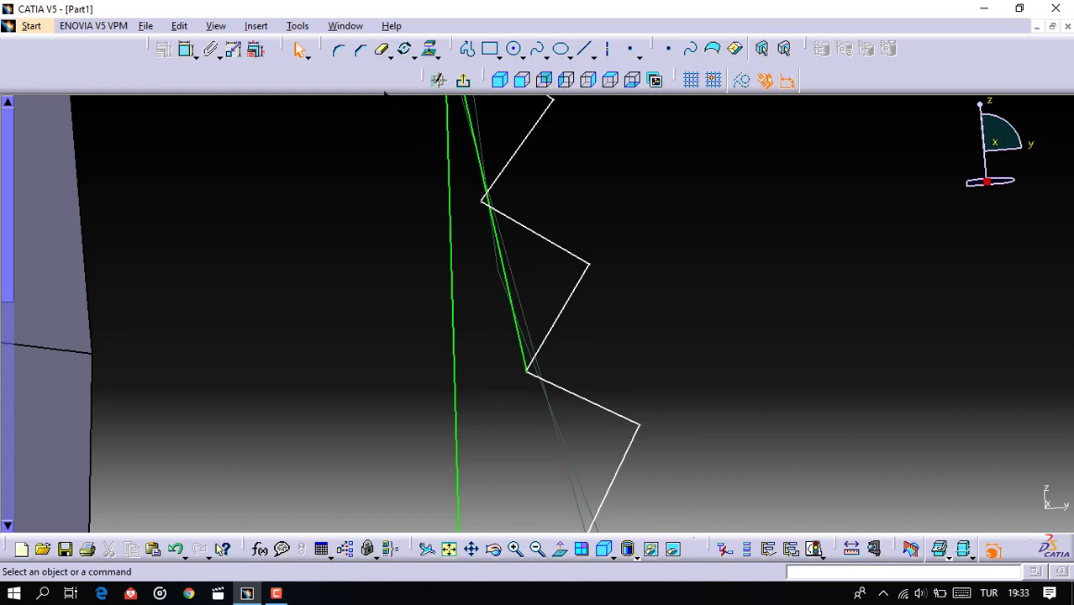
Step: Trim the next leftover curve segment while zooming in on the zigzag
click(382, 51)
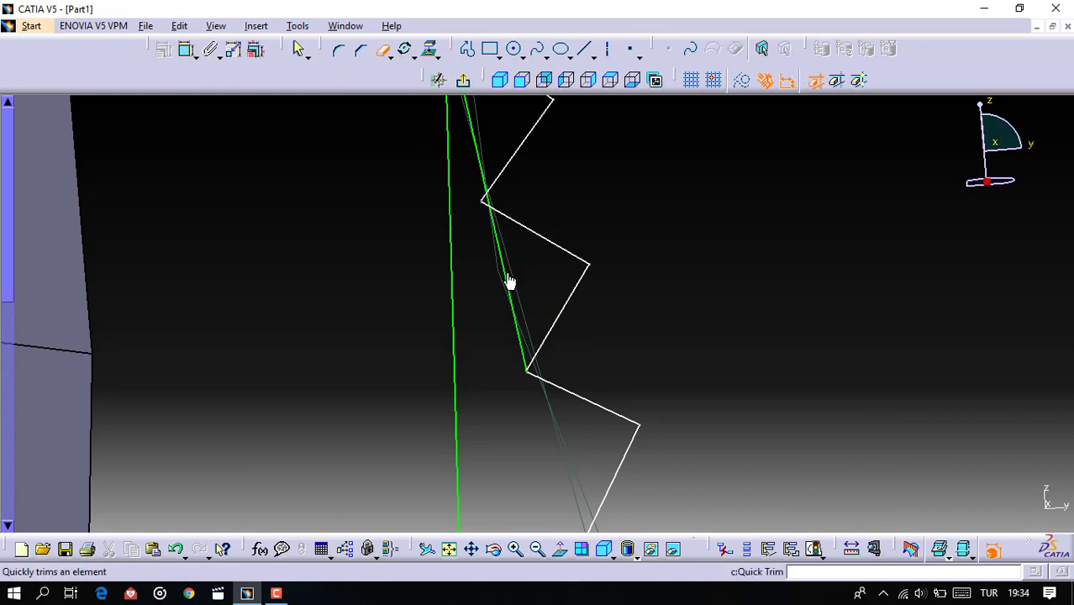
click(515, 282)
middle_drag(515, 281, 528, 295)
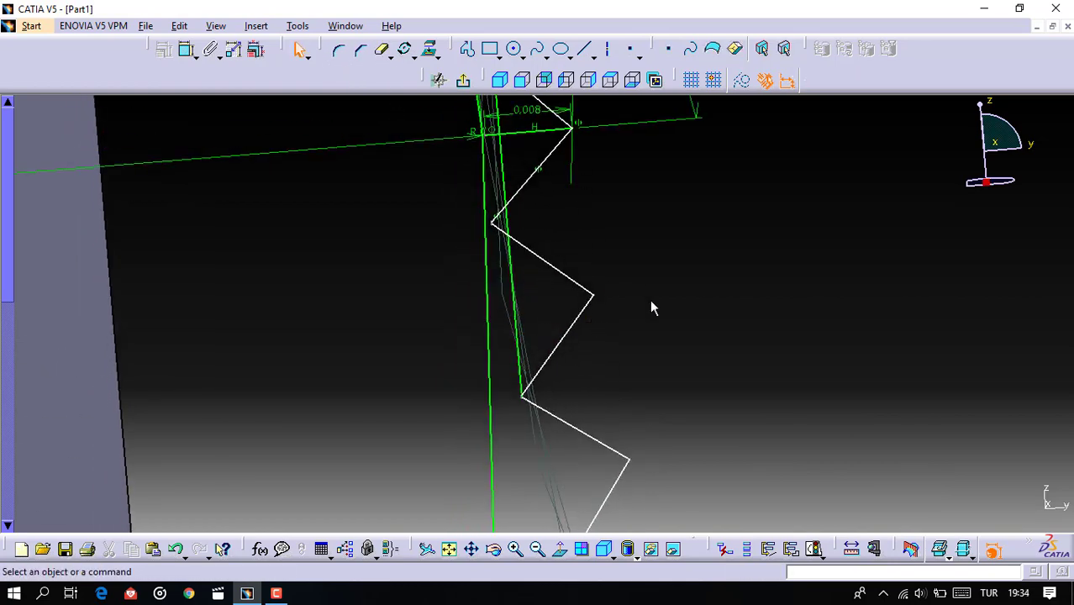
mouse_move(651, 308)
middle_down()
mouse_move(649, 412)
mouse_move(616, 125)
mouse_move(657, 237)
mouse_move(674, 125)
middle_up()
mouse_move(585, 348)
middle_down()
mouse_move(754, 295)
mouse_move(680, 380)
mouse_move(664, 438)
mouse_move(674, 478)
mouse_move(639, 441)
mouse_move(643, 171)
mouse_move(662, 410)
mouse_move(650, 339)
middle_up()
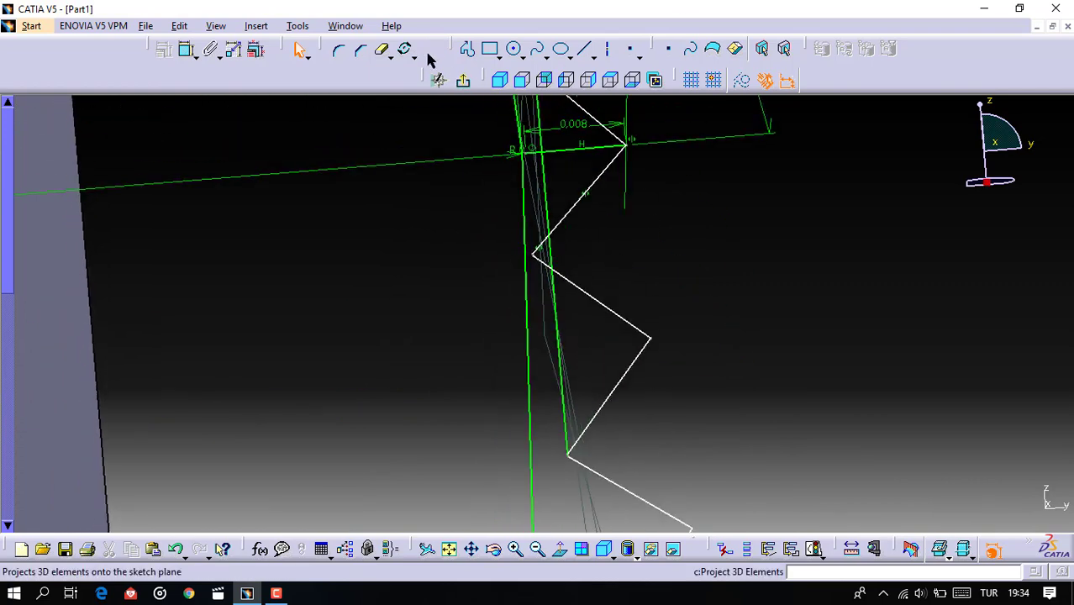
click(383, 51)
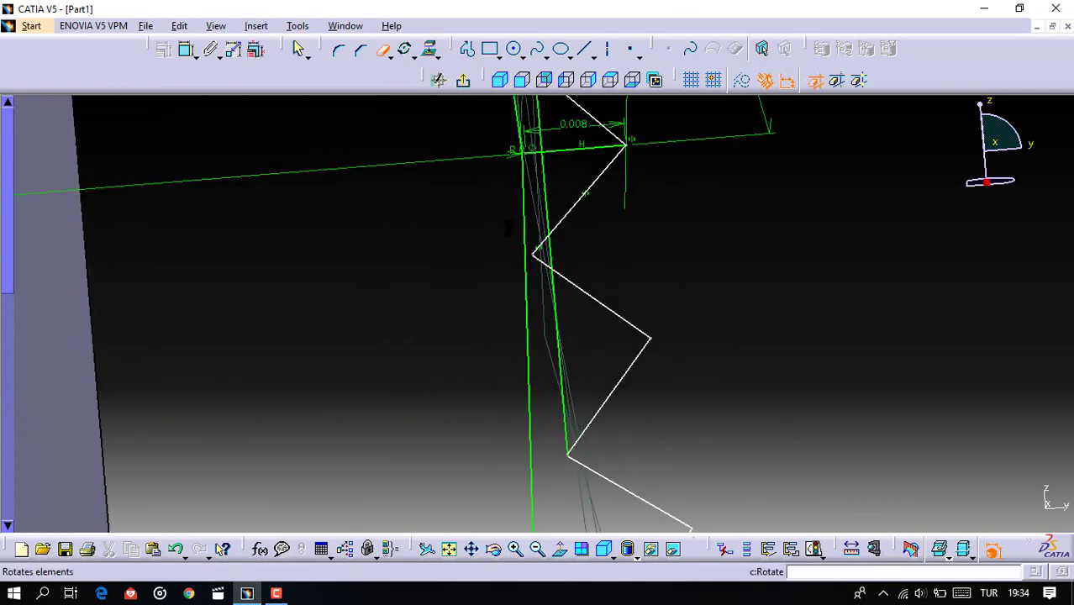
click(565, 347)
Step: Trim the leftover circle and line pieces at the next teeth along the arc
click(380, 54)
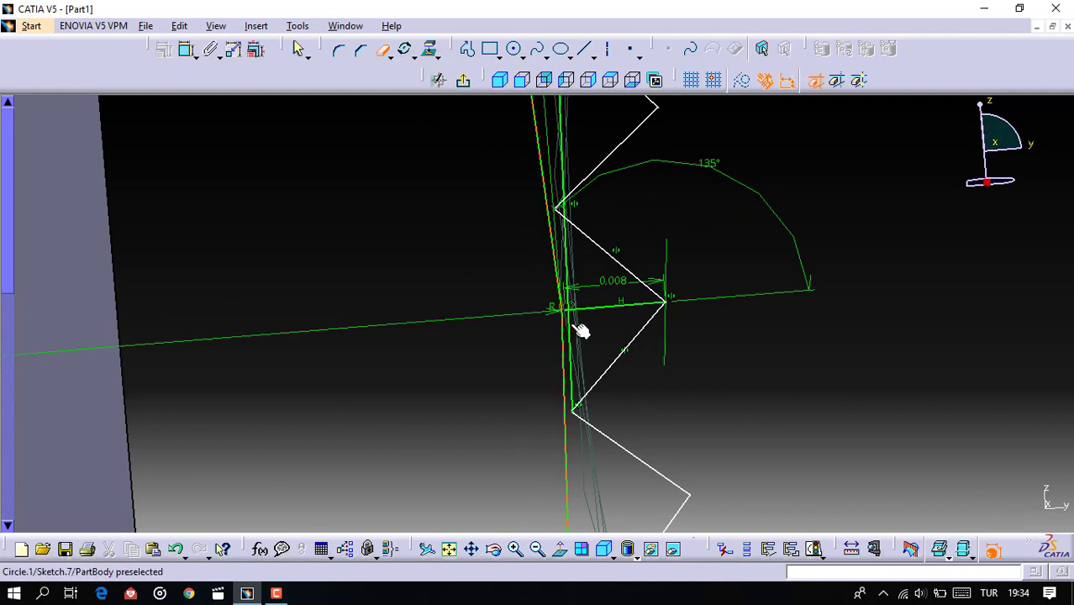
click(569, 318)
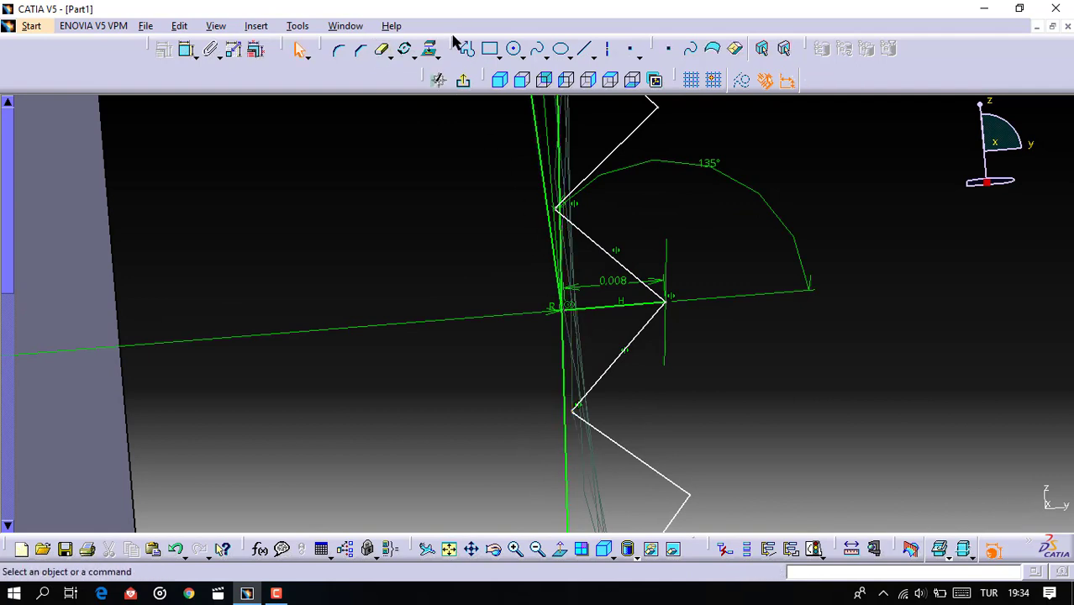
click(384, 52)
click(571, 244)
middle_drag(588, 269, 607, 492)
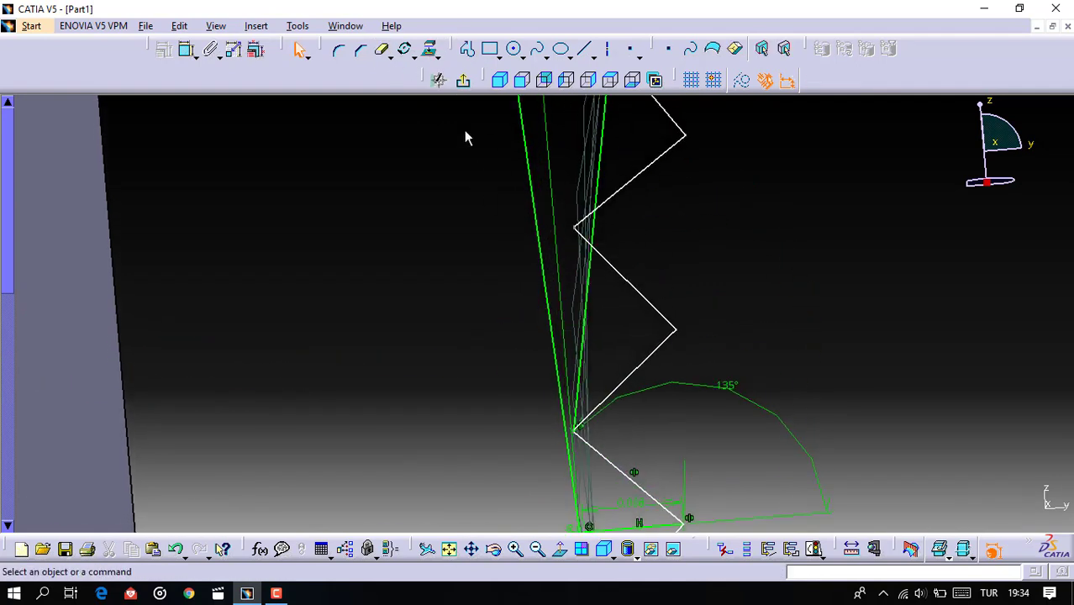
click(383, 52)
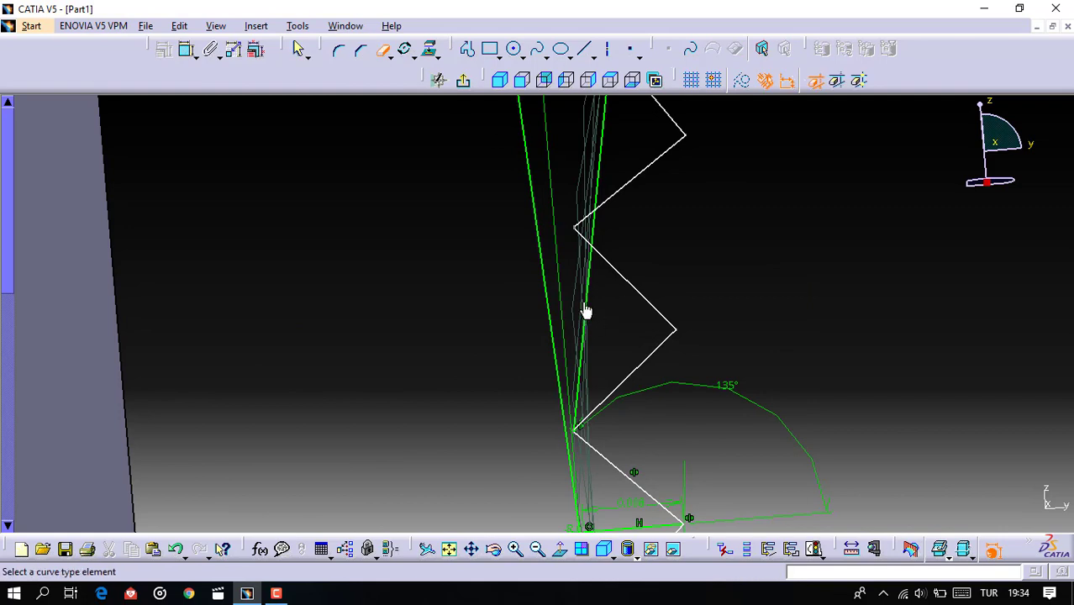
middle_drag(594, 310, 649, 368)
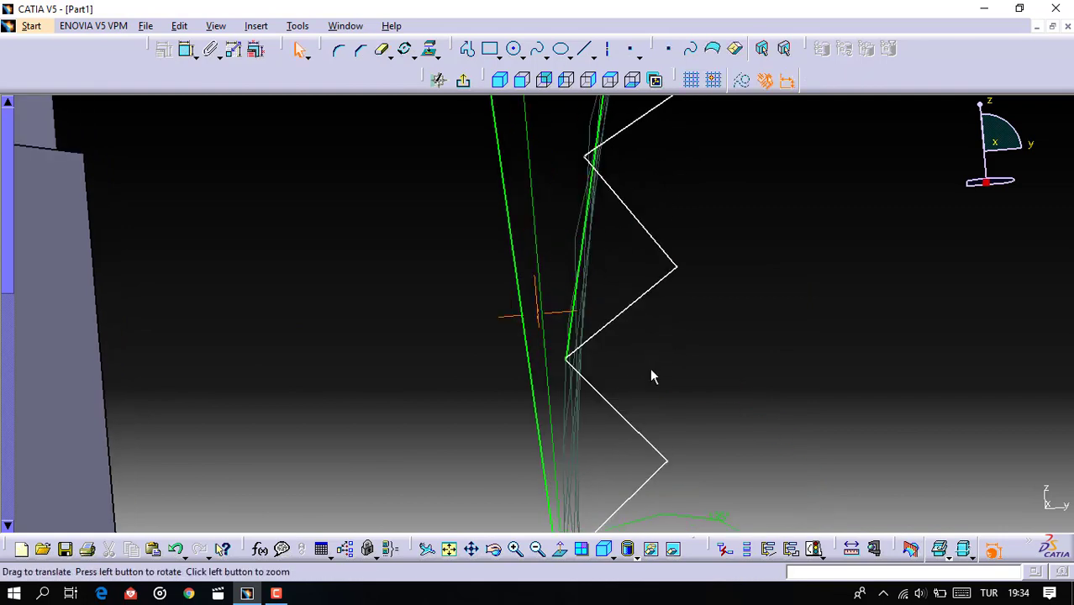
click(386, 54)
click(591, 279)
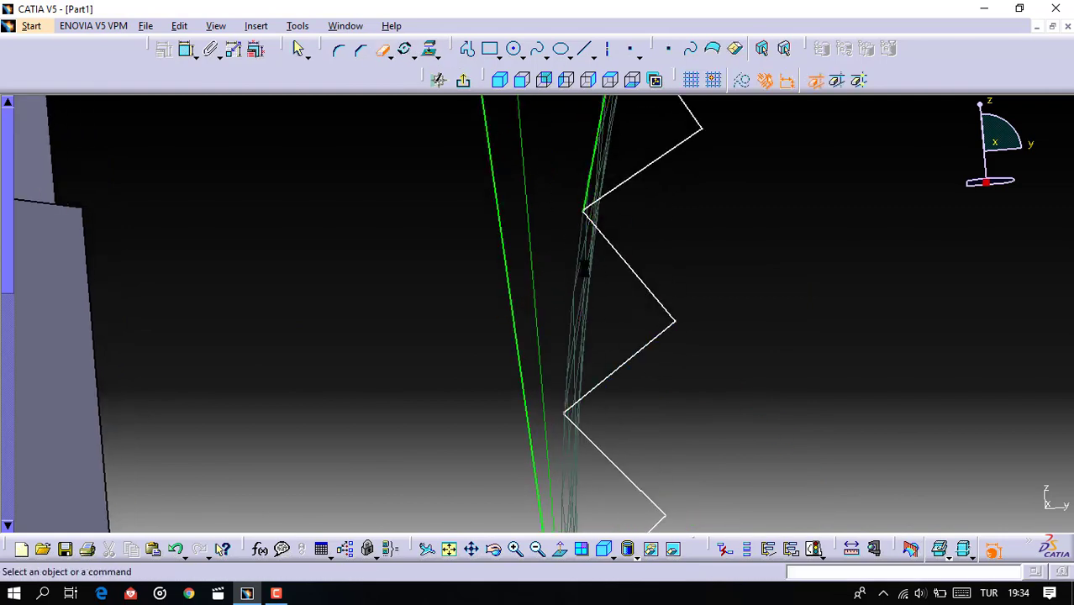
Step: Trim the remaining segments under the last teeth, then view the full serrated profile
click(382, 49)
middle_drag(605, 302, 636, 335)
click(616, 271)
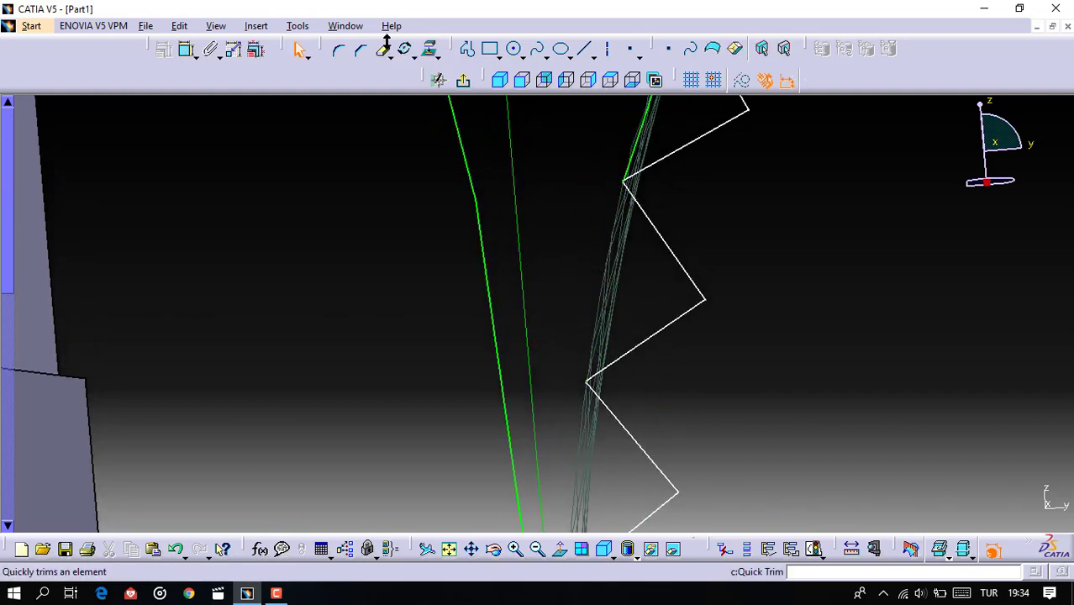
middle_drag(683, 361, 730, 401)
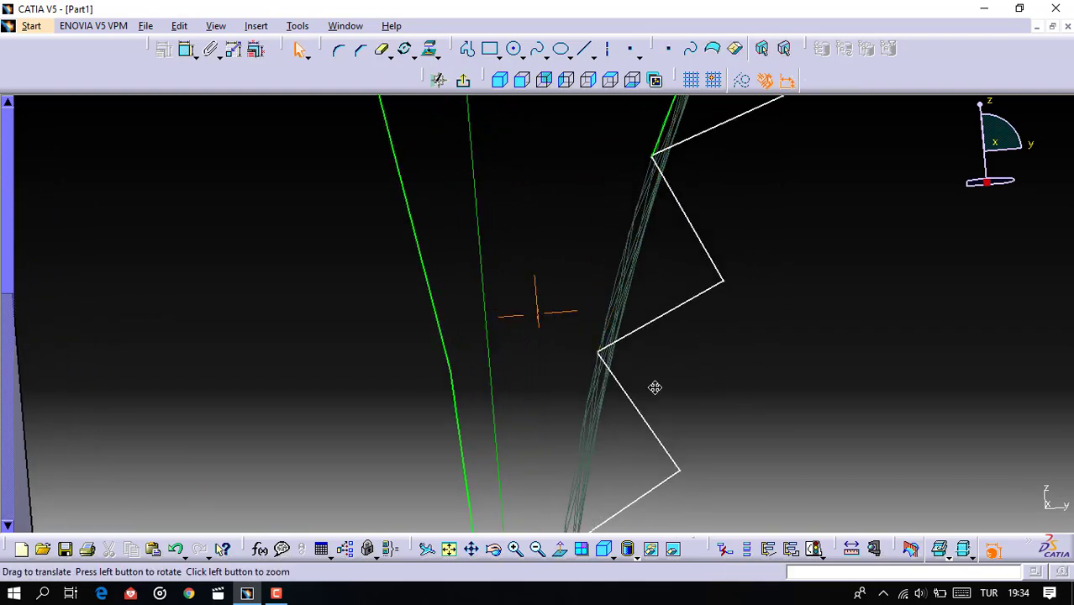
middle_drag(655, 386, 595, 340)
click(348, 54)
click(385, 50)
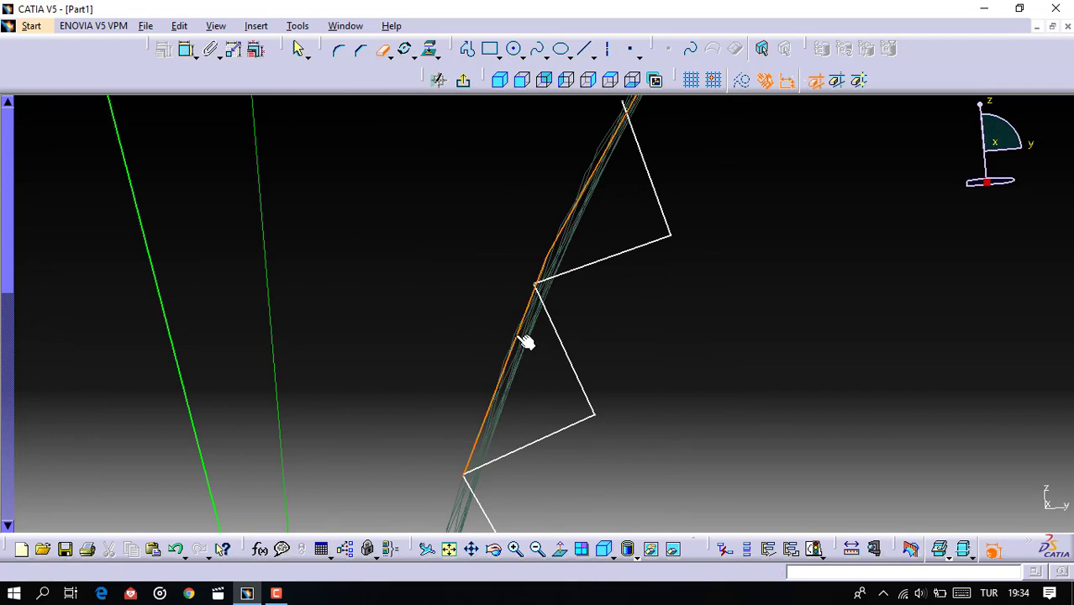
click(525, 343)
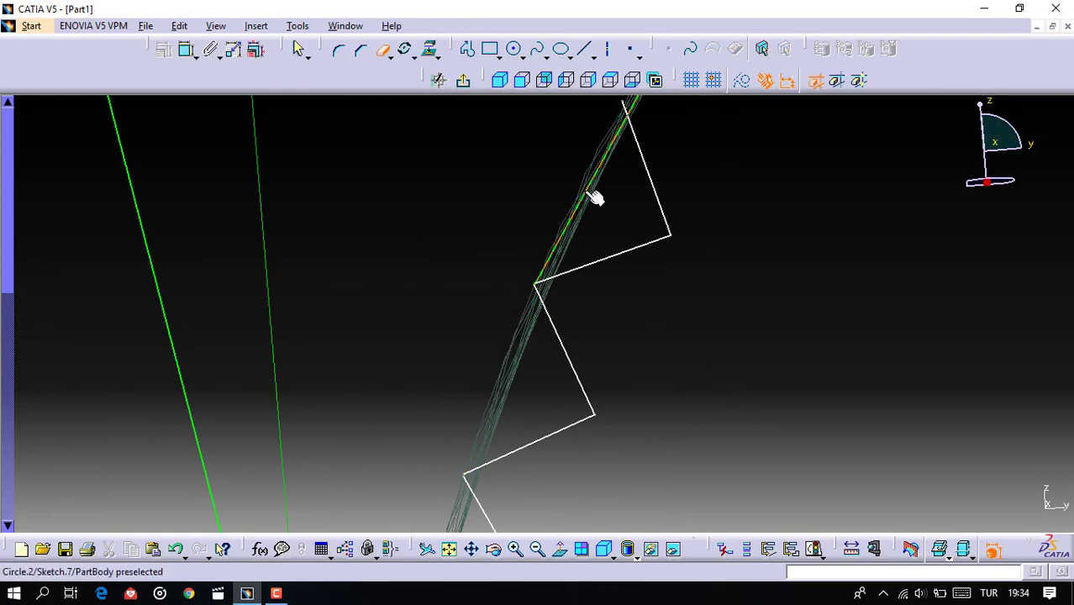
middle_drag(594, 198, 540, 307)
mouse_move(807, 353)
middle_down()
mouse_move(810, 400)
mouse_move(742, 430)
mouse_move(743, 390)
middle_up()
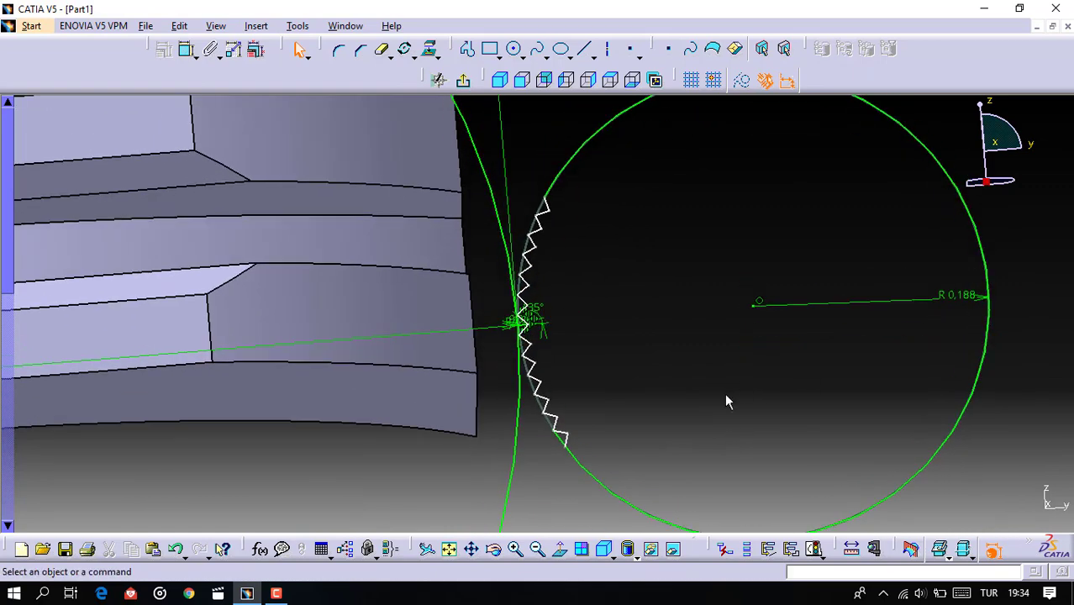
Step: Draw a four-line profile framing the zigzag, from the circle's bottom up, left, down and back
click(469, 48)
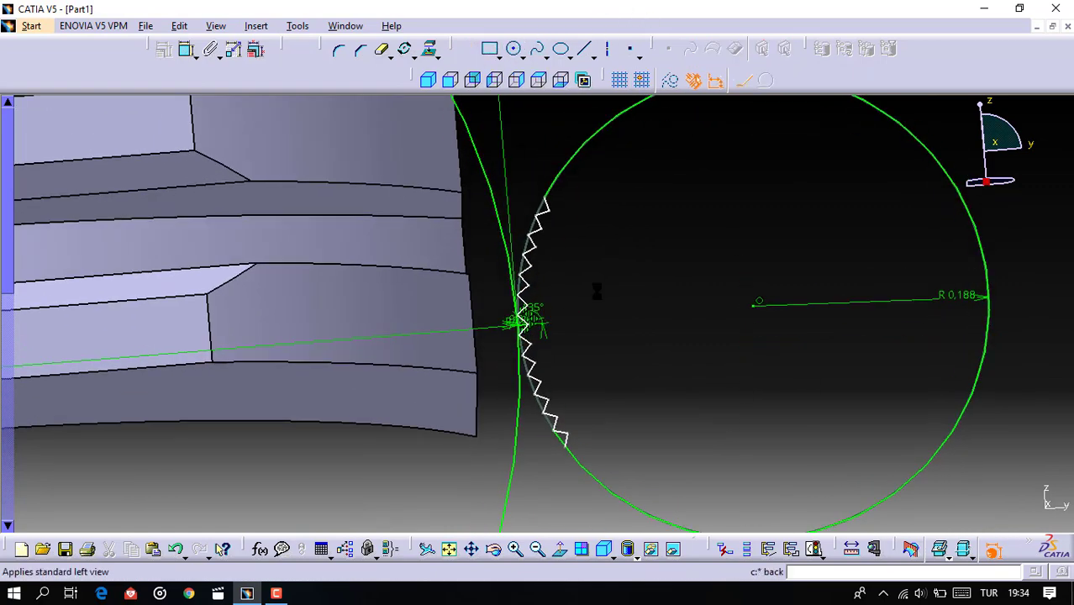
click(616, 512)
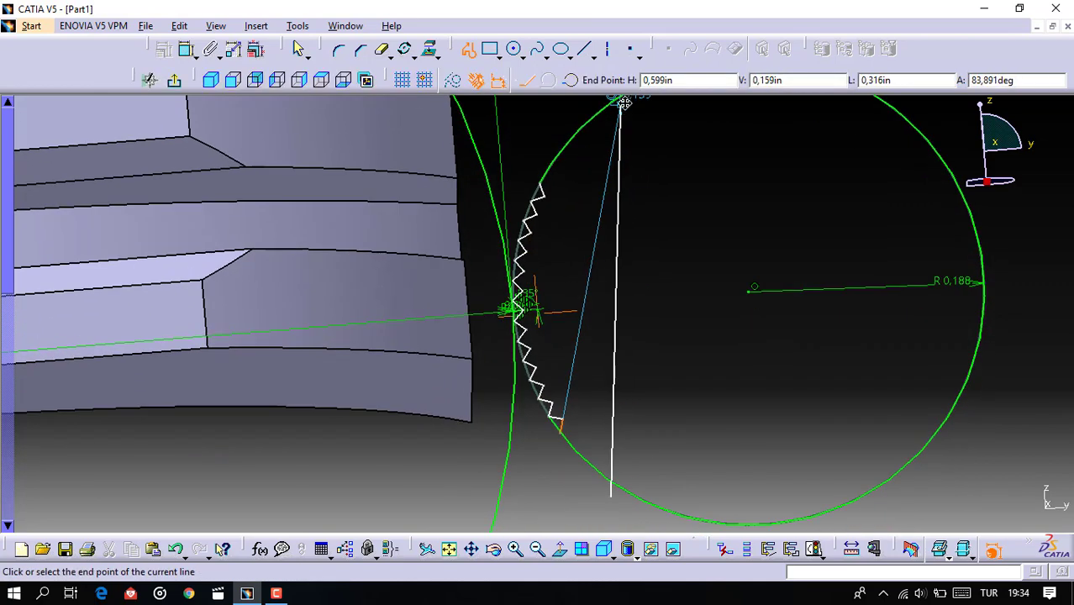
middle_drag(614, 111, 615, 125)
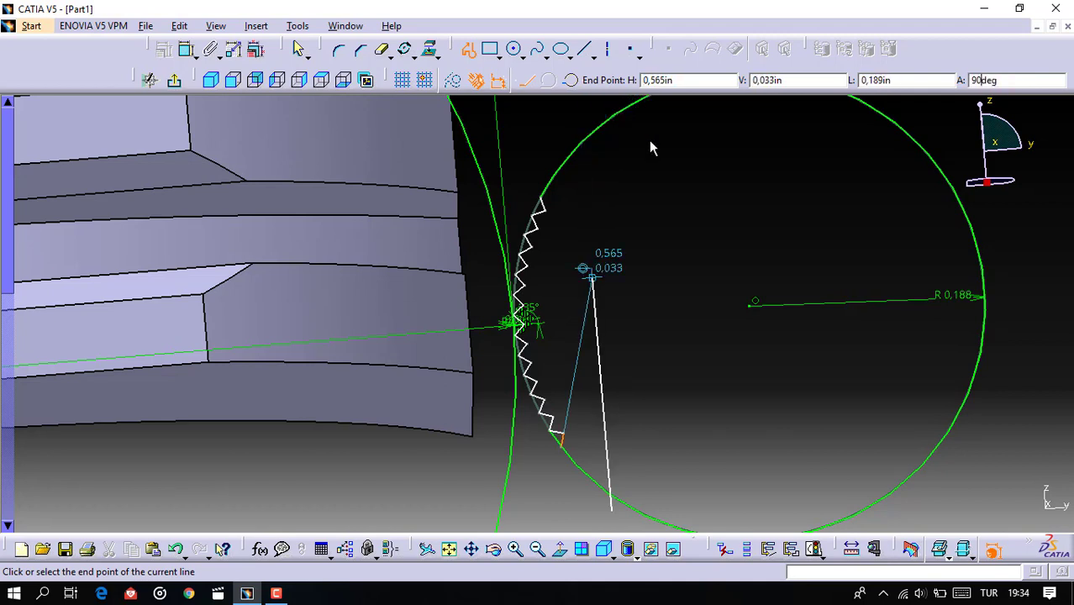
click(583, 143)
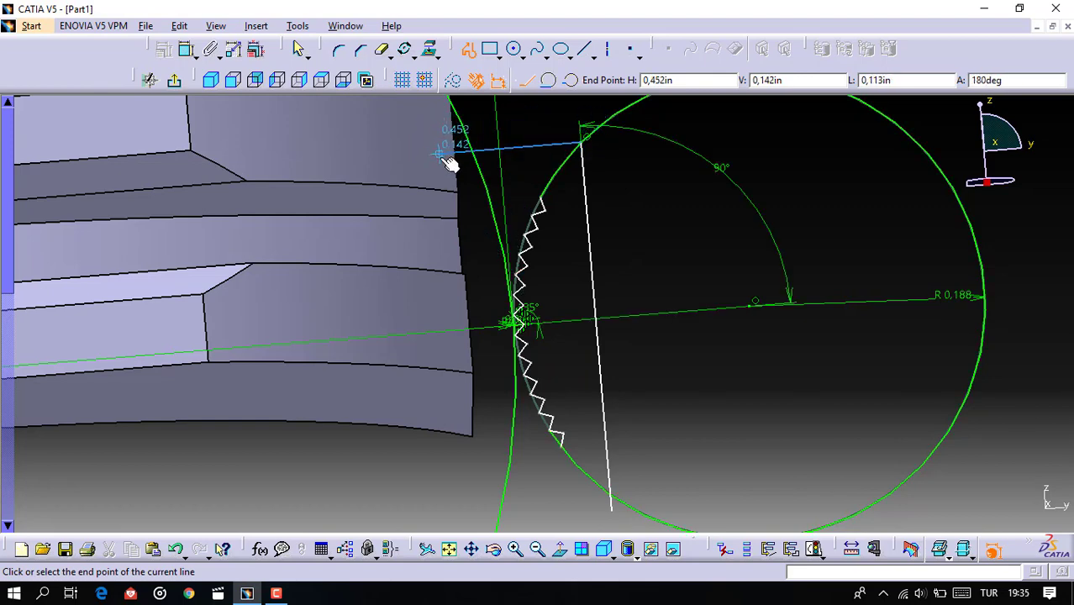
click(441, 154)
middle_drag(468, 444, 479, 331)
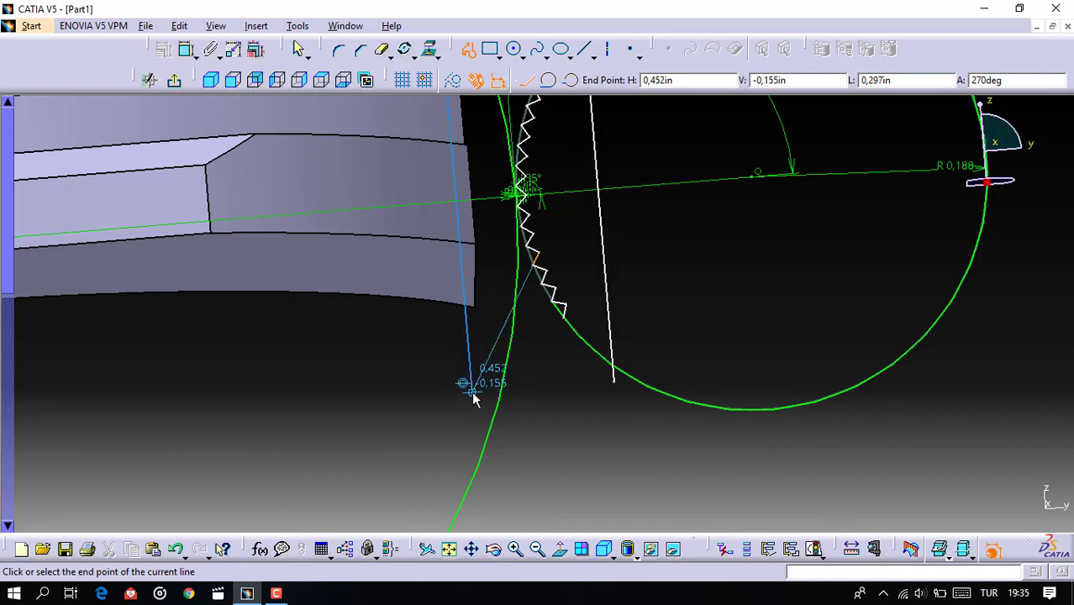
click(472, 392)
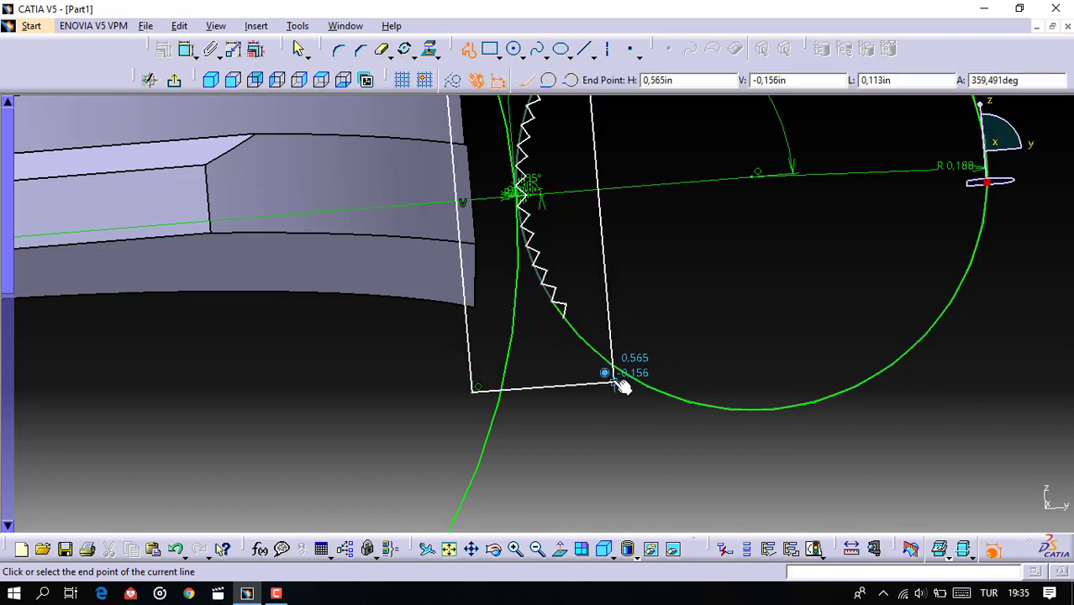
click(615, 382)
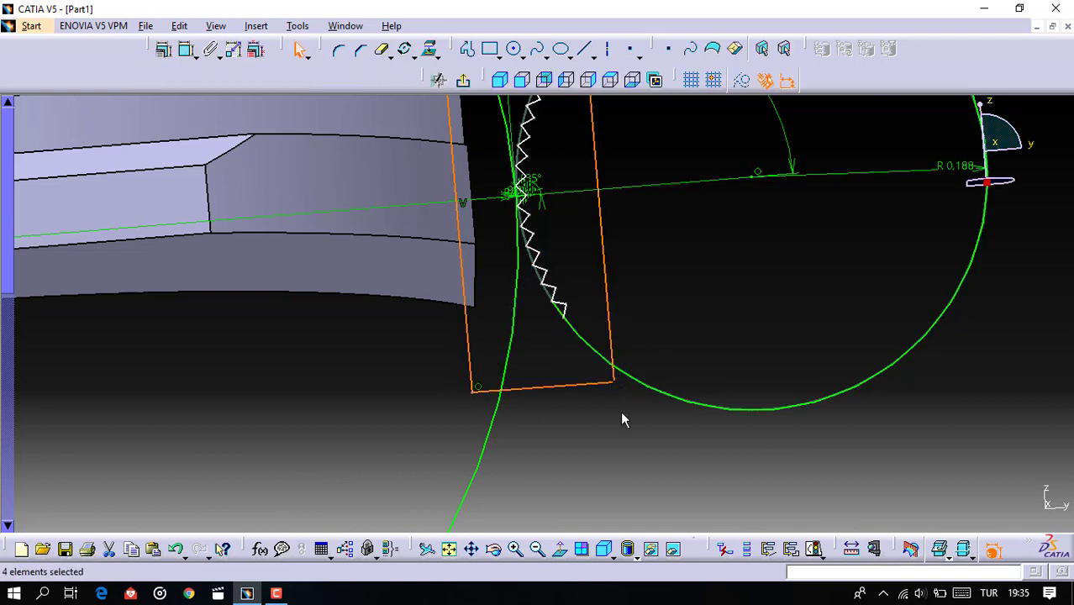
click(622, 414)
middle_drag(629, 423, 638, 430)
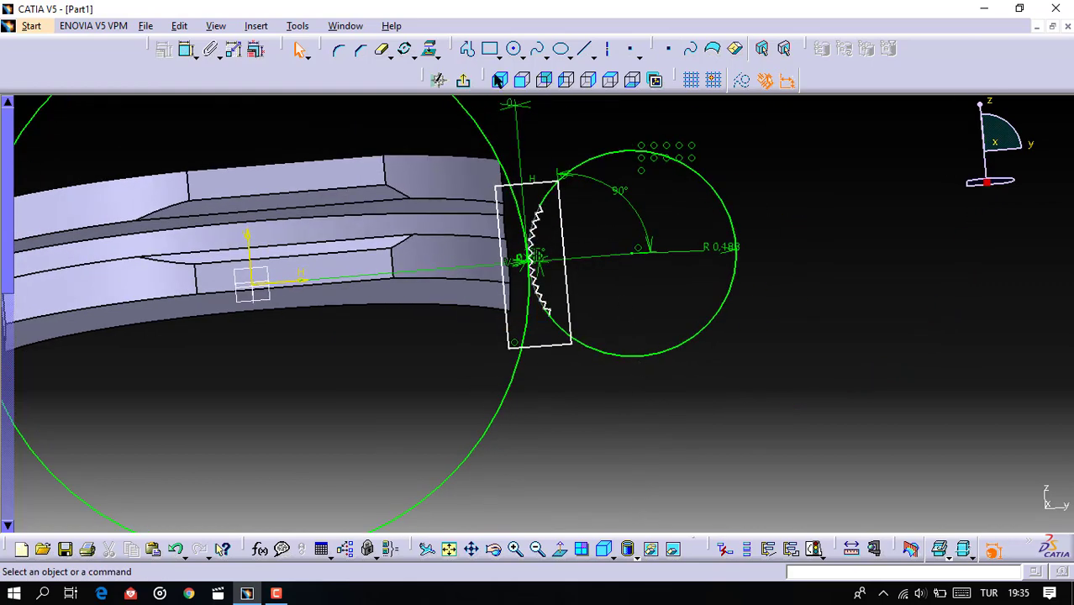
Step: Delete the large tangent circle and vertical construction line, then trim the small R0.188 circle
click(477, 108)
key(Delete)
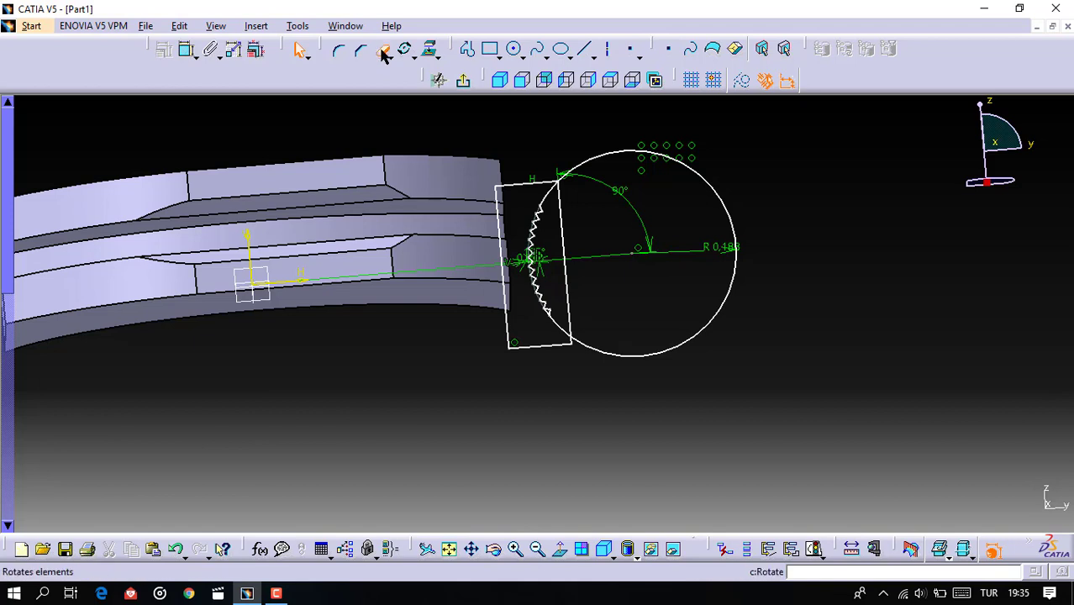
click(384, 52)
click(719, 192)
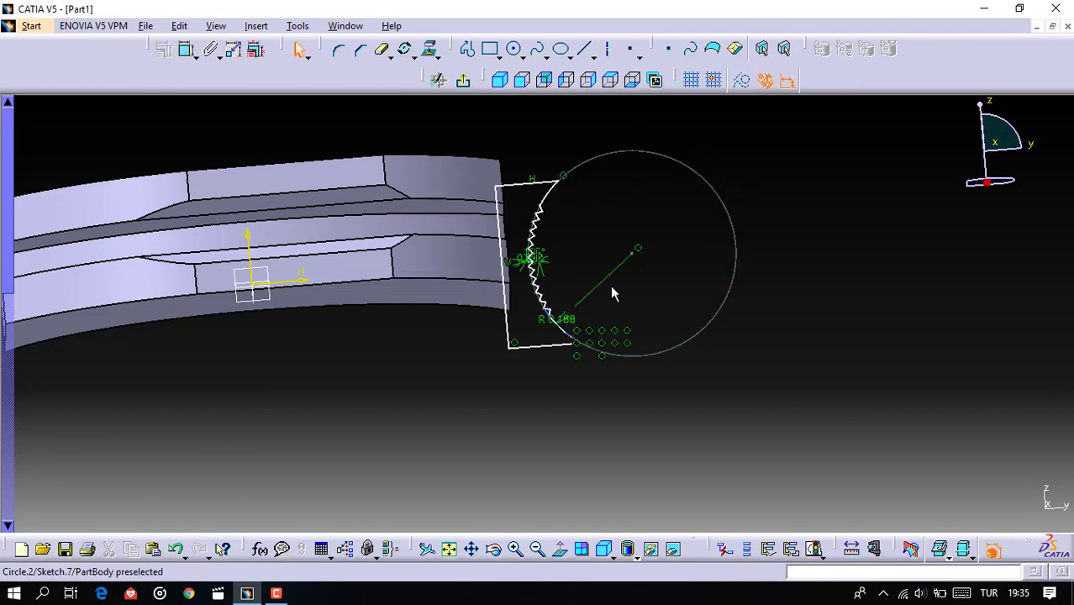
mouse_move(610, 285)
middle_down()
mouse_move(669, 378)
mouse_move(585, 200)
mouse_move(695, 247)
mouse_move(534, 283)
middle_up()
mouse_move(670, 221)
middle_down()
mouse_move(559, 293)
mouse_move(559, 306)
mouse_move(399, 383)
mouse_move(398, 262)
mouse_move(532, 307)
mouse_move(775, 271)
middle_up()
Step: Draw a short closing line from the arc near the bottom to the profile corner
click(468, 50)
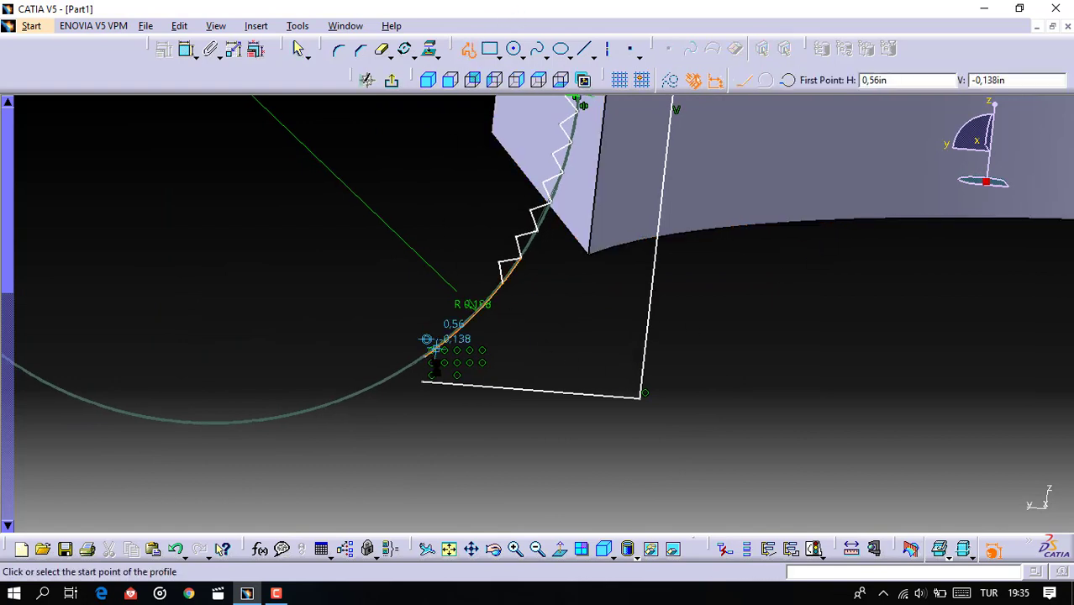
click(425, 358)
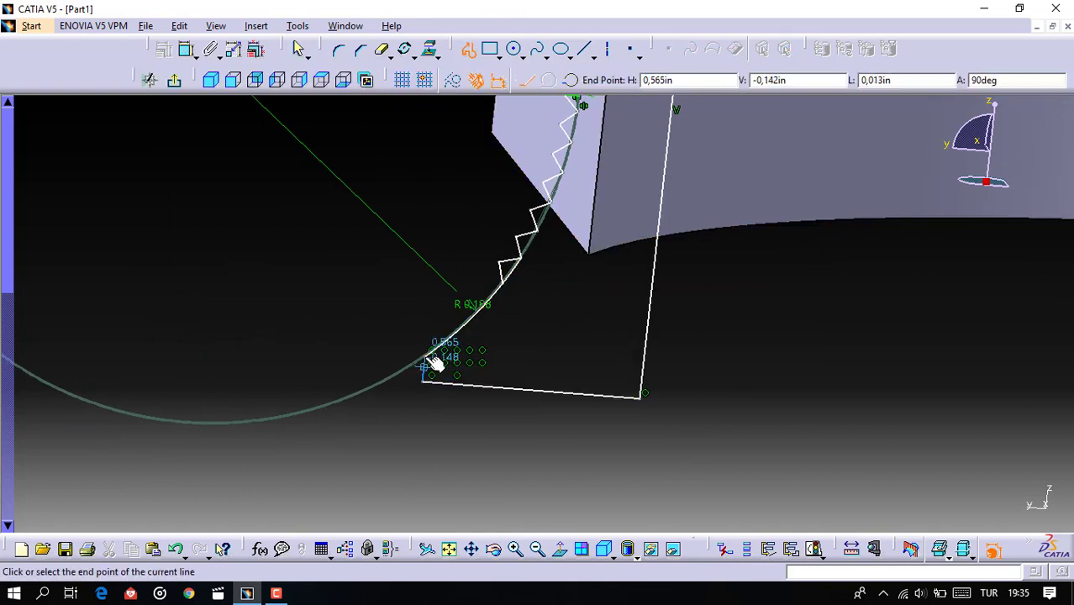
key(Escape)
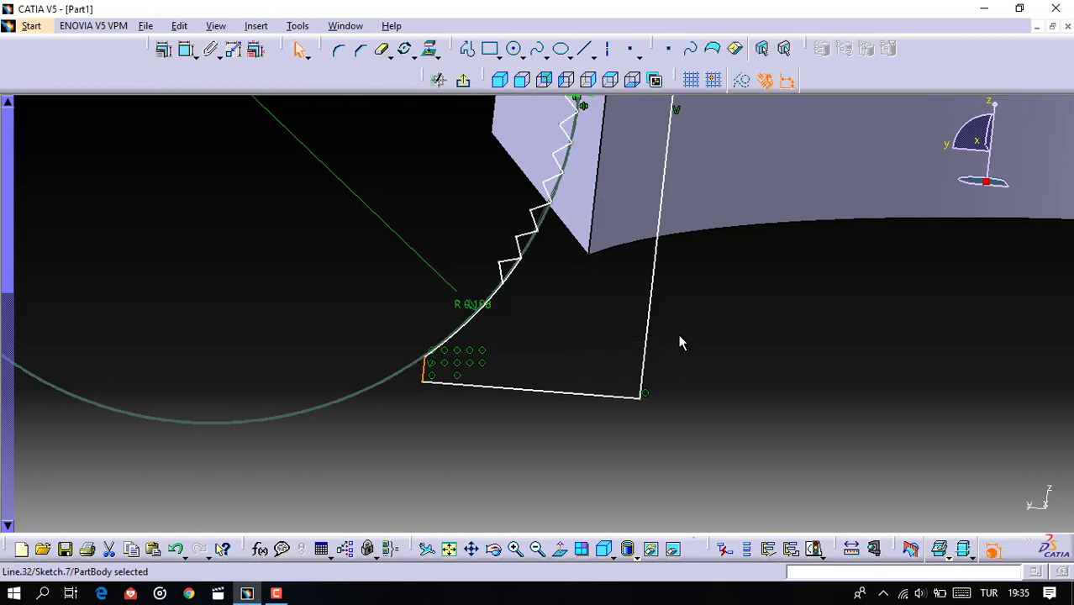
middle_drag(576, 291, 551, 295)
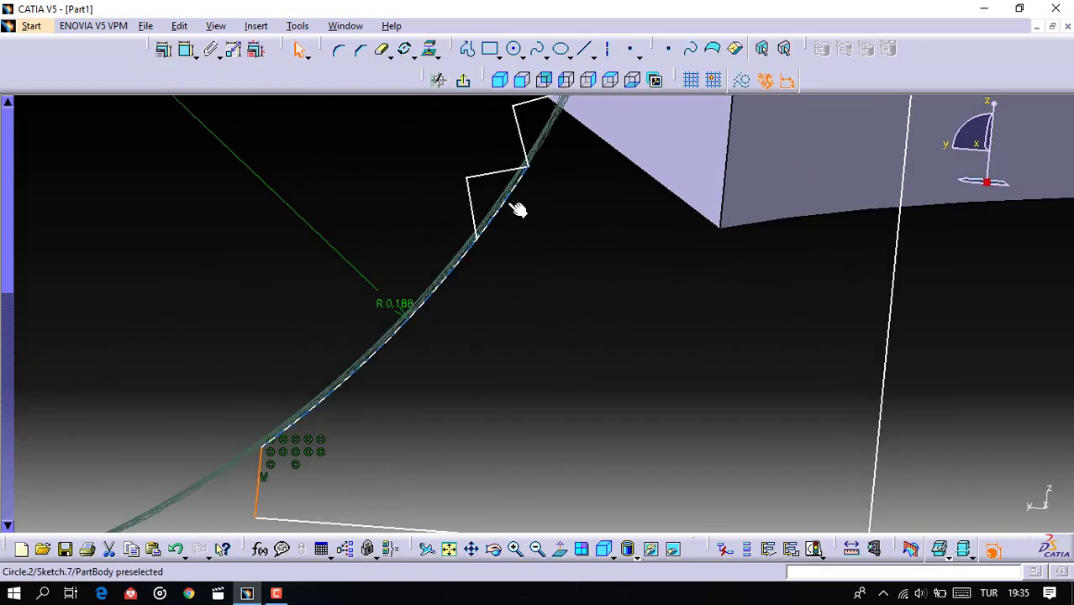
Step: Trim the leftover arc segment and turn the part so the sawtooth faces front
click(384, 50)
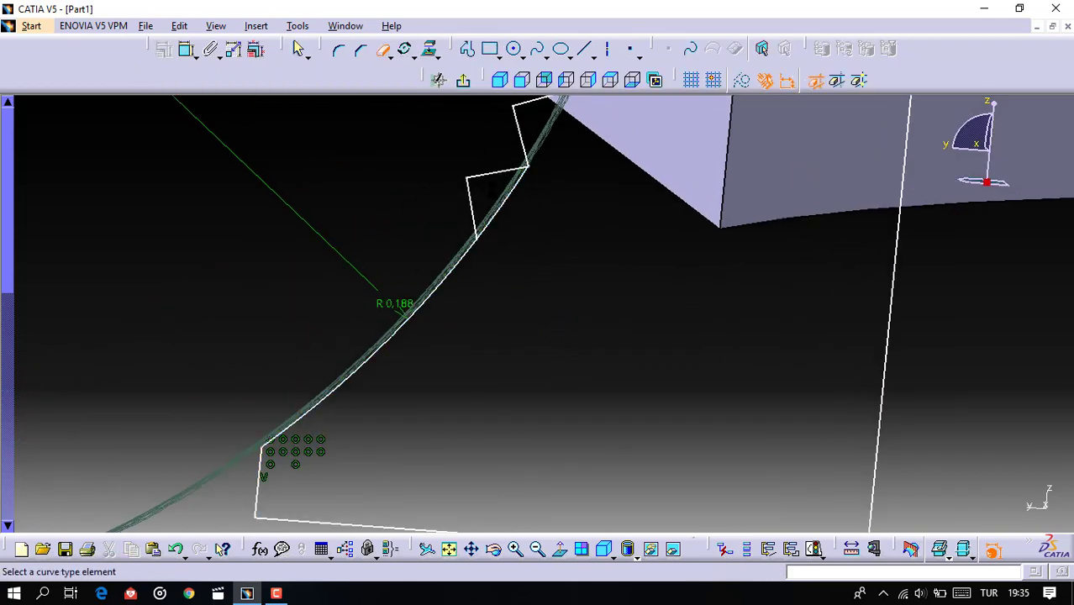
click(518, 206)
middle_drag(549, 232, 565, 440)
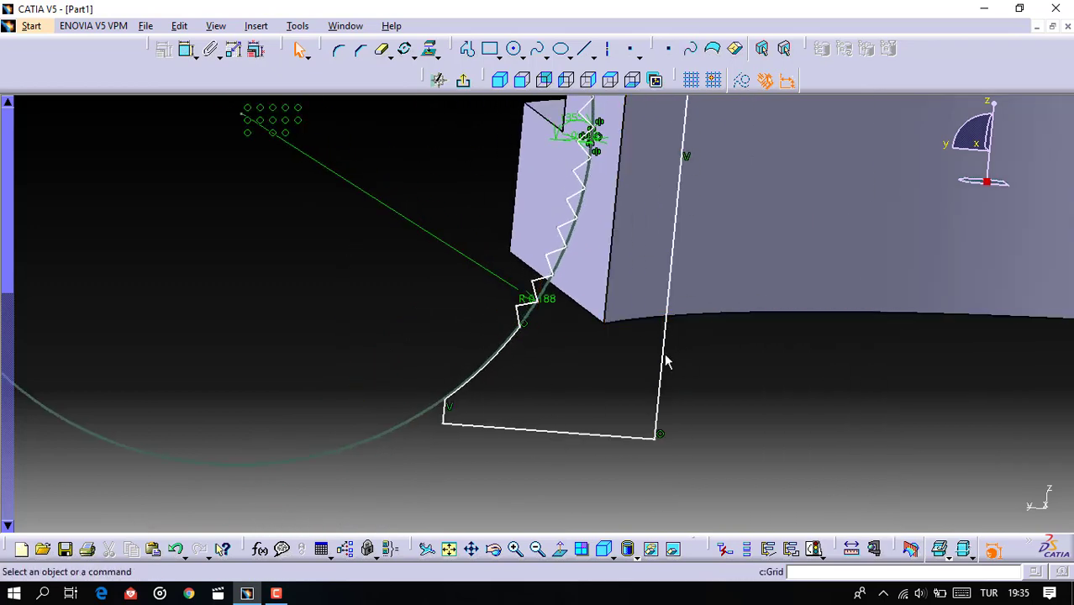
middle_drag(619, 242, 614, 310)
middle_drag(638, 247, 538, 171)
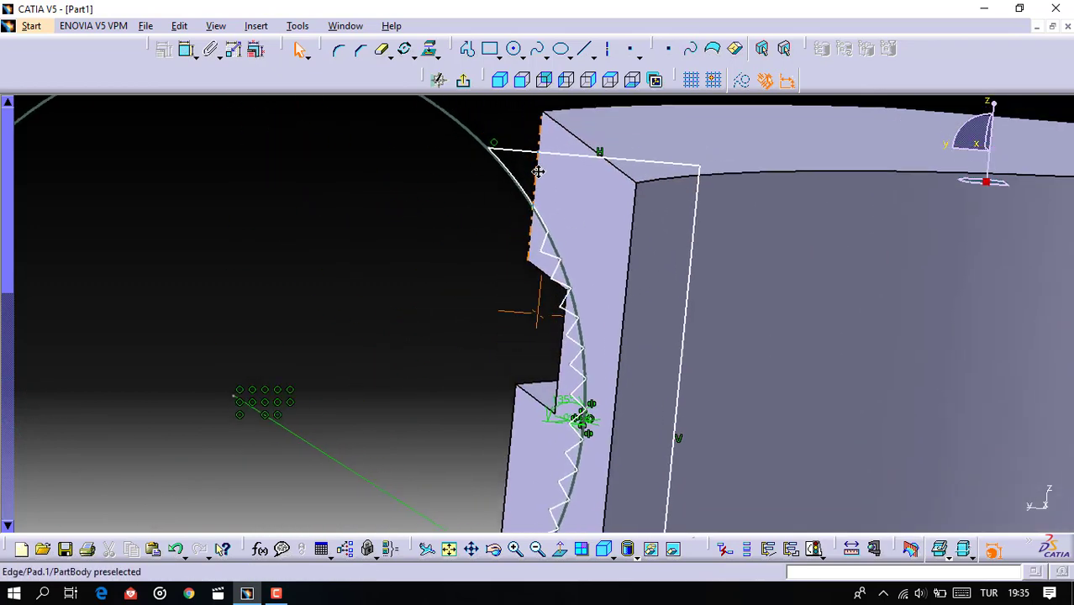
mouse_move(599, 240)
middle_down()
mouse_move(661, 220)
mouse_move(681, 343)
mouse_move(642, 331)
mouse_move(659, 361)
mouse_move(667, 300)
mouse_move(655, 408)
mouse_move(714, 350)
mouse_move(869, 318)
mouse_move(819, 387)
mouse_move(818, 372)
mouse_move(719, 338)
mouse_move(525, 459)
mouse_move(508, 245)
mouse_move(547, 208)
middle_up()
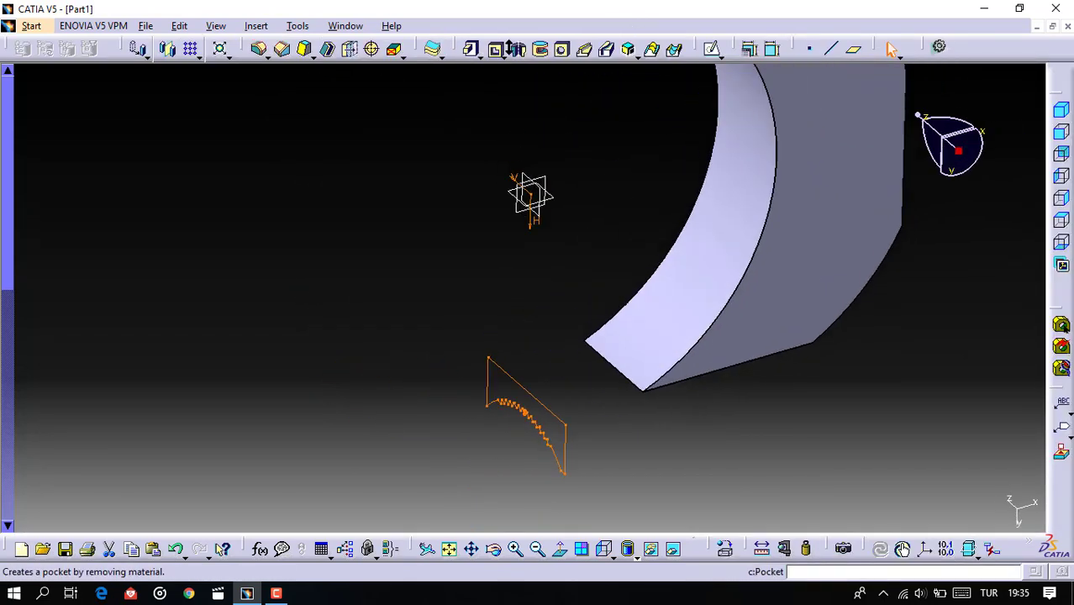
Step: Groove Sketch.7 a full 360 degrees about Pad.1\Axis.1, retrying after an axis-selection error
click(542, 51)
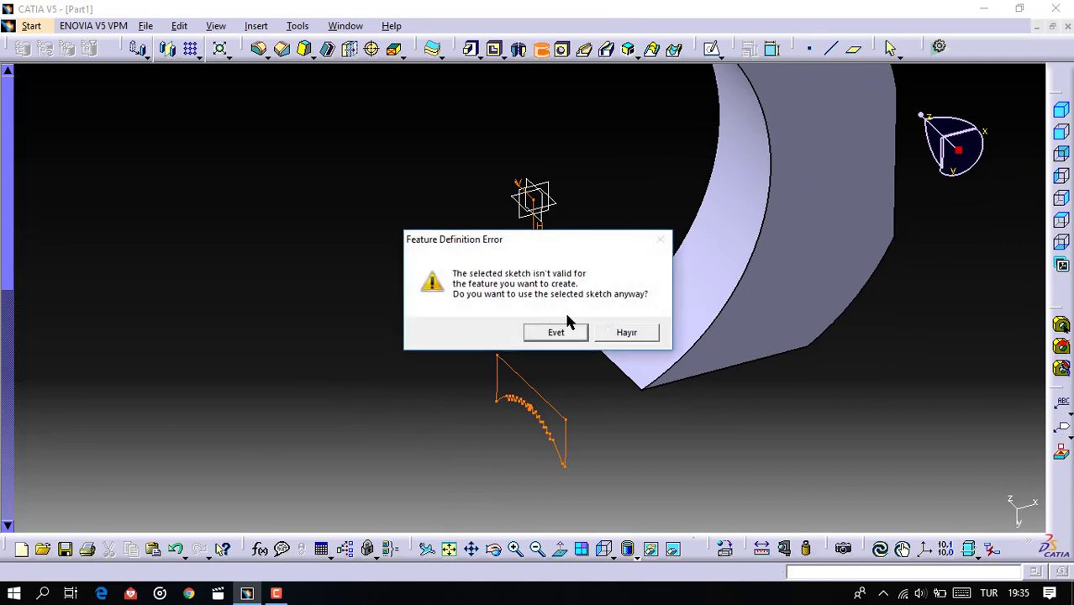
click(556, 333)
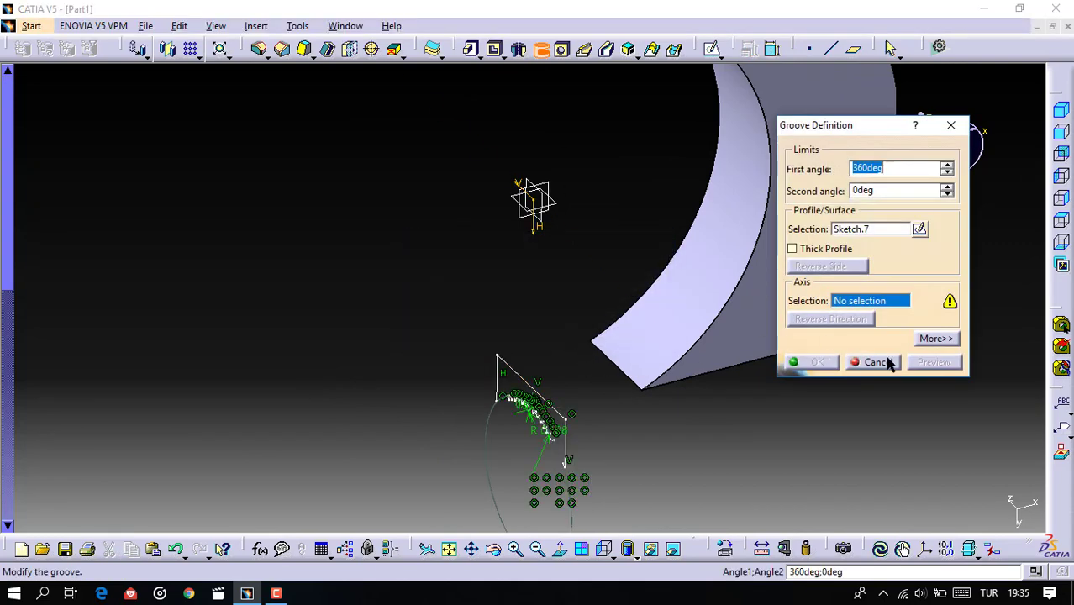
click(714, 273)
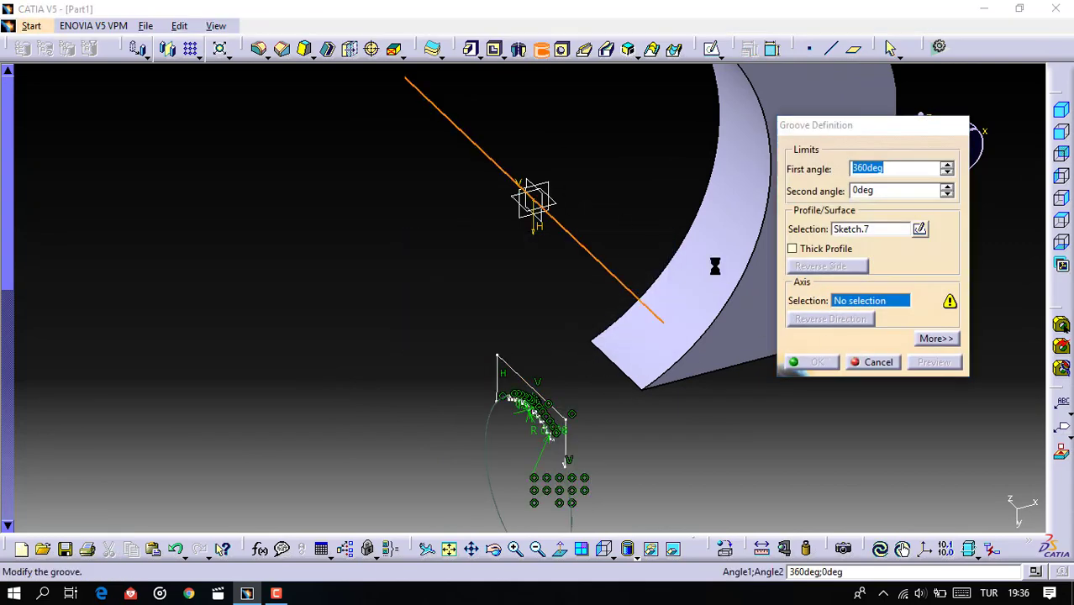
click(654, 339)
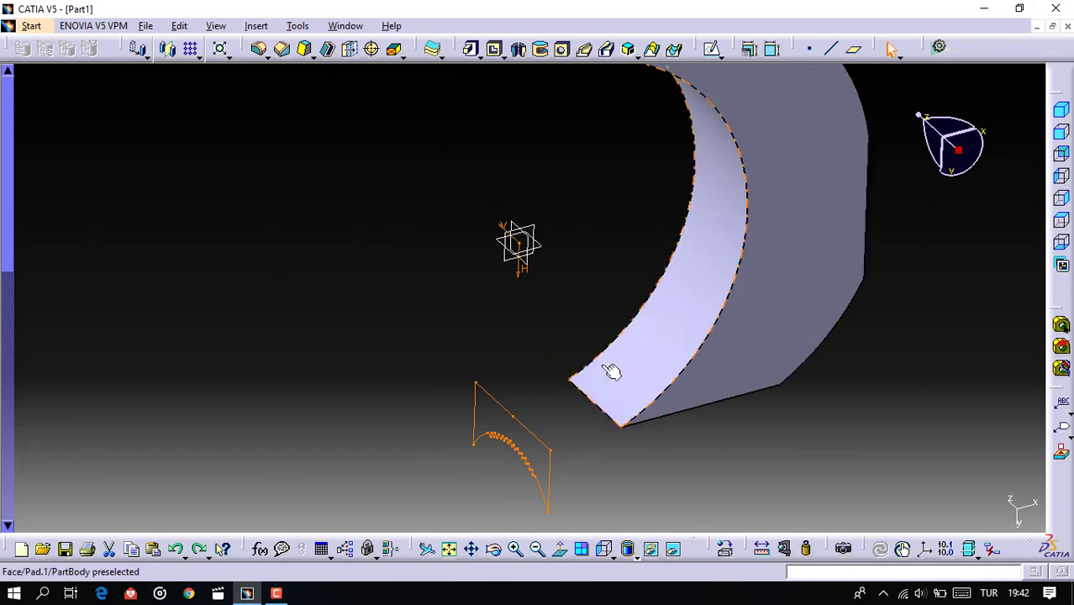
click(542, 50)
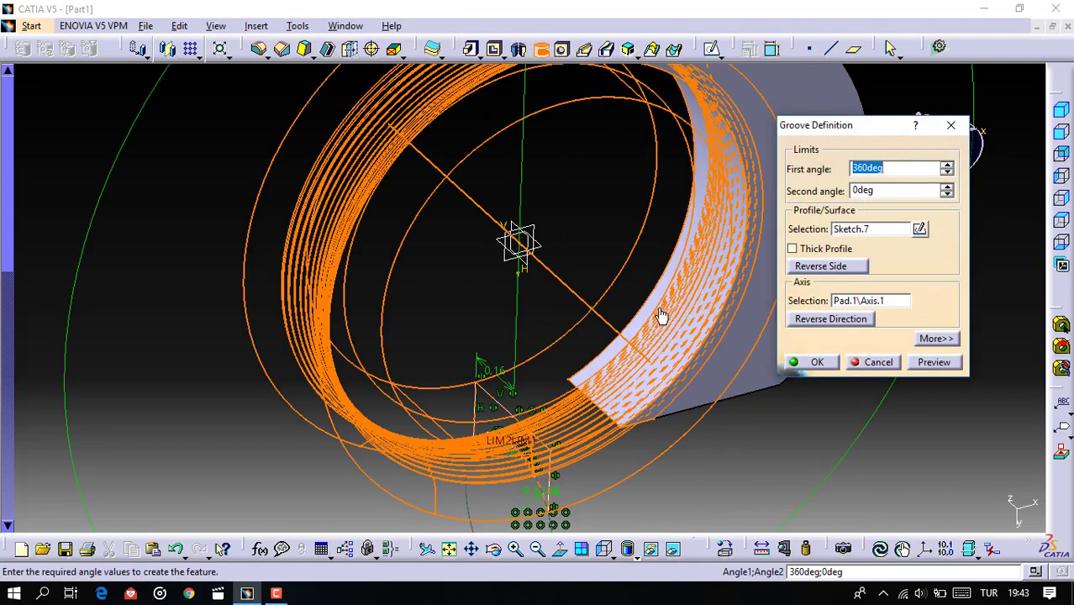
middle_drag(660, 348, 658, 389)
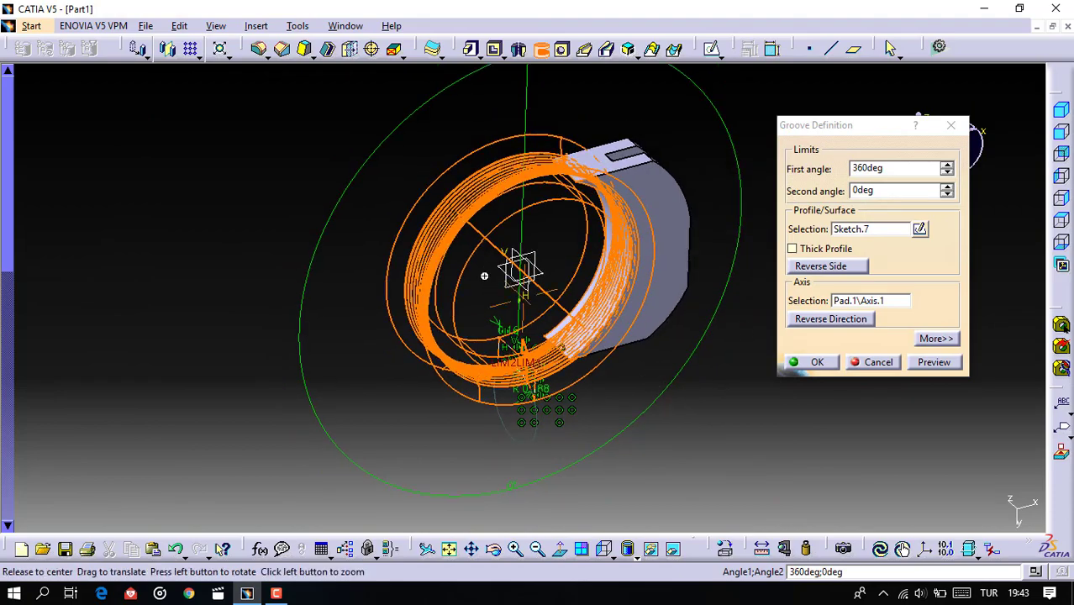
mouse_move(622, 320)
middle_down()
mouse_move(496, 366)
mouse_move(444, 324)
mouse_move(380, 221)
mouse_move(519, 235)
middle_up()
click(925, 368)
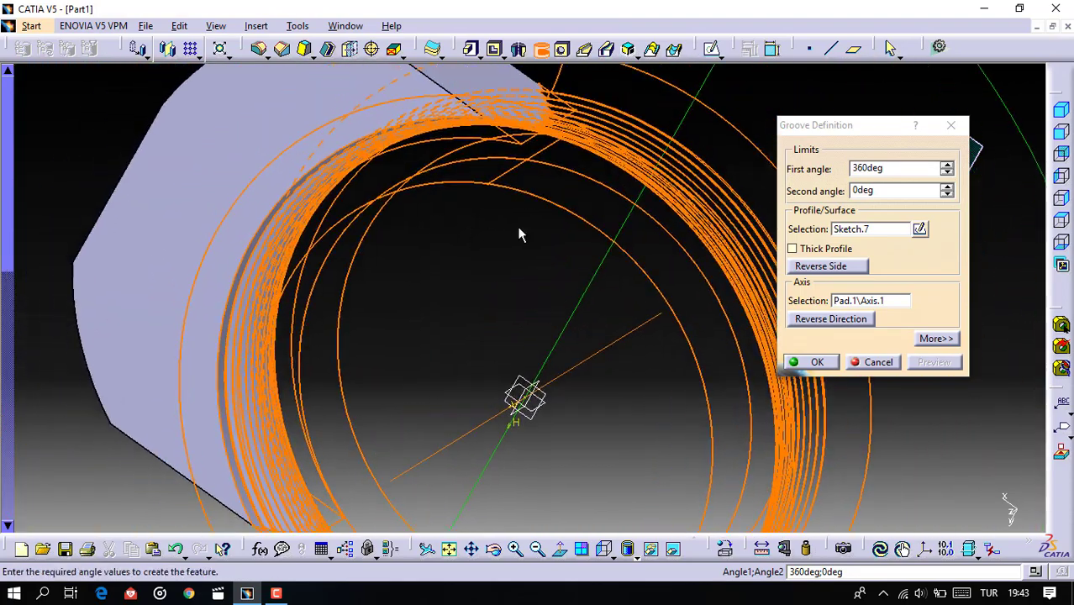
click(815, 363)
mouse_move(609, 314)
middle_down()
mouse_move(569, 270)
mouse_move(393, 180)
mouse_move(505, 280)
middle_up()
mouse_move(667, 325)
middle_down()
mouse_move(672, 385)
mouse_move(647, 422)
mouse_move(735, 404)
mouse_move(619, 365)
mouse_move(641, 312)
mouse_move(799, 288)
mouse_move(583, 277)
mouse_move(600, 286)
mouse_move(586, 211)
mouse_move(582, 251)
mouse_move(496, 109)
middle_up()
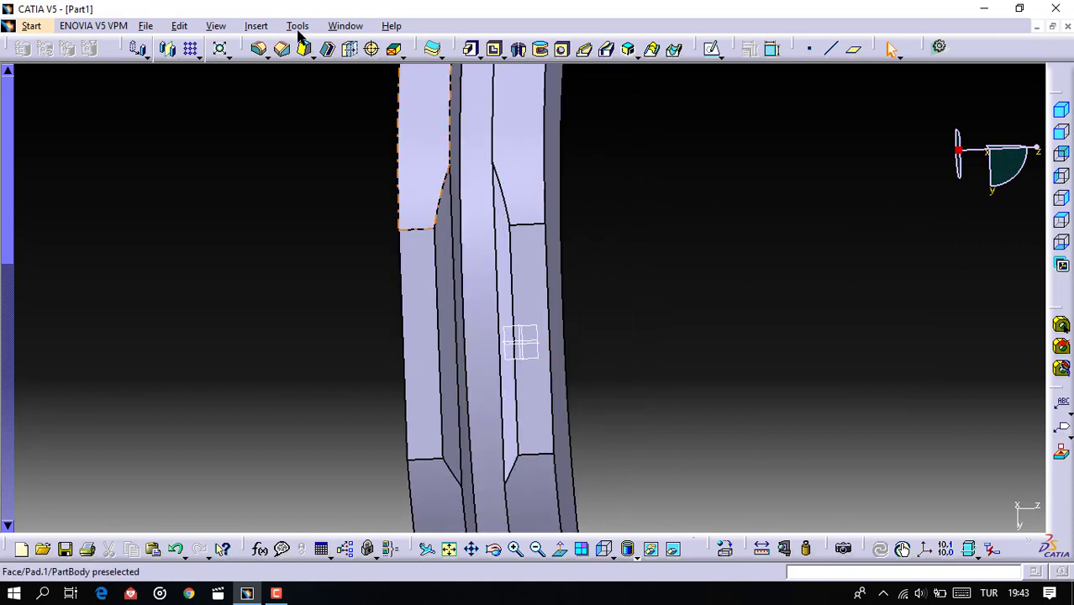
Step: Fillet both long slot edges at 0.005in radius, then show the part in isometric view
click(261, 50)
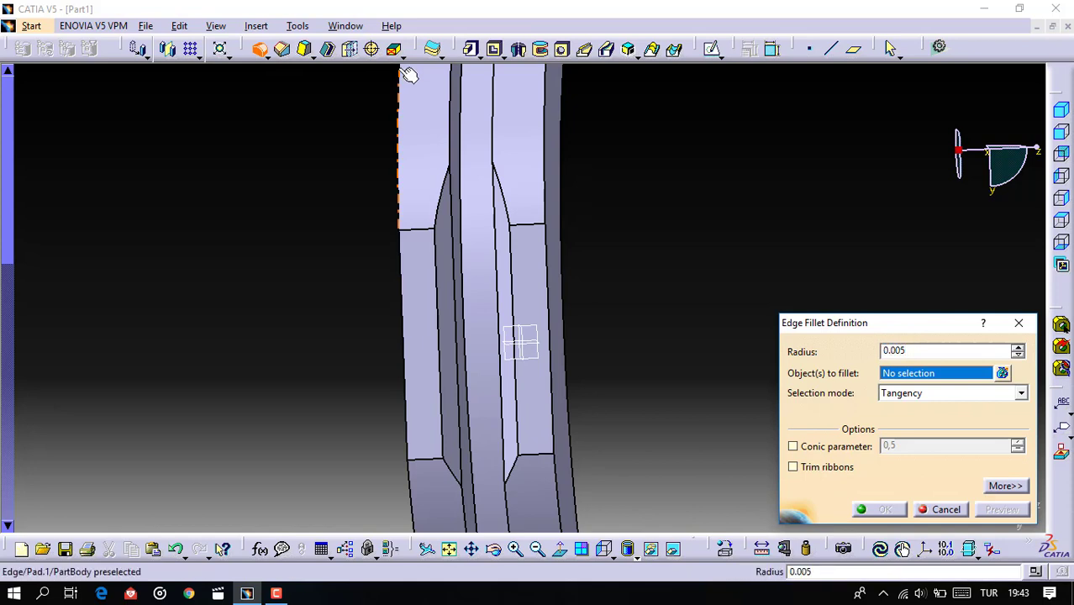
click(464, 240)
mouse_move(492, 249)
middle_down()
mouse_move(614, 257)
mouse_move(479, 425)
mouse_move(420, 293)
middle_up()
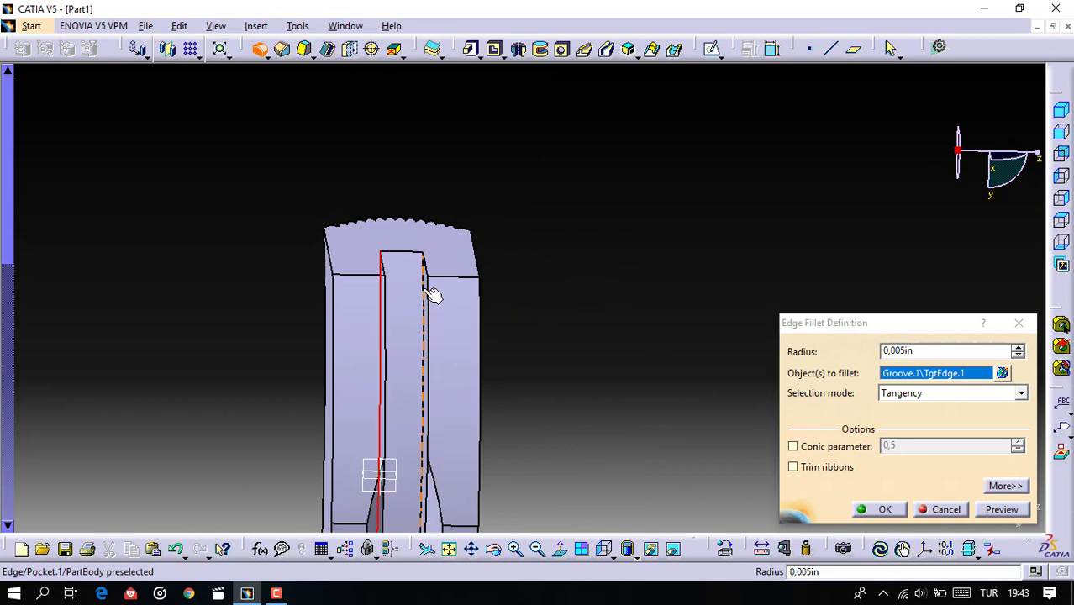
click(430, 294)
click(997, 508)
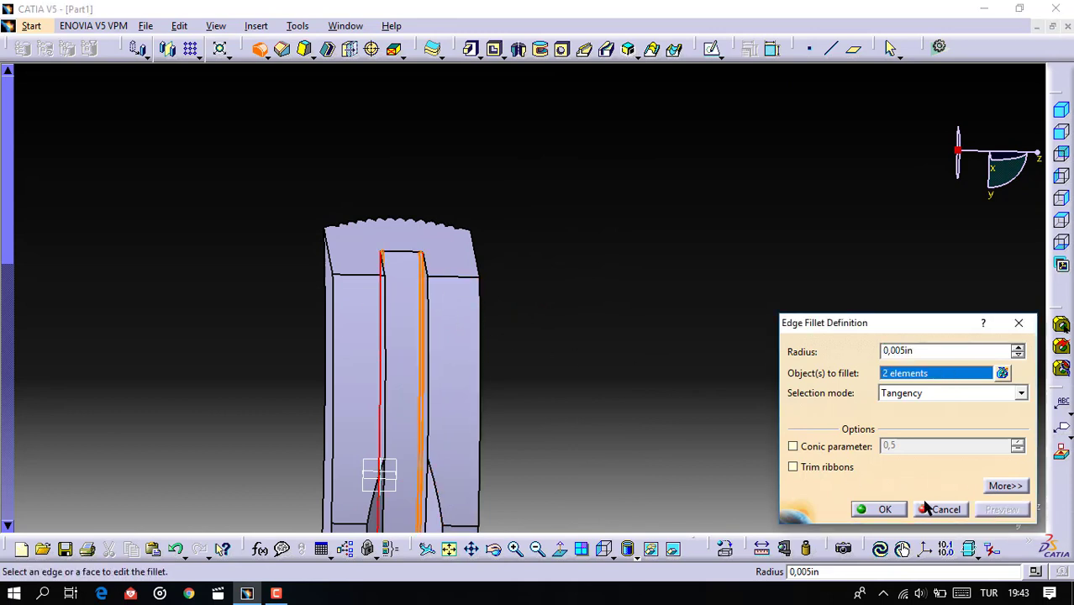
click(883, 510)
mouse_move(400, 322)
middle_down()
mouse_move(402, 336)
mouse_move(749, 320)
mouse_move(659, 426)
mouse_move(387, 446)
mouse_move(621, 440)
mouse_move(566, 375)
mouse_move(787, 331)
mouse_move(581, 313)
mouse_move(557, 434)
mouse_move(434, 240)
mouse_move(562, 412)
middle_up()
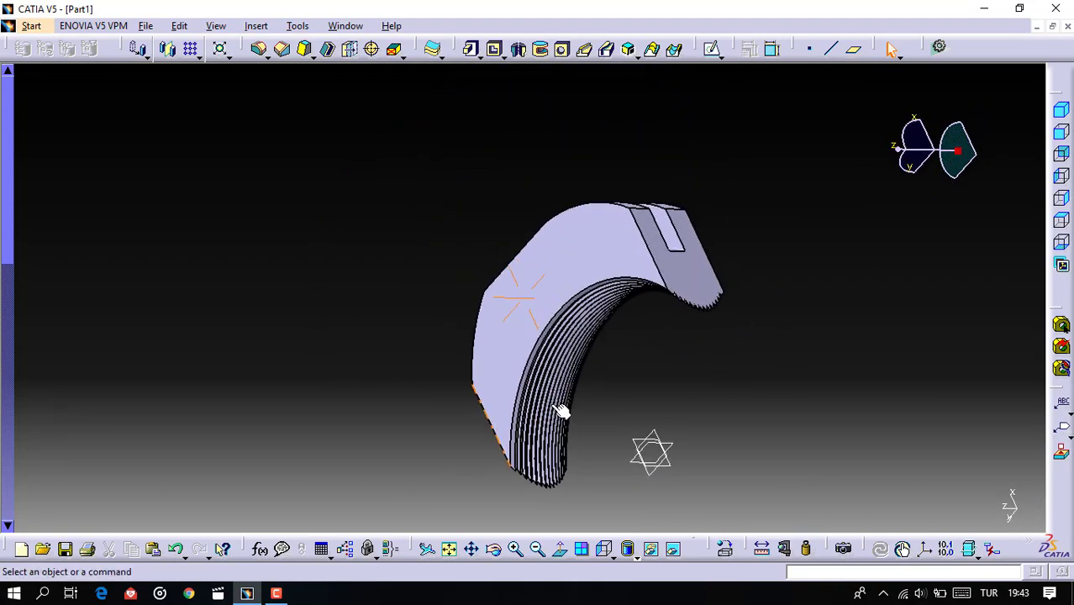
click(1063, 113)
mouse_move(675, 339)
middle_down()
mouse_move(714, 251)
mouse_move(729, 407)
mouse_move(683, 444)
mouse_move(638, 455)
mouse_move(396, 438)
middle_up()
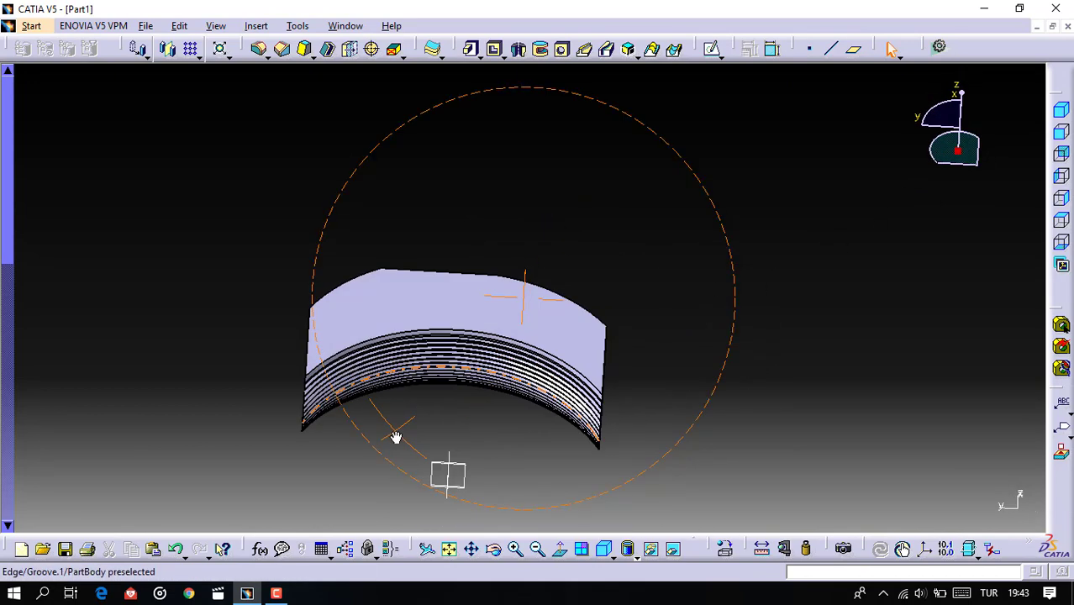